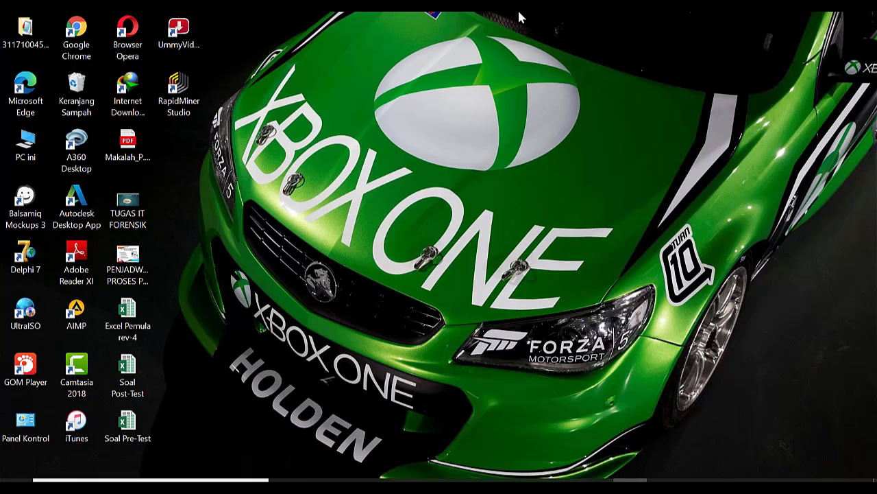
Launch RapidMiner Studio from its desktop shortcut using the context menu's Buka (Open)
{"action": "left_click", "coordinate": [192, 107]}
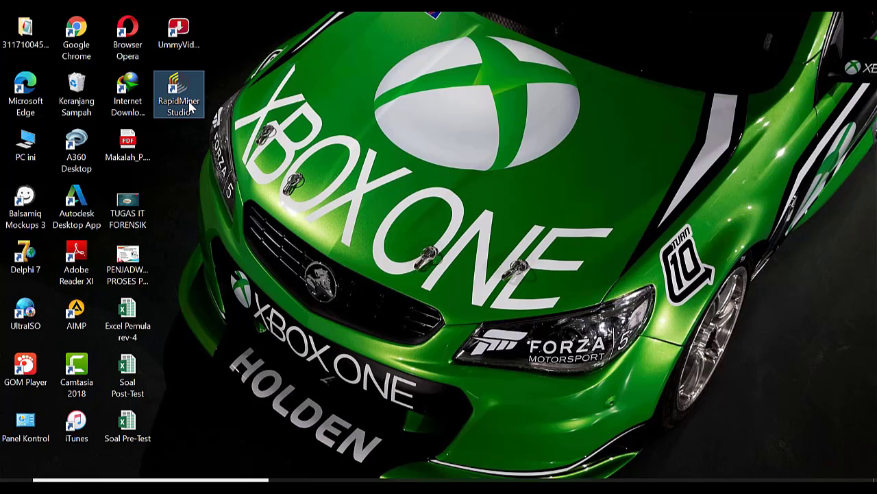
{"action": "right_click", "coordinate": [191, 106]}
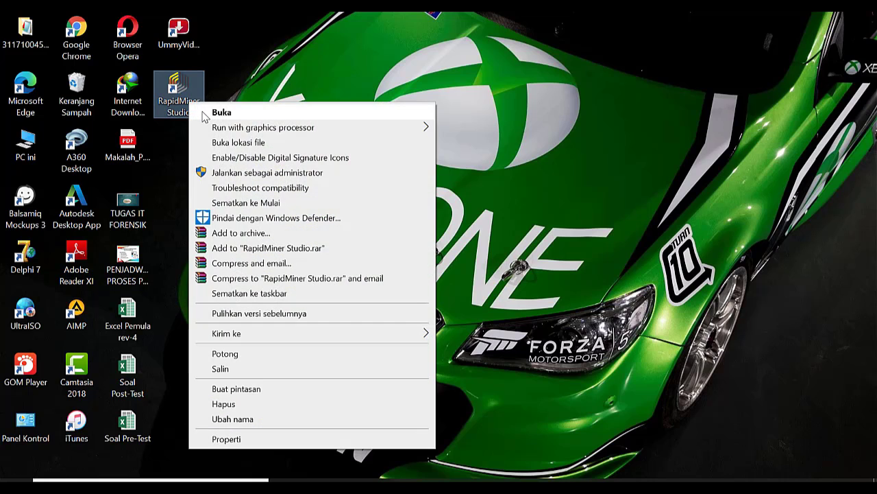
{"action": "left_click", "coordinate": [201, 111]}
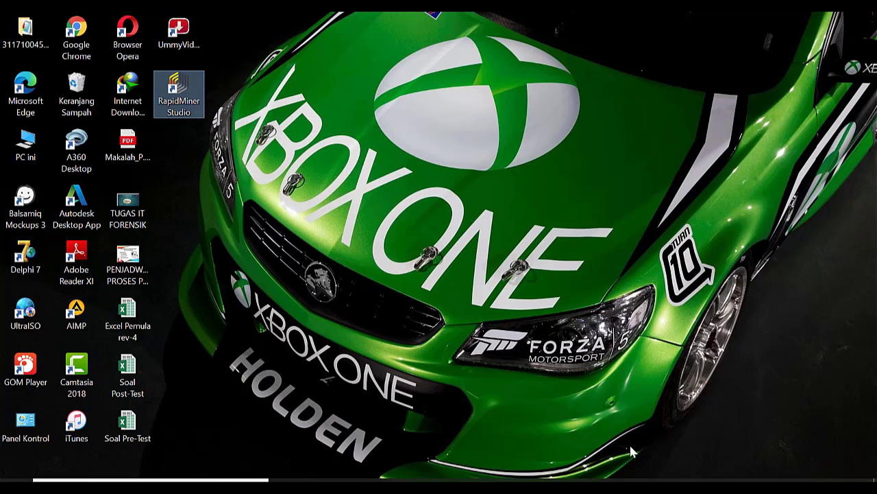
{"action": "left_click", "coordinate": [519, 203]}
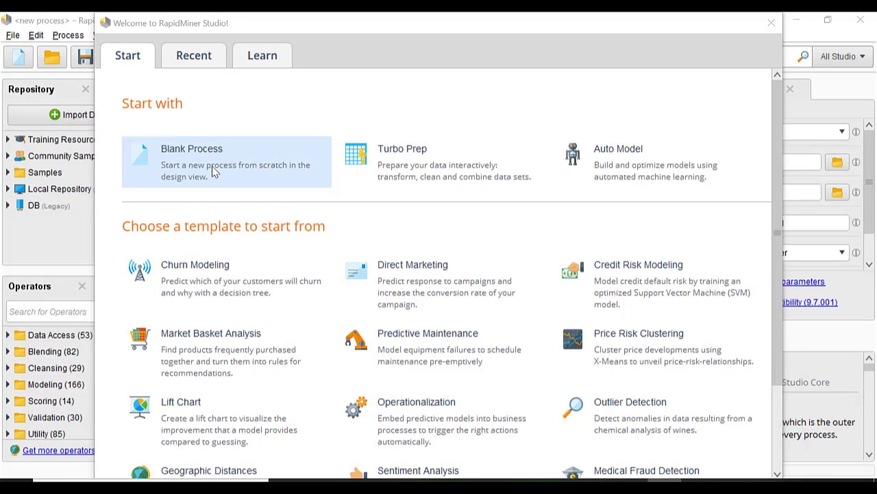
Start a Blank Process from the Welcome window's Start tab
{"action": "left_click", "coordinate": [242, 172]}
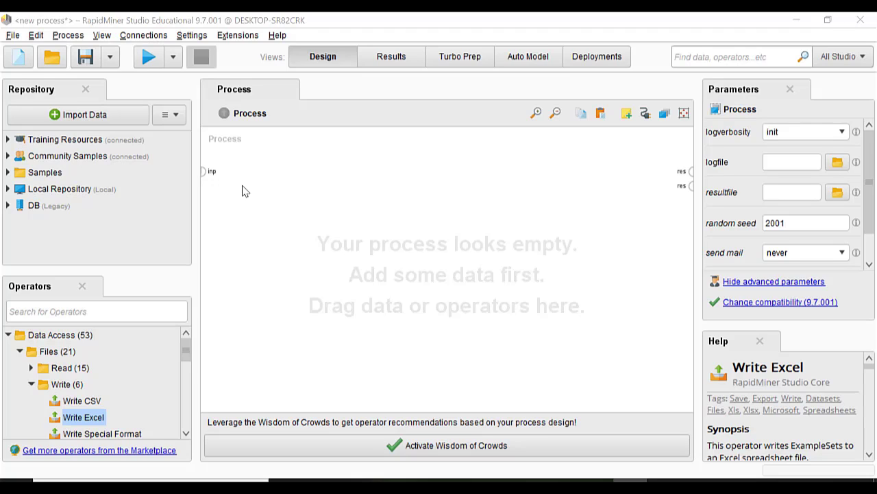
{"action": "left_click", "coordinate": [239, 35]}
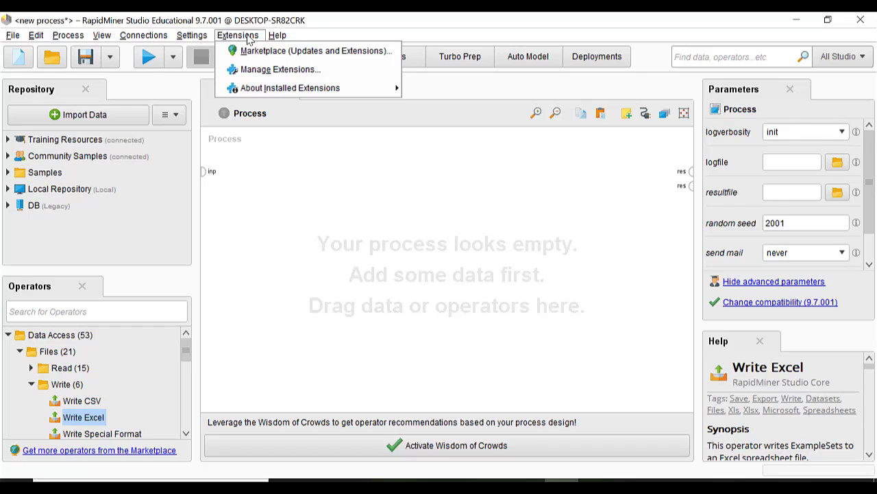
{"action": "left_click", "coordinate": [252, 53]}
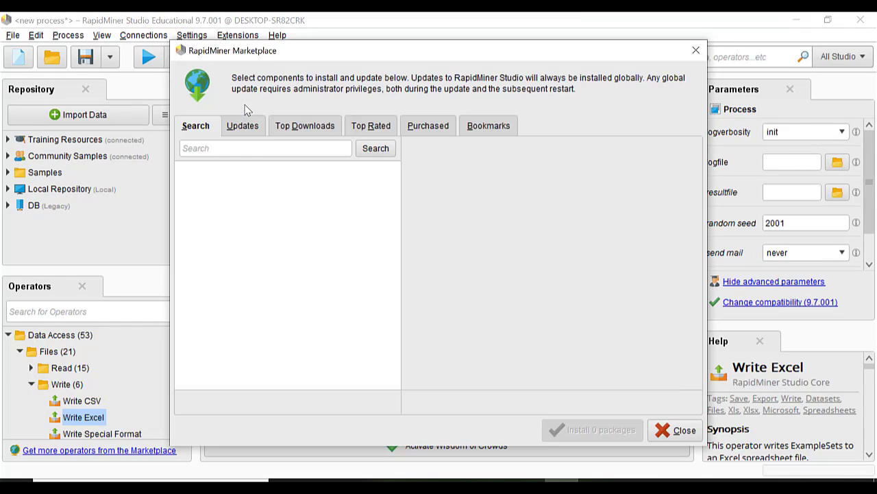
{"action": "left_click", "coordinate": [261, 151]}
{"action": "type", "text": "kext"}
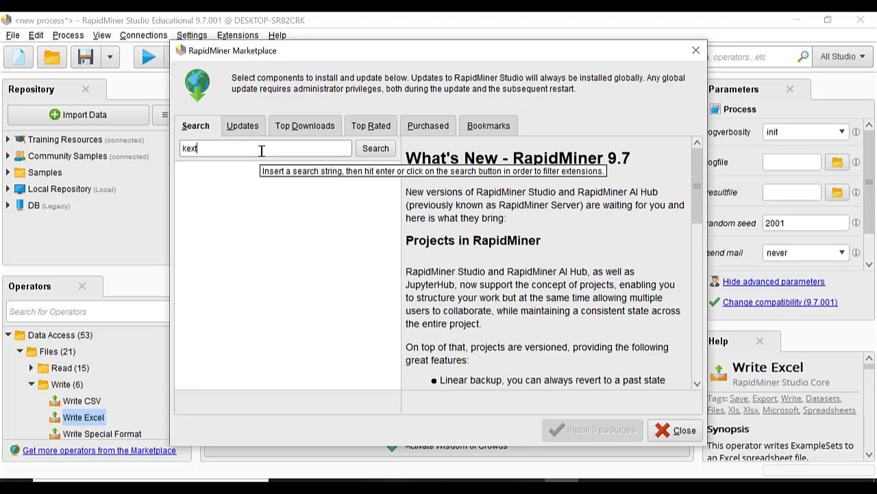
{"action": "key", "text": "Return"}
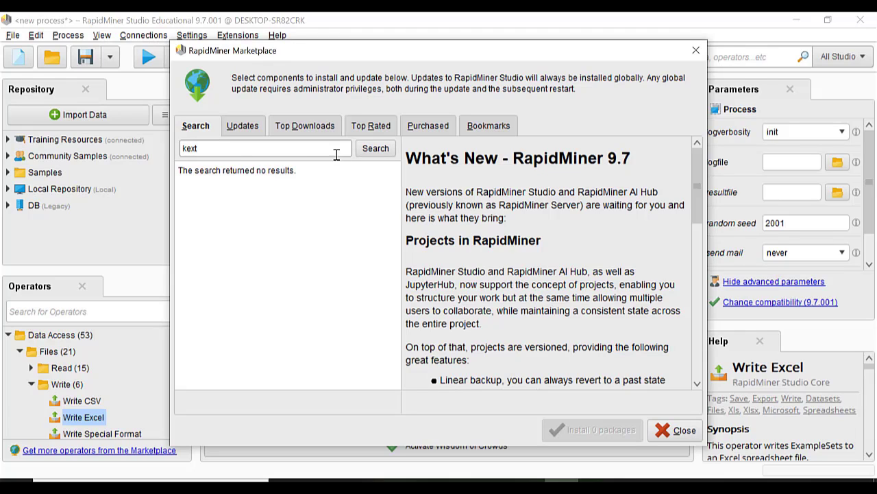
{"action": "key", "text": "BackSpace"}
{"action": "key", "text": "BackSpace"}
{"action": "key", "text": "BackSpace"}
{"action": "key", "text": "BackSpace"}
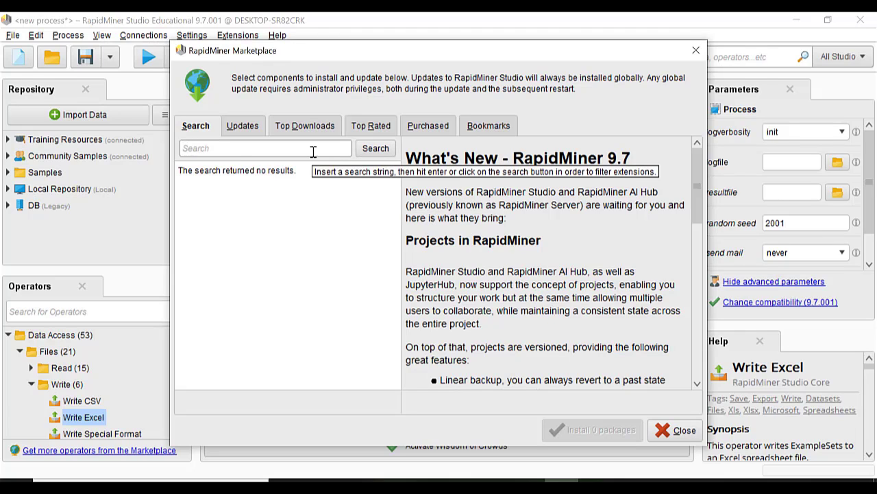
{"action": "type", "text": "text"}
{"action": "key", "text": "Return"}
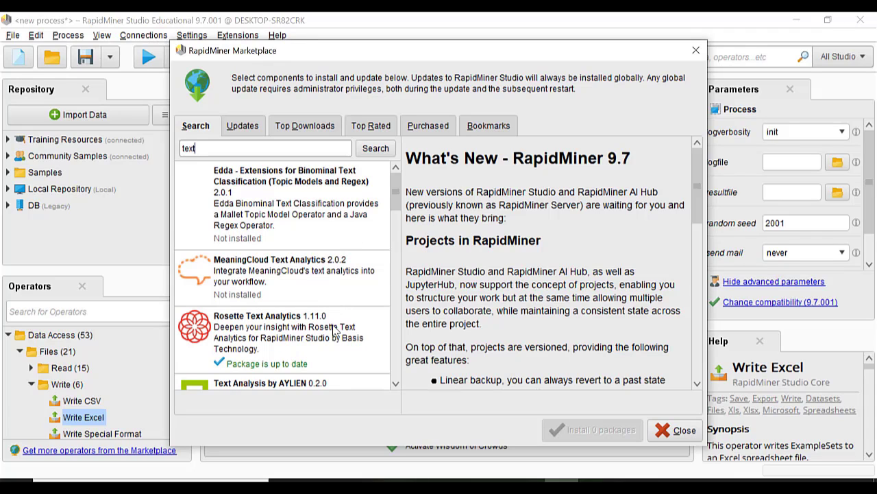
{"action": "scroll", "coordinate": [333, 329], "scroll_direction": "down", "scroll_amount": 1}
{"action": "scroll", "coordinate": [278, 321], "scroll_direction": "down", "scroll_amount": 1}
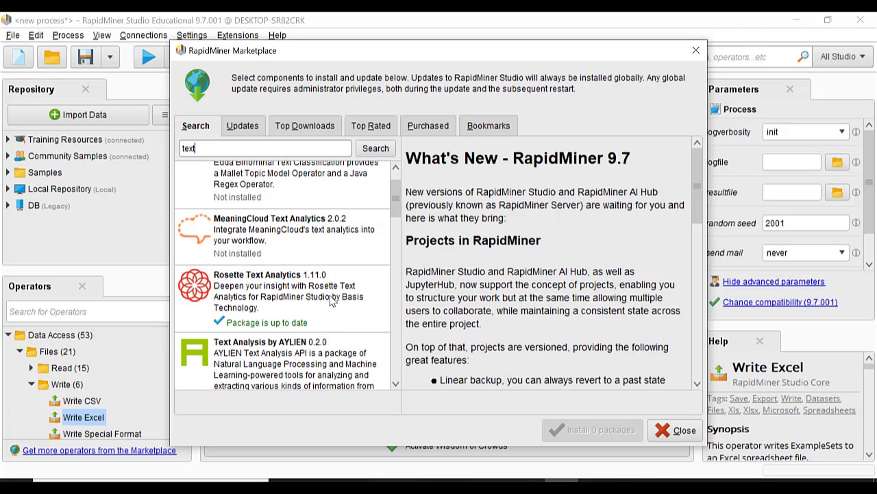
{"action": "scroll", "coordinate": [329, 302], "scroll_direction": "down", "scroll_amount": 2}
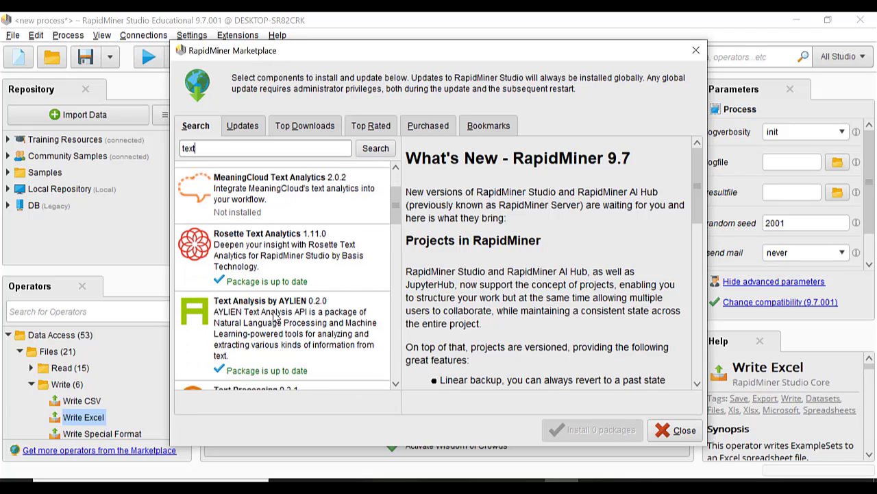
{"action": "scroll", "coordinate": [302, 328], "scroll_direction": "down", "scroll_amount": 2}
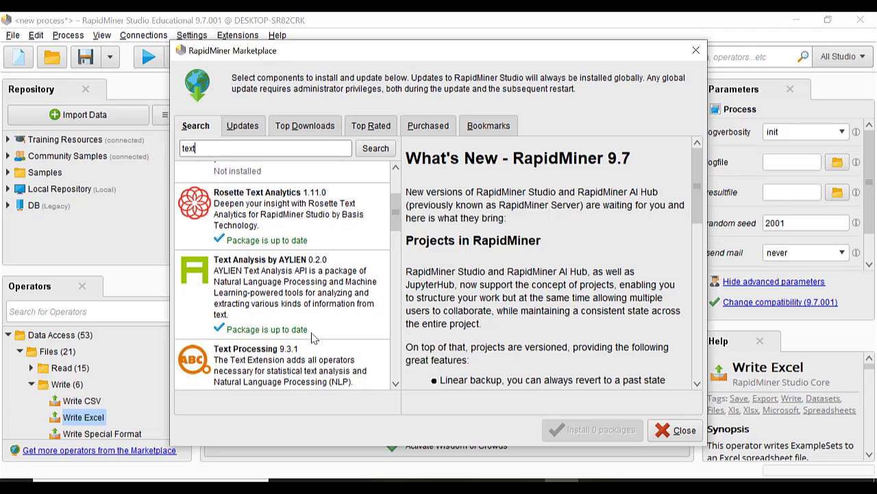
{"action": "scroll", "coordinate": [312, 336], "scroll_direction": "down", "scroll_amount": 1}
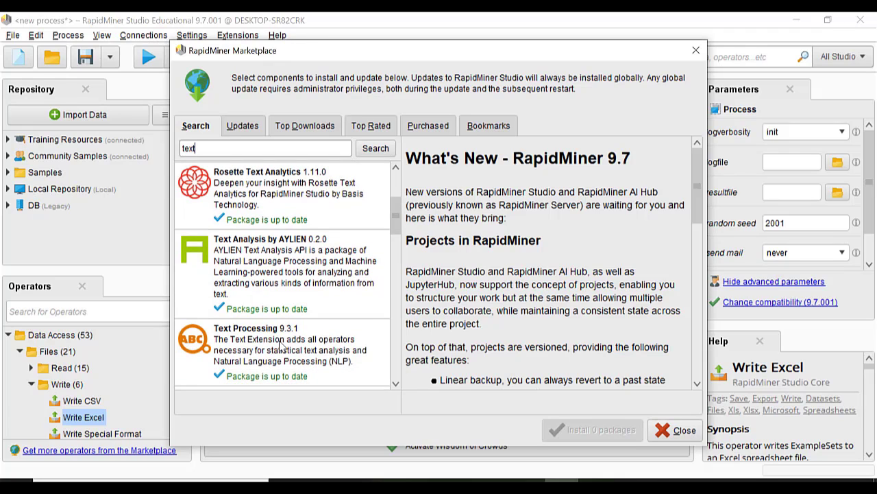
{"action": "left_click", "coordinate": [684, 430]}
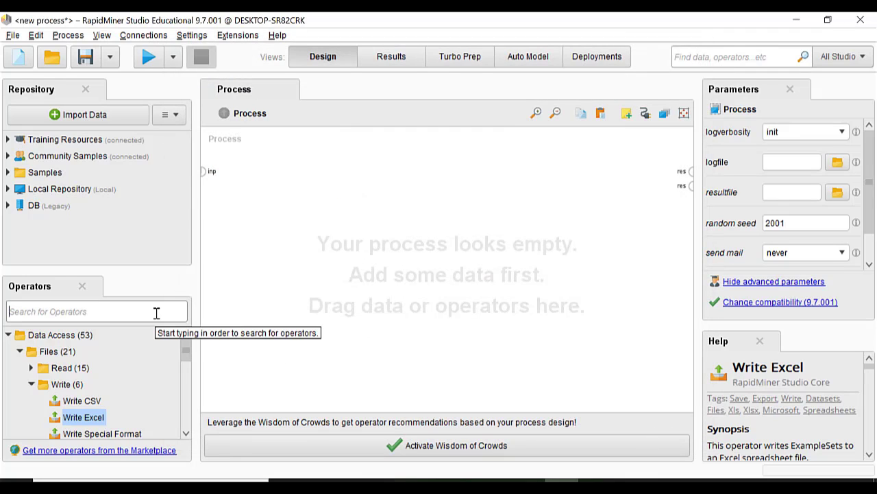
Search for and place Search Twitter, then Remove Duplicates beside it on the canvas
{"action": "type", "text": "serac"}
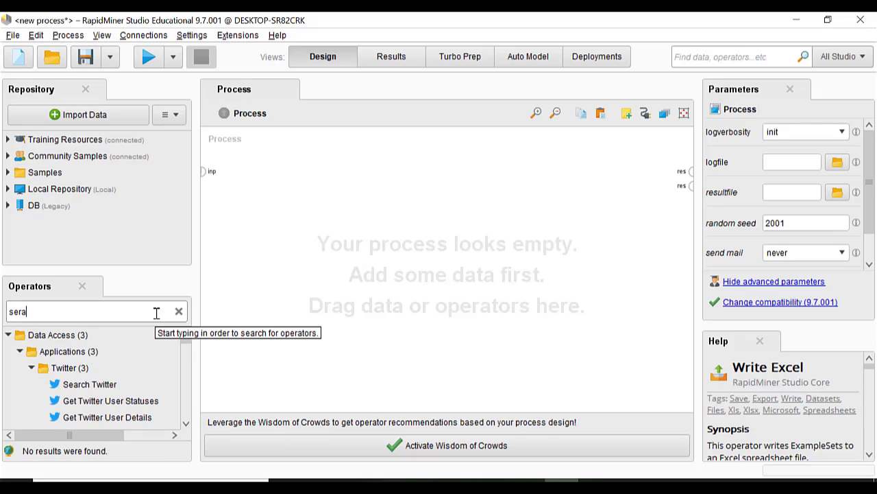
{"action": "key", "text": "BackSpace"}
{"action": "key", "text": "BackSpace"}
{"action": "key", "text": "BackSpace"}
{"action": "type", "text": "arc"}
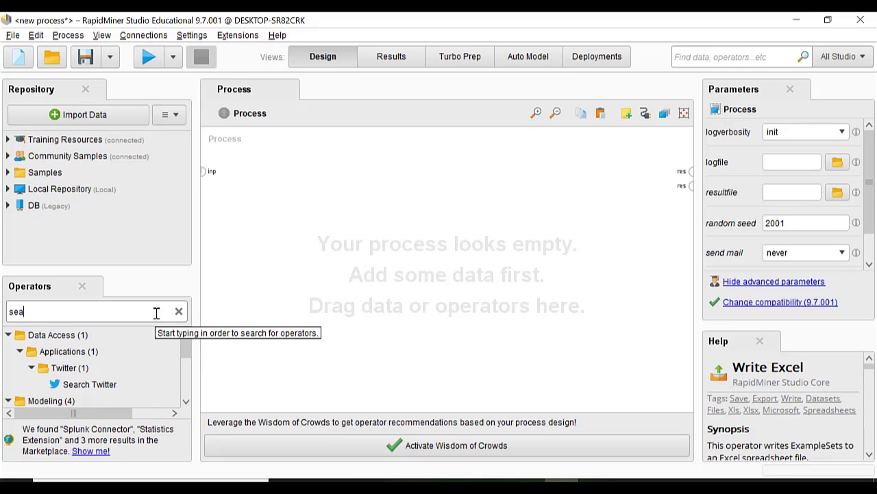
{"action": "type", "text": "h"}
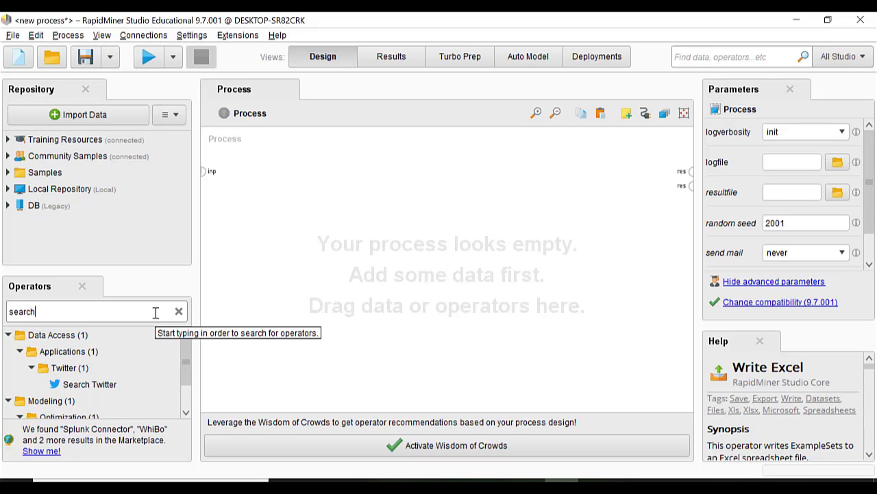
{"action": "left_click_drag", "start_coordinate": [104, 384], "coordinate": [266, 168]}
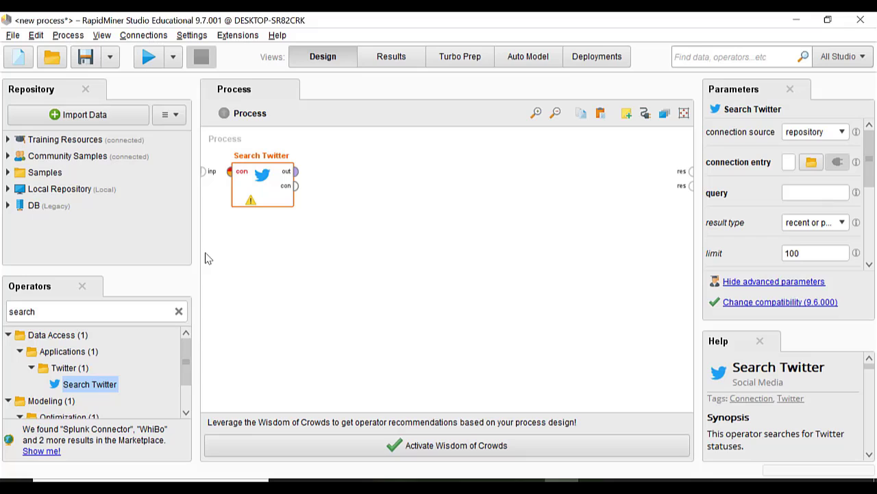
{"action": "left_click", "coordinate": [144, 310]}
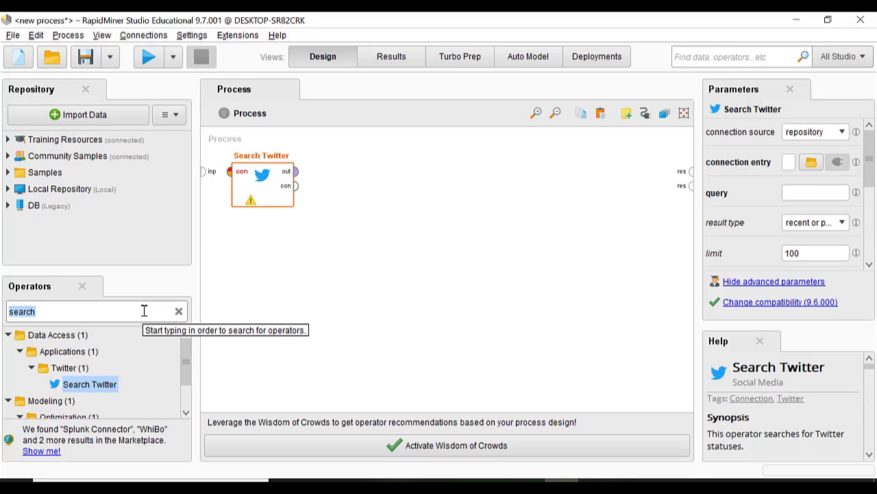
{"action": "type", "text": "remove"}
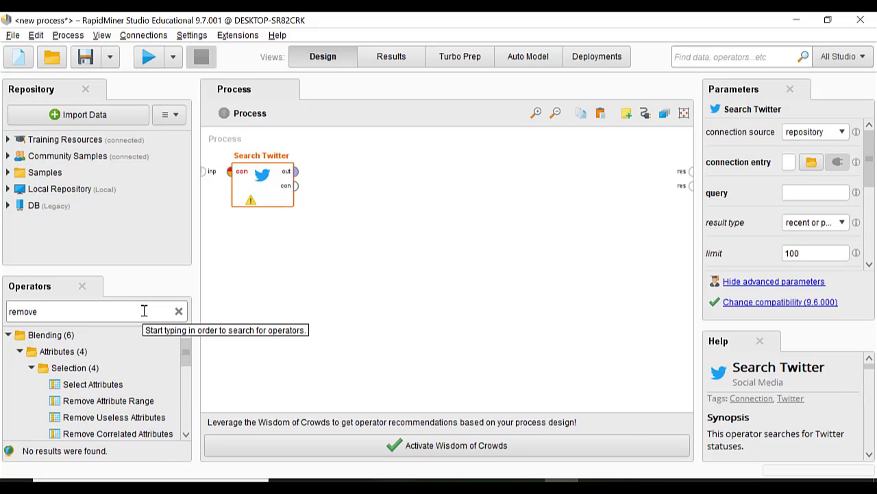
{"action": "type", "text": " du"}
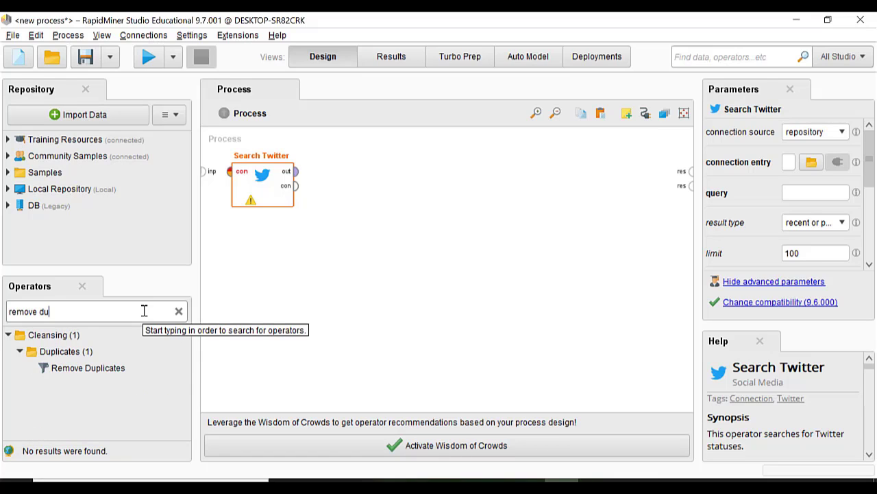
{"action": "left_click_drag", "start_coordinate": [96, 368], "coordinate": [345, 163]}
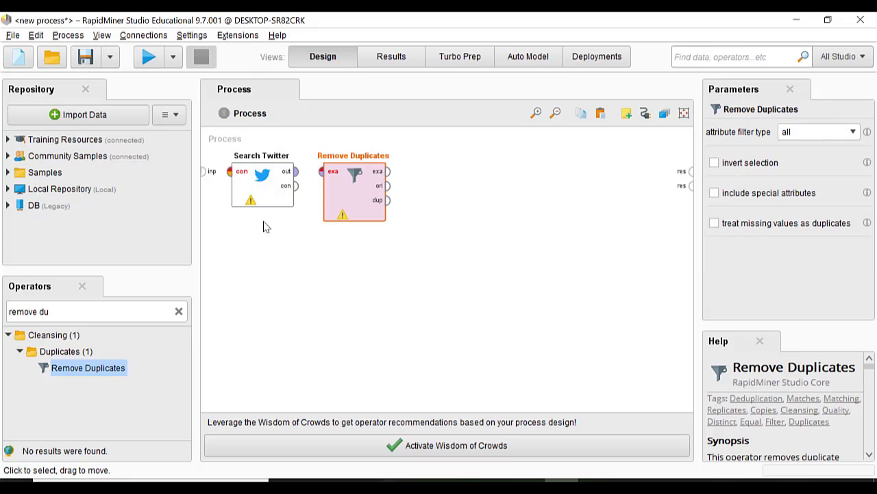
Add Select Attributes after Remove Duplicates and search the operators for 'analyze sentiment'
{"action": "left_click", "coordinate": [111, 312]}
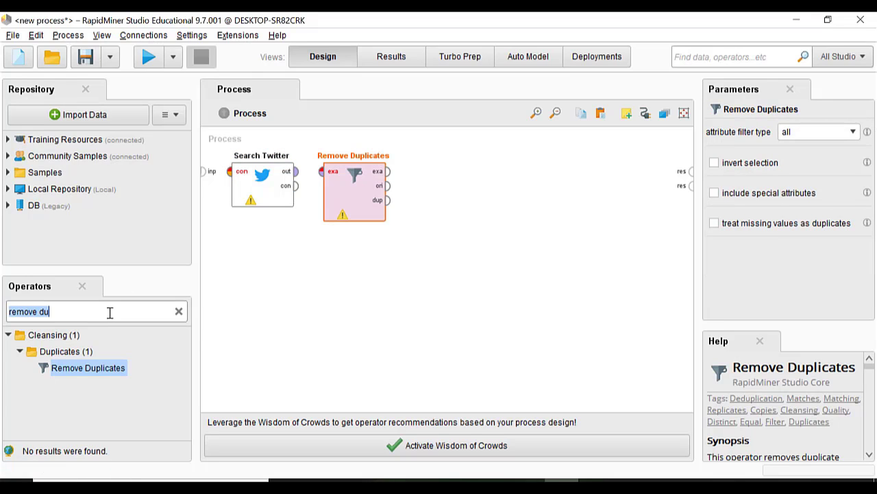
{"action": "key", "text": "BackSpace"}
{"action": "type", "text": "selec"}
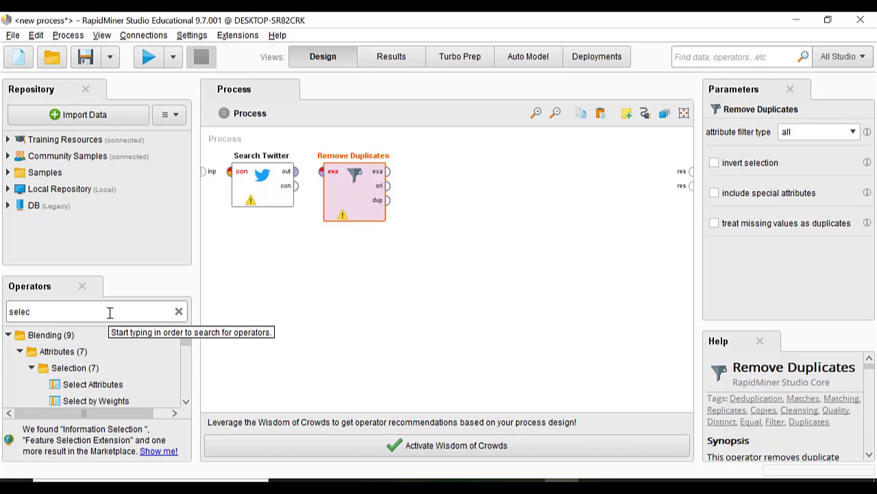
{"action": "left_click_drag", "start_coordinate": [109, 382], "coordinate": [442, 175]}
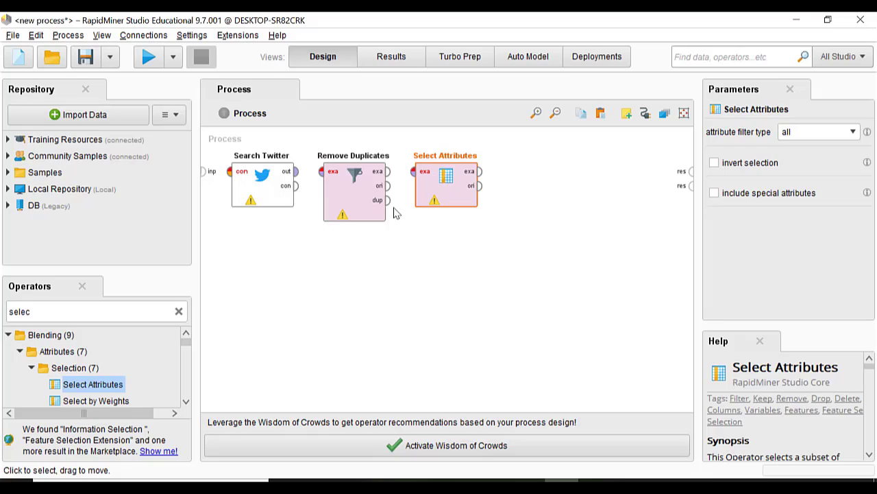
{"action": "left_click", "coordinate": [110, 307]}
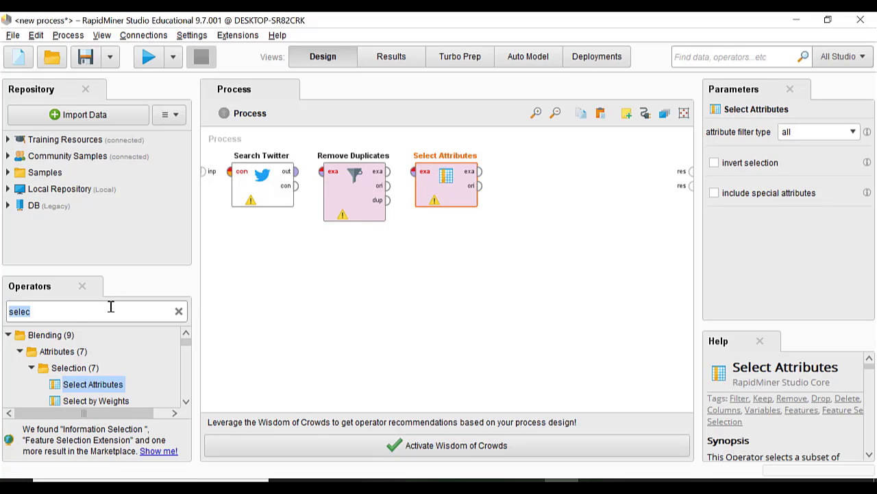
{"action": "type", "text": "a"}
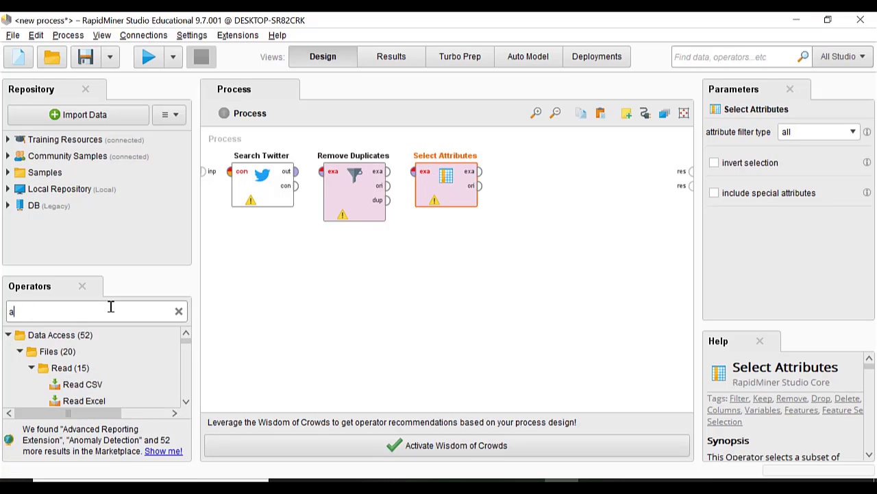
{"action": "type", "text": "naly"}
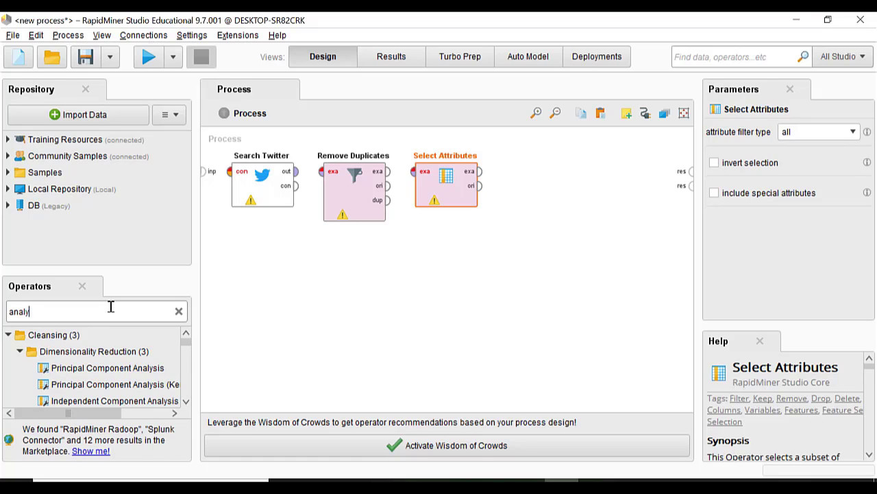
{"action": "type", "text": "ze sentiment"}
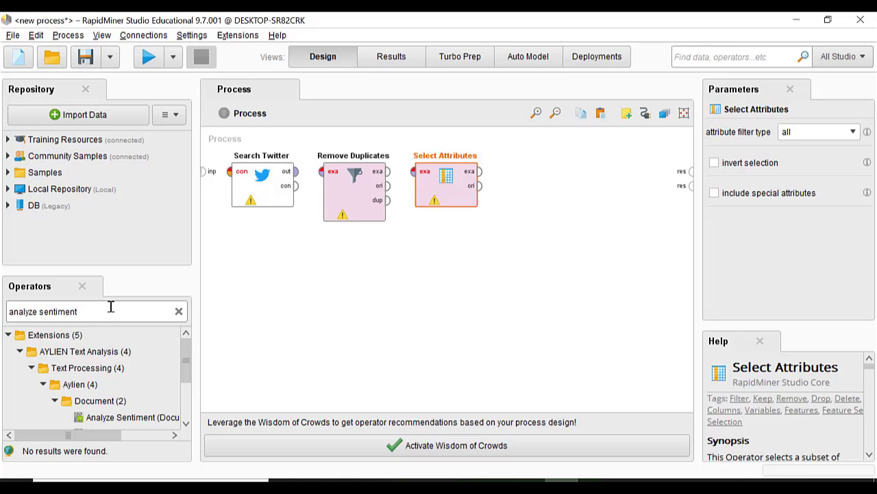
{"action": "scroll", "coordinate": [103, 356], "scroll_direction": "down", "scroll_amount": 3}
Place Rosette's Analyze Sentiment after Select Attributes, then find 'Write' and add Write Excel after it
{"action": "left_click_drag", "start_coordinate": [86, 420], "coordinate": [534, 169]}
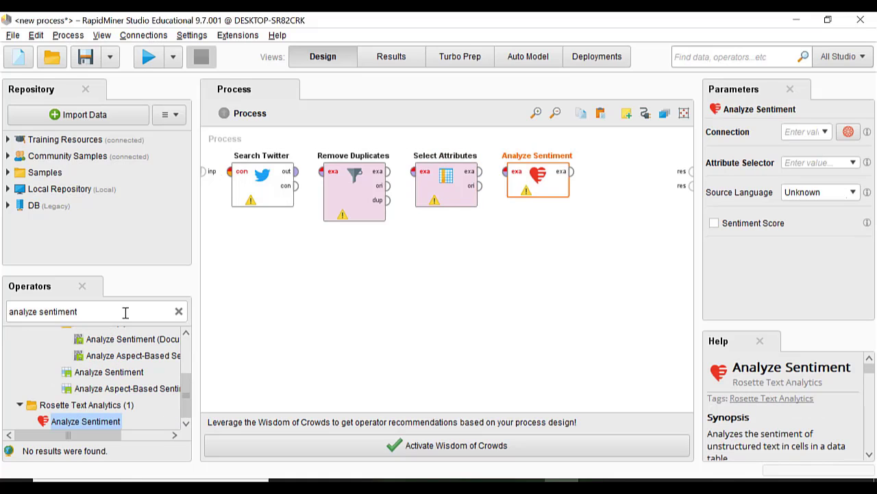
{"action": "left_click", "coordinate": [125, 312]}
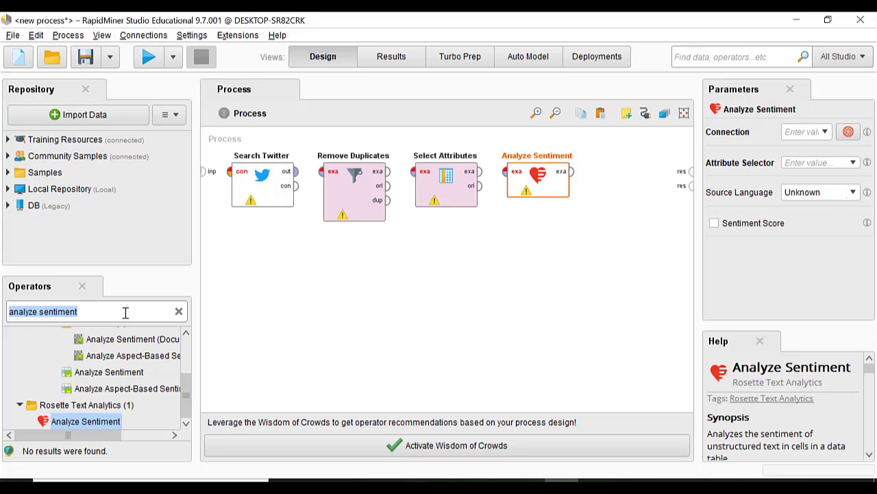
{"action": "type", "text": "Write"}
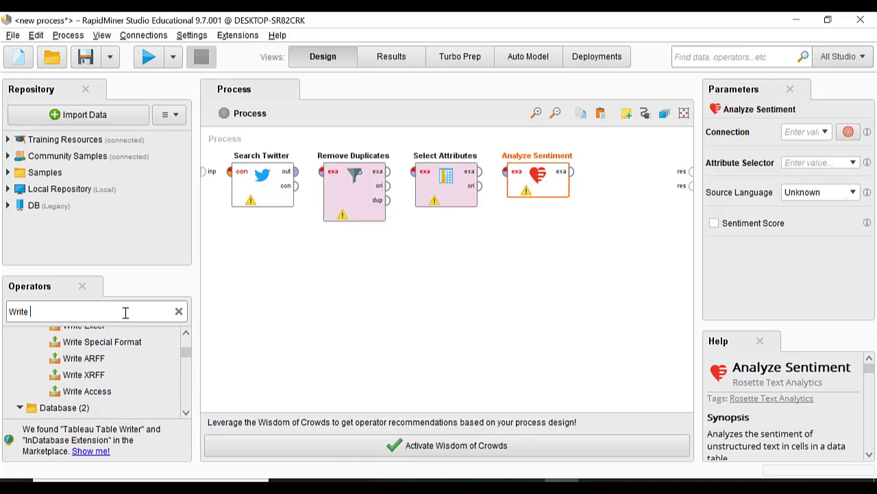
{"action": "scroll", "coordinate": [122, 343], "scroll_direction": "up", "scroll_amount": 1}
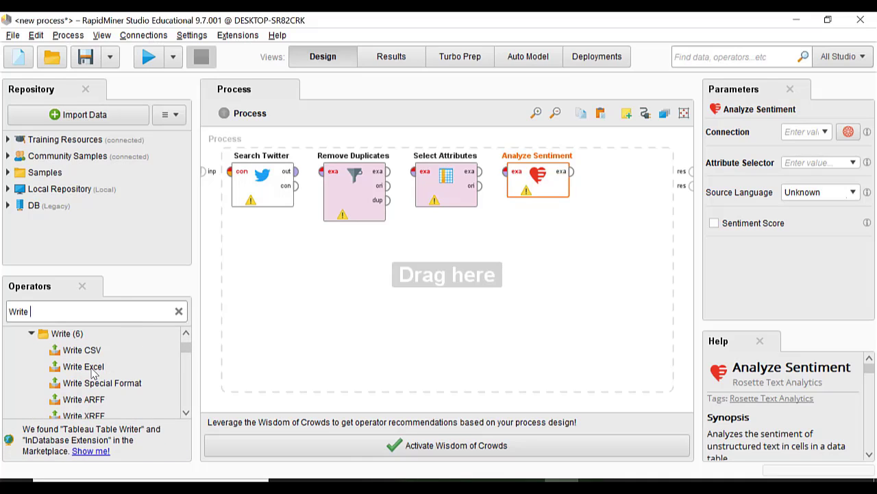
{"action": "left_click_drag", "start_coordinate": [93, 370], "coordinate": [625, 172]}
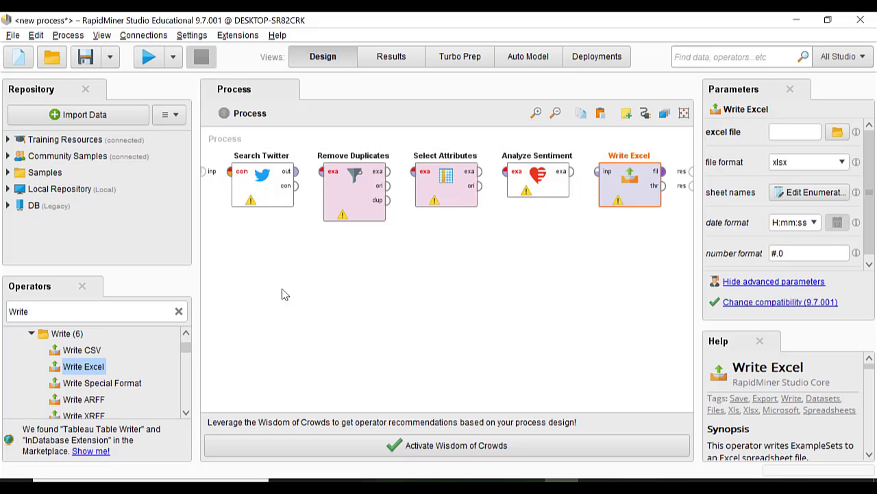
Chain Search Twitter → Remove Duplicates → Select Attributes → Analyze Sentiment → Write Excel
{"action": "left_click", "coordinate": [295, 178]}
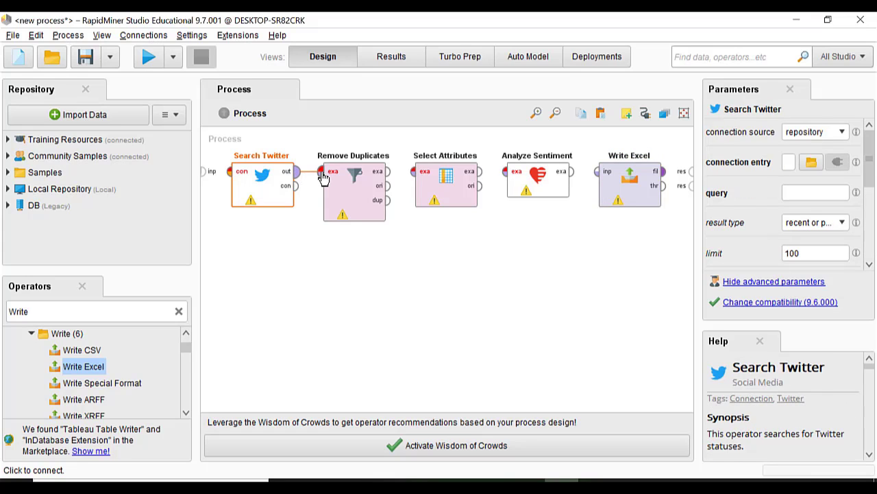
{"action": "left_click", "coordinate": [322, 172]}
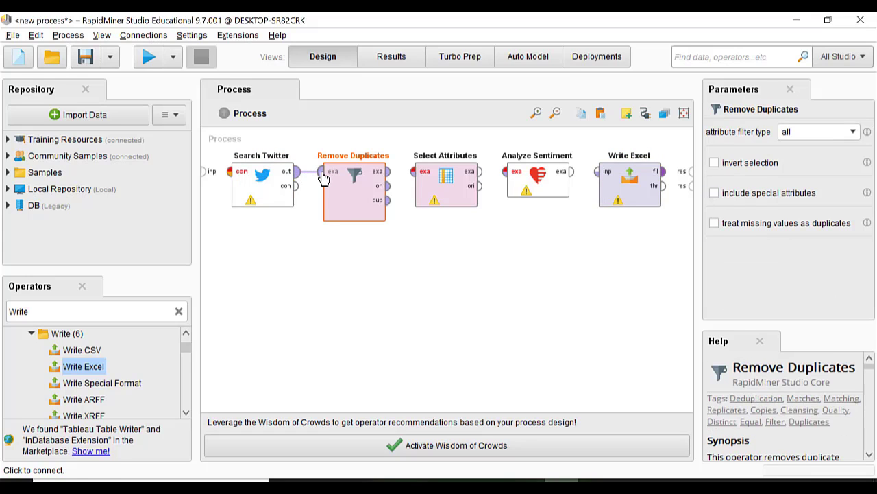
{"action": "left_click", "coordinate": [388, 172]}
{"action": "left_click", "coordinate": [414, 172]}
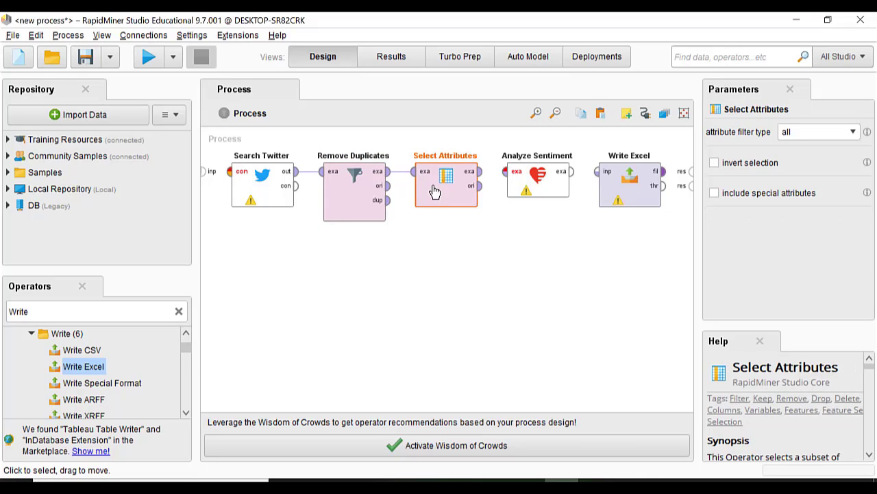
{"action": "left_click", "coordinate": [480, 172]}
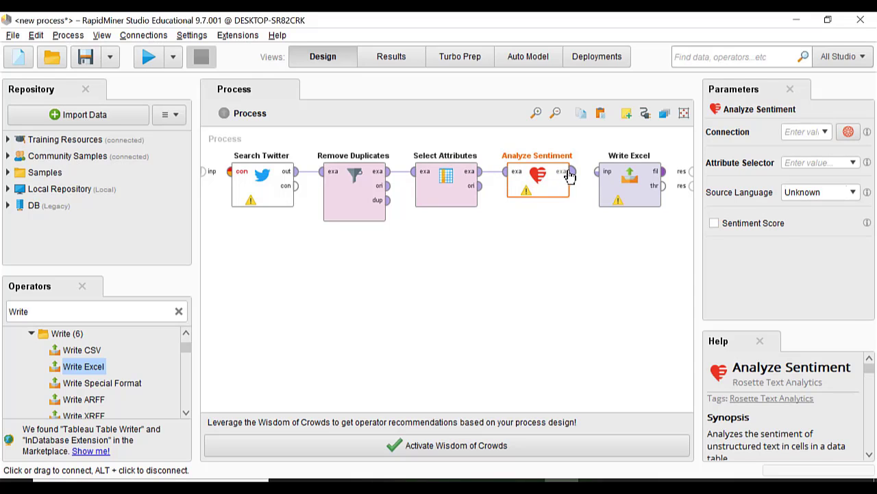
{"action": "left_click", "coordinate": [569, 175]}
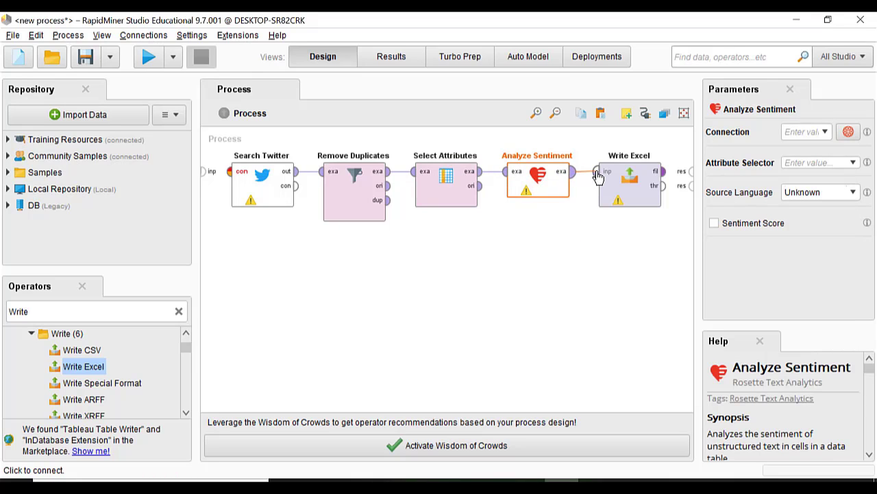
{"action": "left_click", "coordinate": [599, 176]}
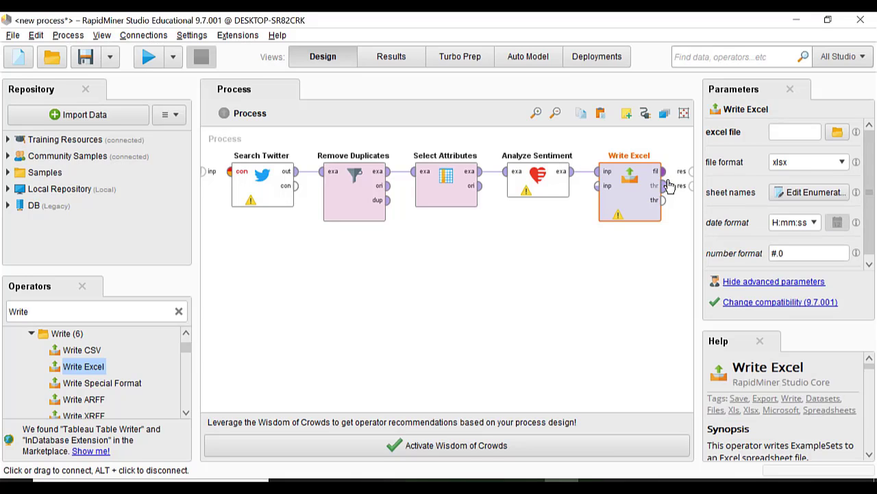
{"action": "left_click", "coordinate": [663, 185]}
Link Write Excel's output to the res port, then start a new connection for Search Twitter
{"action": "left_click", "coordinate": [684, 172]}
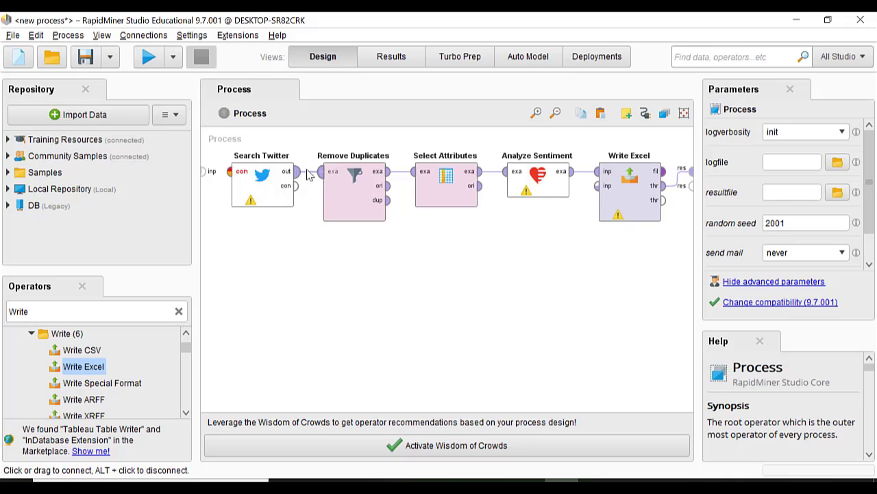
{"action": "left_click", "coordinate": [260, 180]}
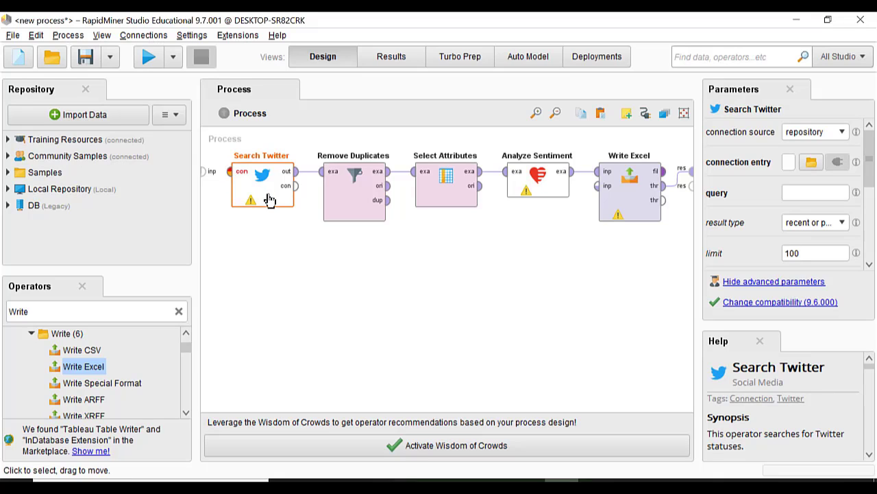
{"action": "left_click", "coordinate": [156, 42]}
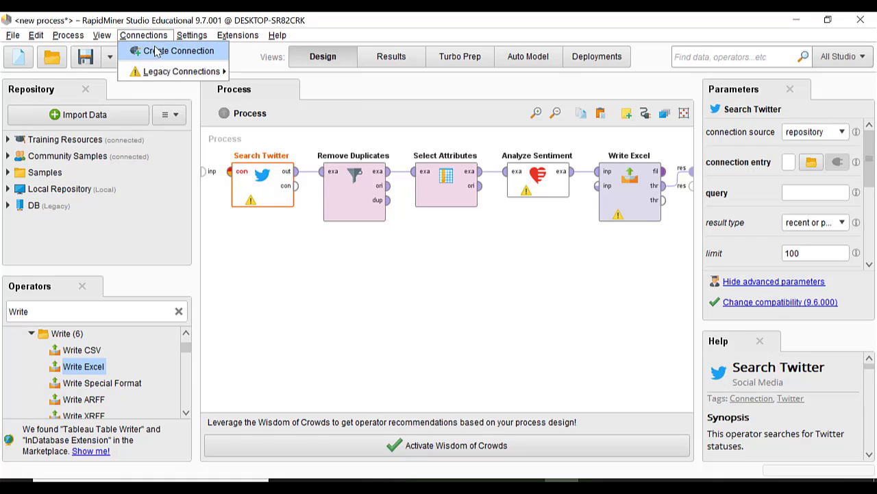
{"action": "left_click", "coordinate": [156, 57]}
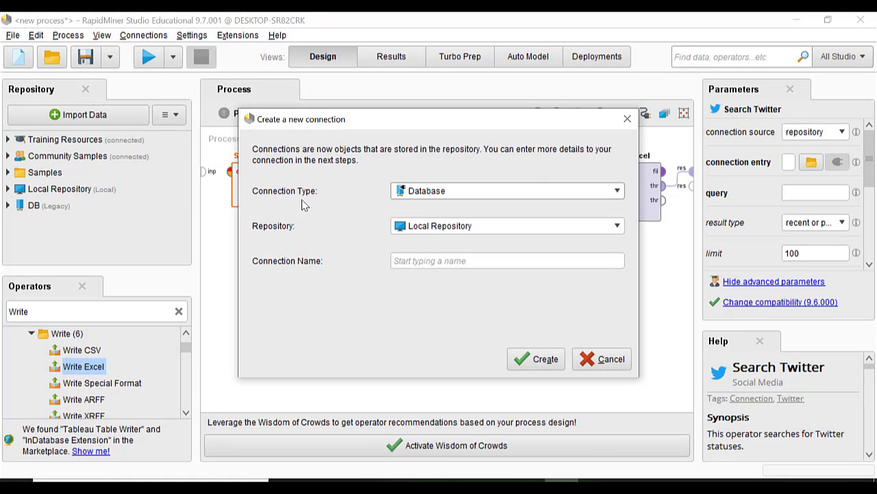
Create a Twitter-type connection named Crawling_twitter
{"action": "left_click", "coordinate": [547, 193]}
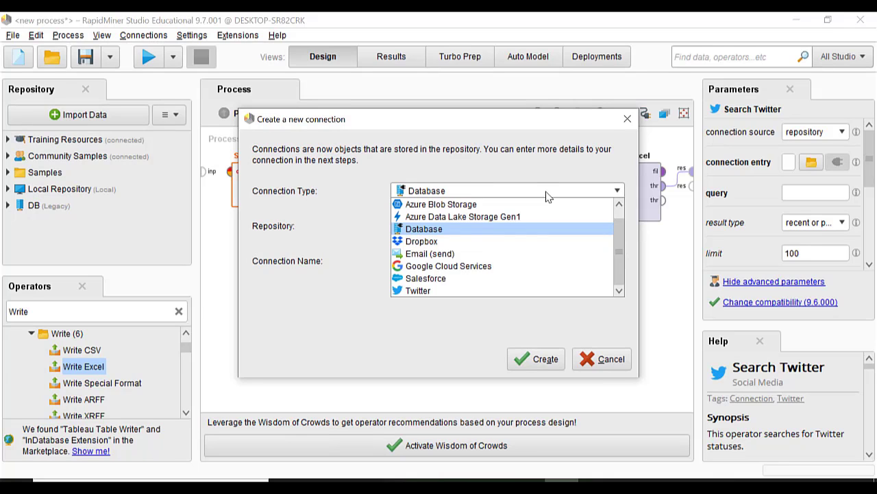
{"action": "left_click", "coordinate": [526, 290]}
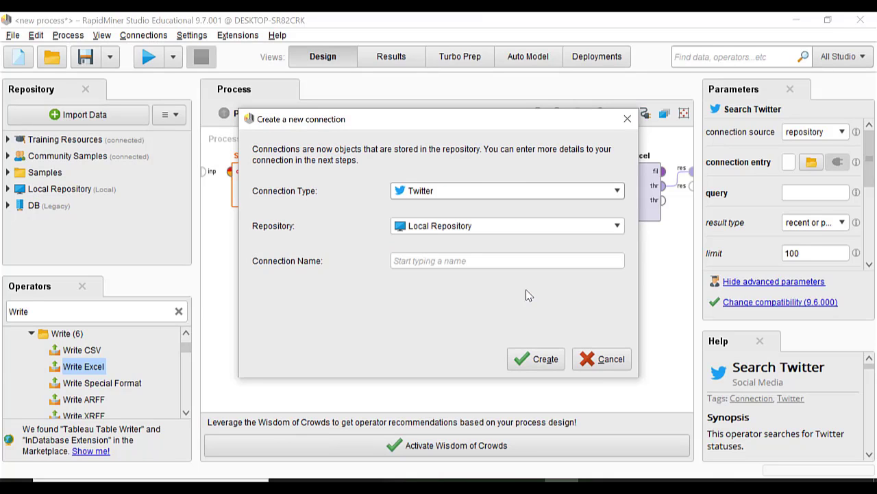
{"action": "left_click", "coordinate": [483, 260]}
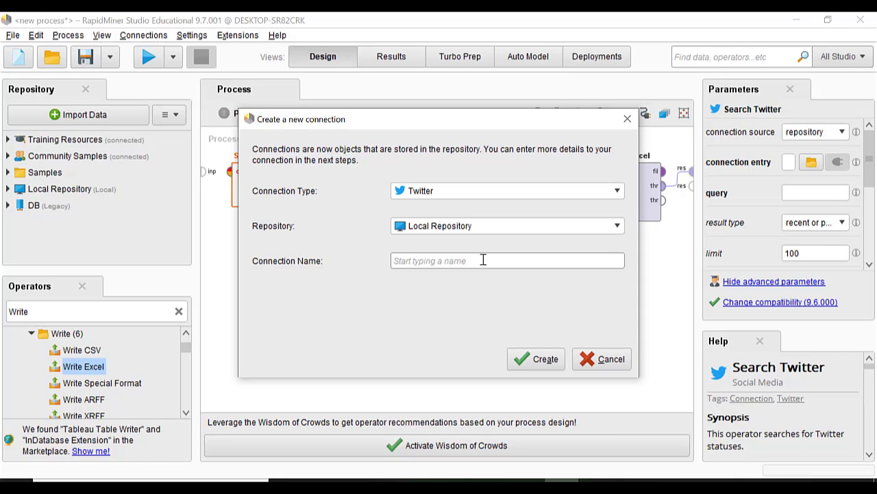
{"action": "type", "text": "Crawling_twitter"}
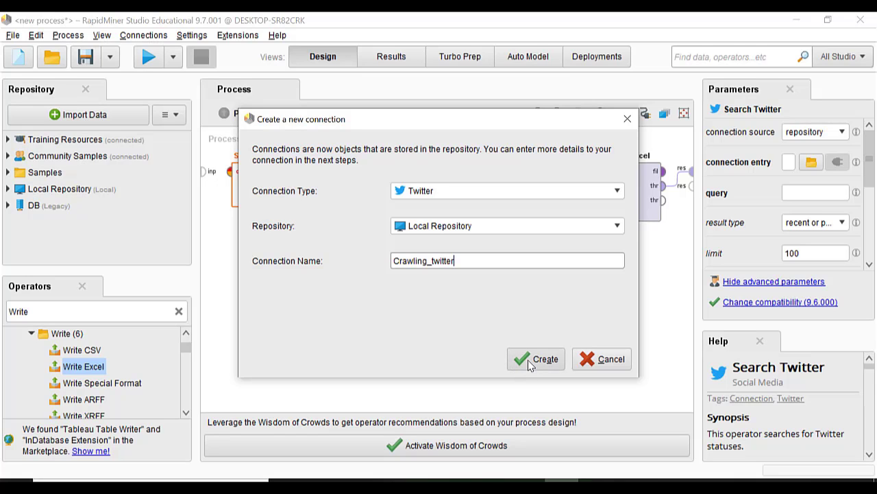
{"action": "left_click", "coordinate": [525, 360]}
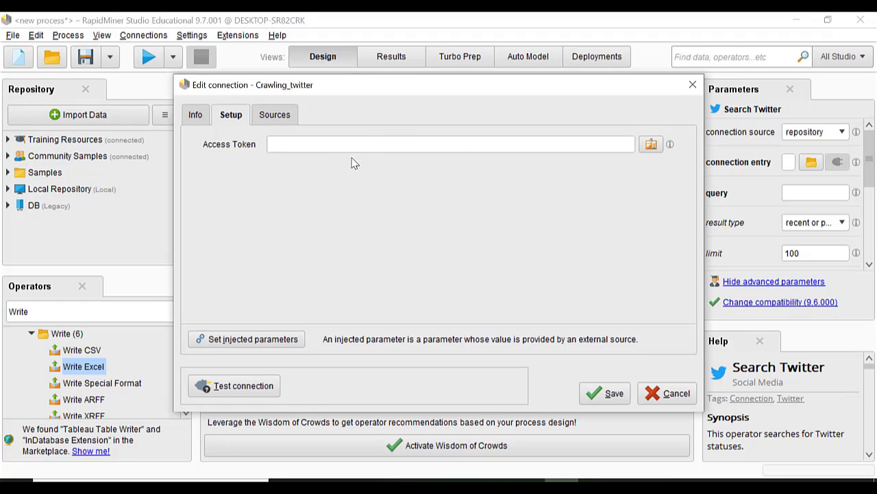
Open OAuth authentication for Crawling_twitter's access token and request a token from Twitter
{"action": "left_click", "coordinate": [653, 147]}
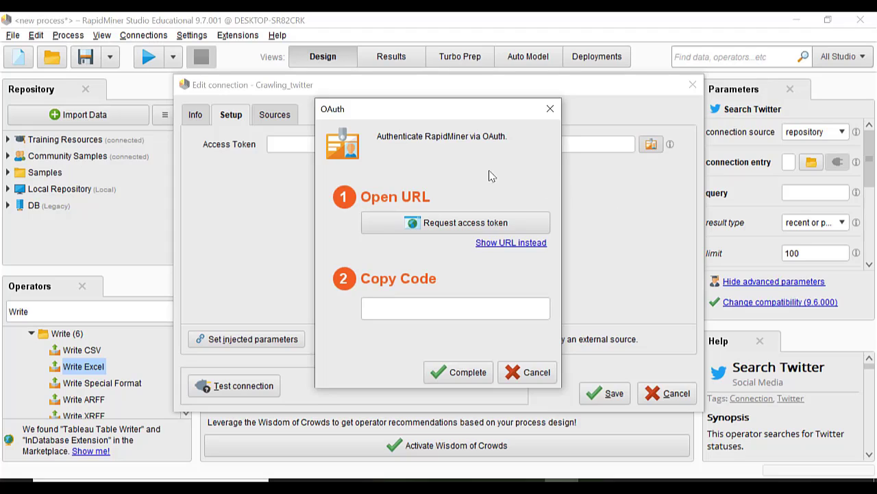
{"action": "left_click", "coordinate": [446, 228]}
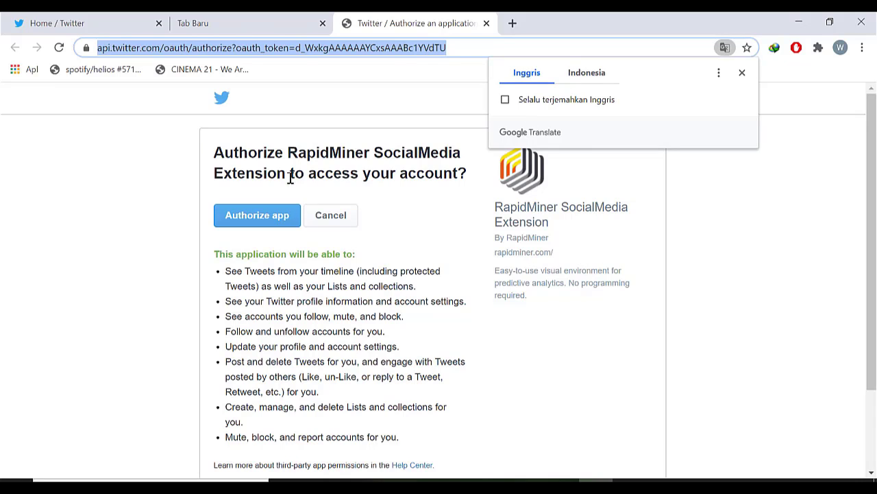
Authorize the RapidMiner SocialMedia Extension on Twitter's authorization page
{"action": "left_click", "coordinate": [585, 73]}
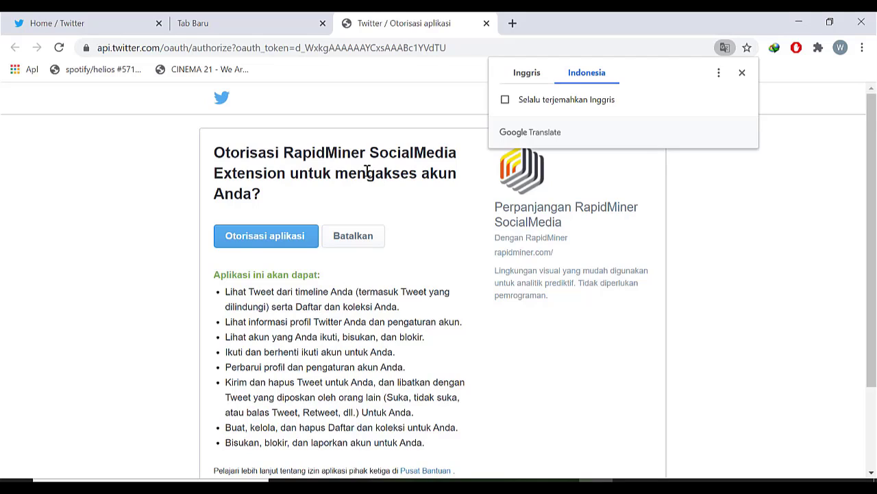
{"action": "left_click", "coordinate": [352, 188]}
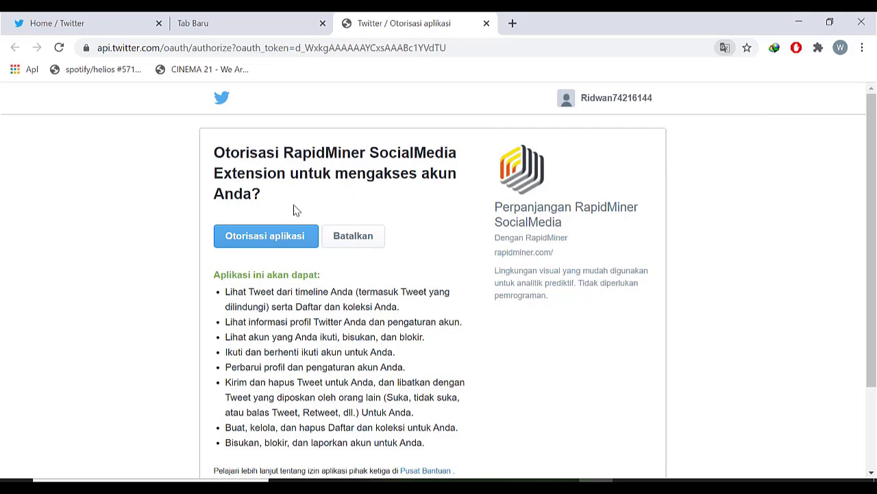
{"action": "left_click", "coordinate": [266, 238]}
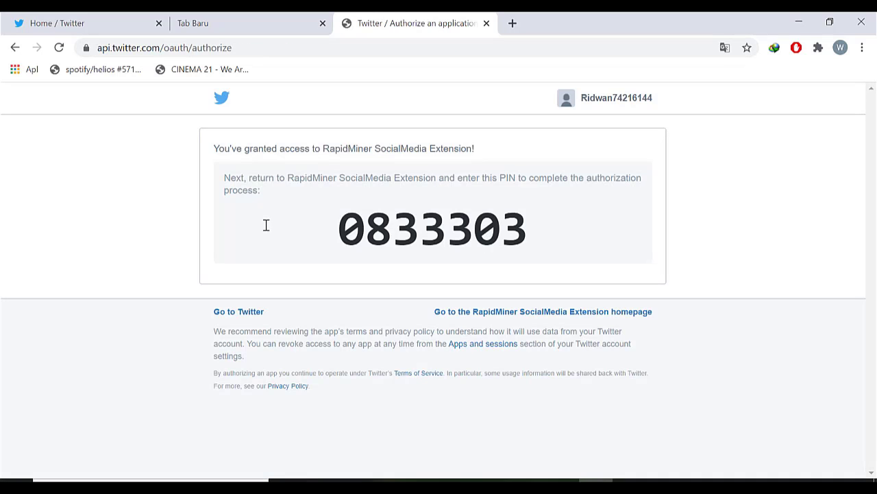
Copy the authorization PIN and return to RapidMiner's Copy Code field
{"action": "left_click", "coordinate": [102, 24]}
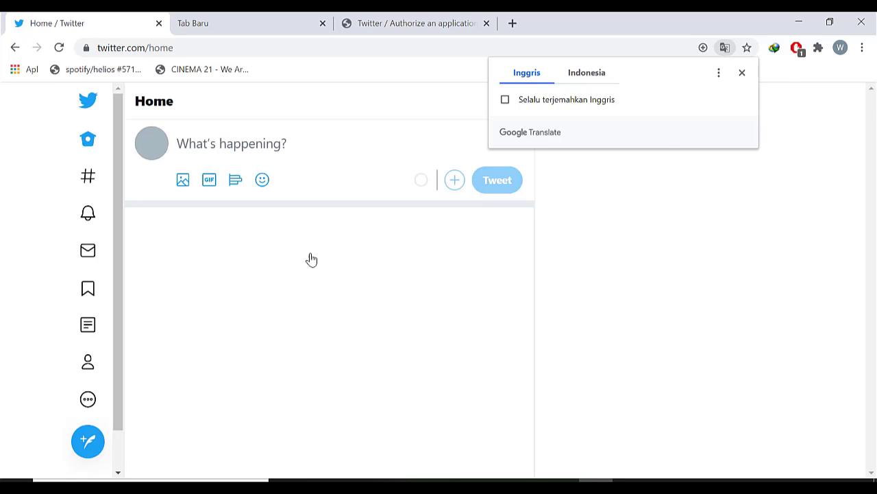
{"action": "scroll", "coordinate": [329, 286], "scroll_direction": "down", "scroll_amount": 5}
{"action": "scroll", "coordinate": [327, 281], "scroll_direction": "down", "scroll_amount": 3}
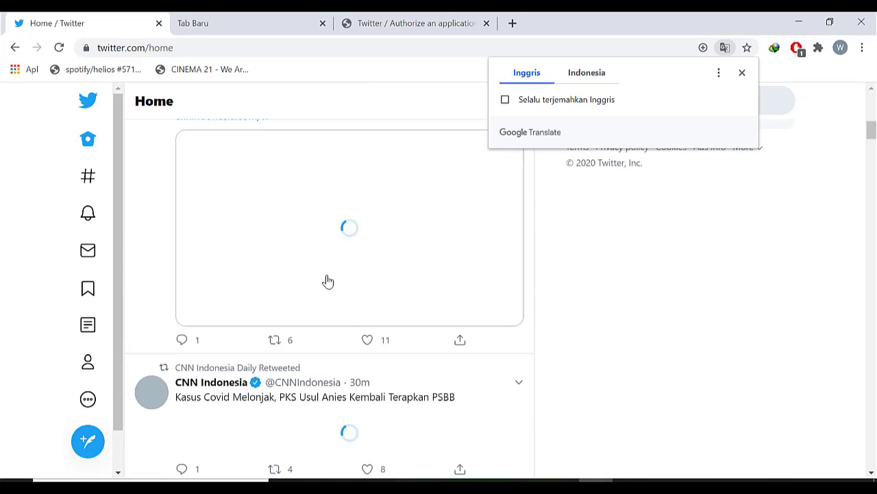
{"action": "scroll", "coordinate": [328, 281], "scroll_direction": "up", "scroll_amount": 10}
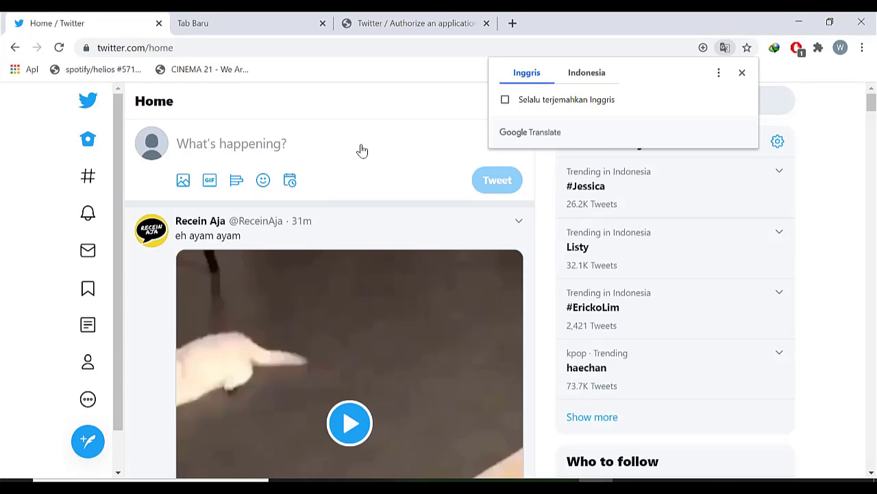
{"action": "left_click", "coordinate": [374, 25]}
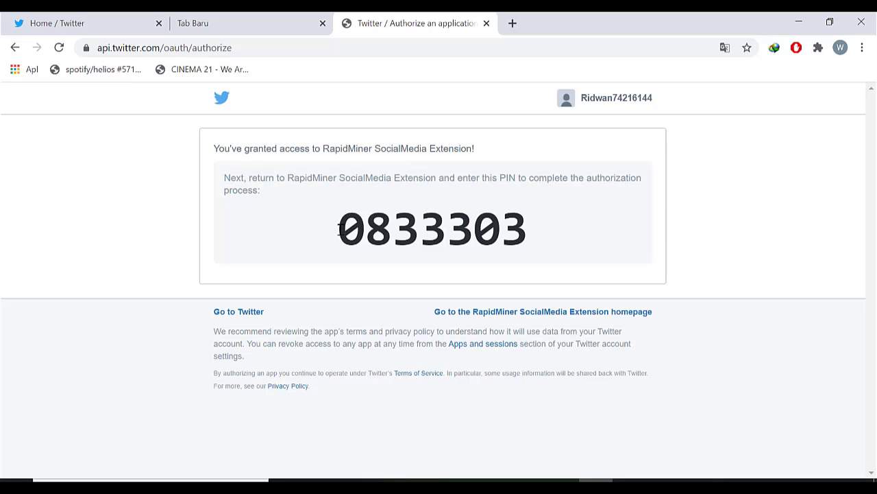
{"action": "double_click", "coordinate": [534, 228]}
{"action": "key", "text": "ctrl+c"}
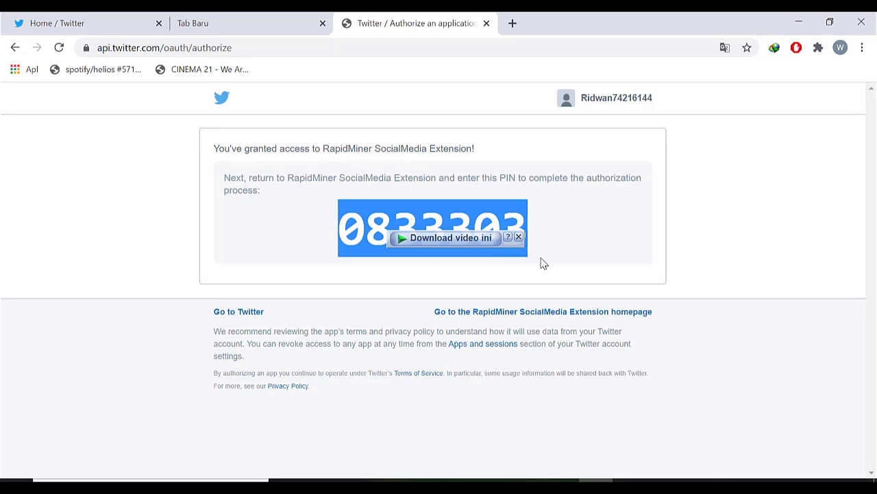
{"action": "left_click", "coordinate": [562, 480]}
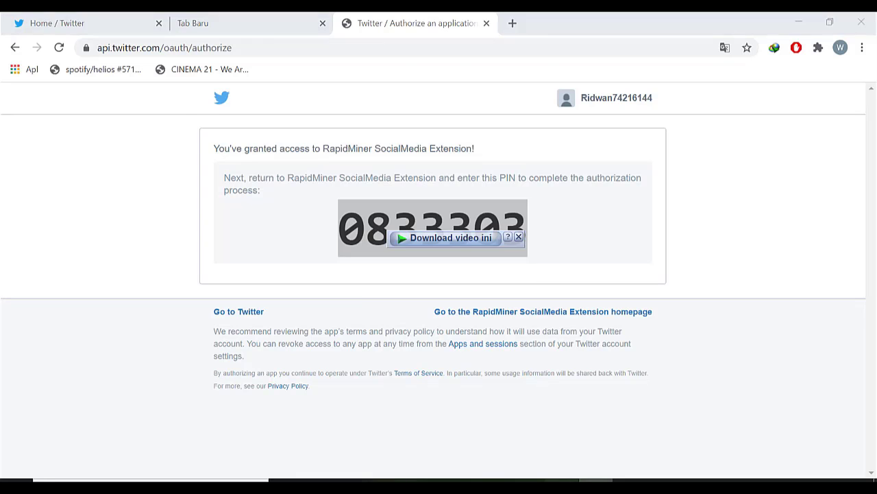
{"action": "left_click", "coordinate": [440, 307]}
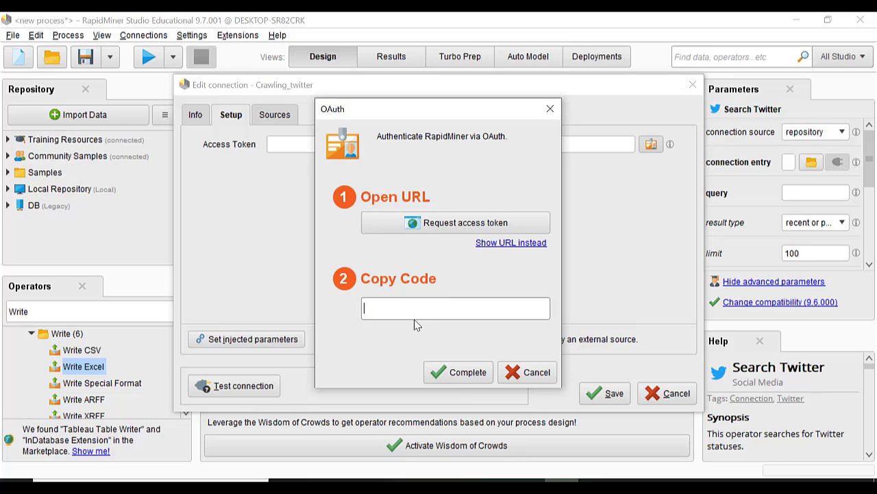
Paste the PIN, complete authentication, test Crawling_twitter successfully and save it
{"action": "key", "text": "ctrl+v"}
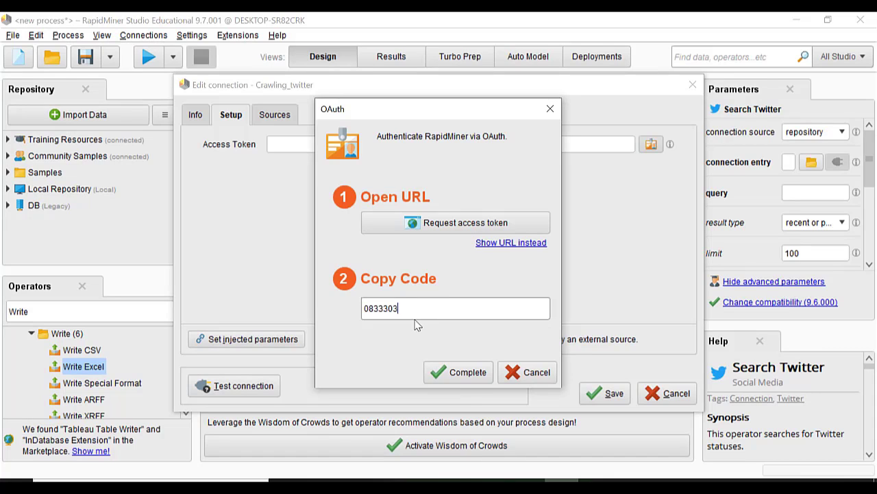
{"action": "left_click", "coordinate": [461, 377]}
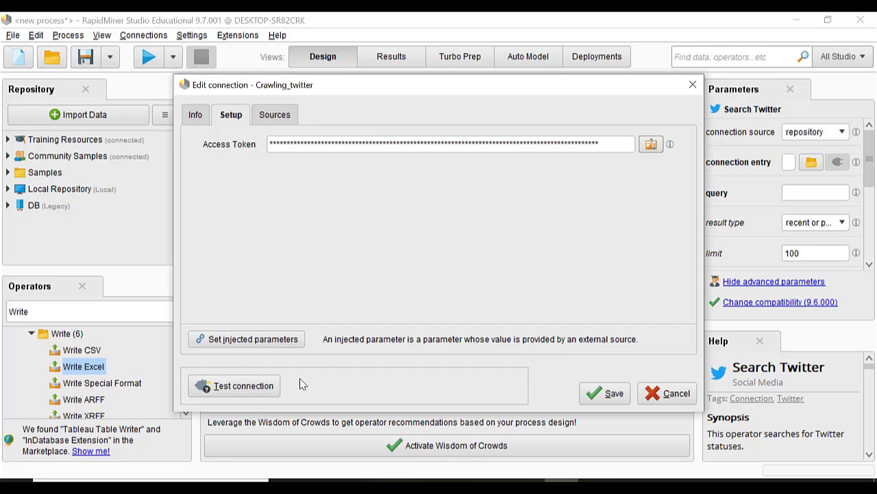
{"action": "left_click", "coordinate": [254, 385]}
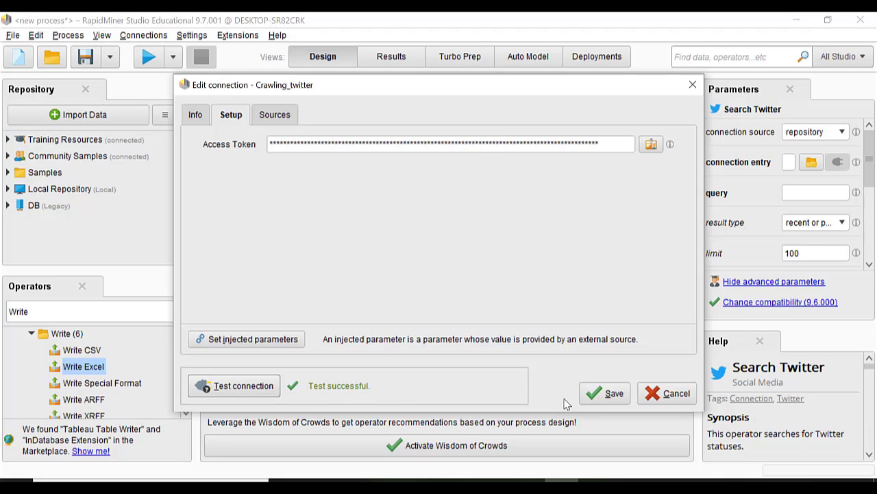
{"action": "left_click", "coordinate": [612, 393]}
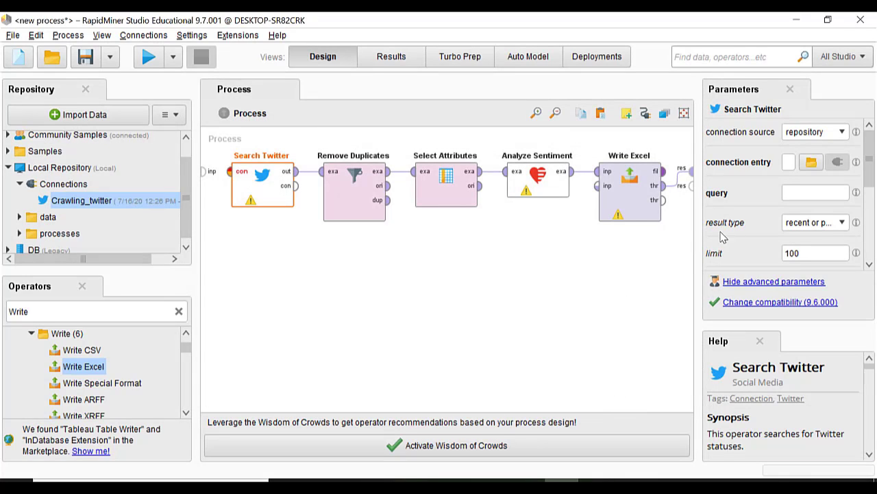
Set Search Twitter's connection to Local Repository > Connections > Crawling_twitter, query a person's name, limit 300
{"action": "left_click", "coordinate": [812, 163]}
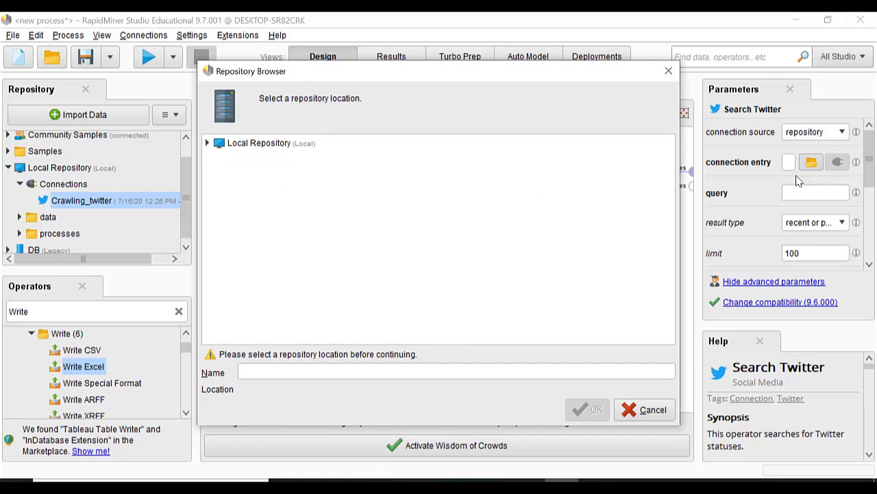
{"action": "left_click", "coordinate": [207, 144]}
{"action": "left_click", "coordinate": [219, 159]}
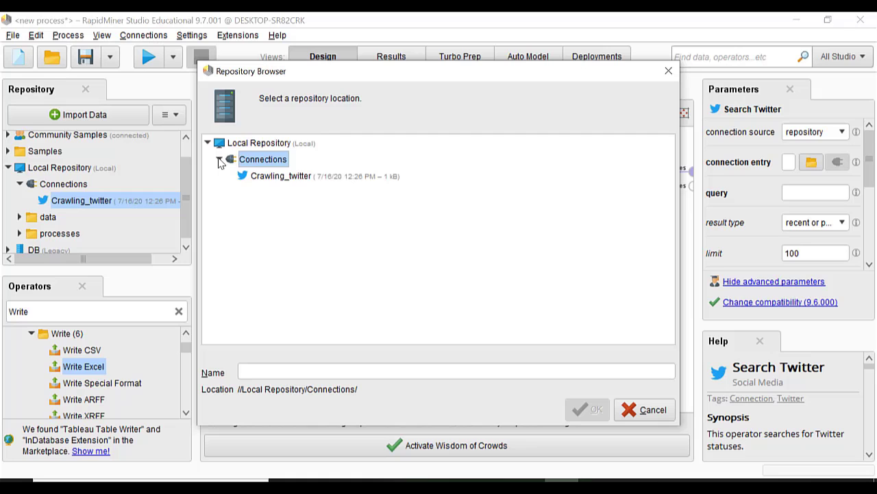
{"action": "left_click", "coordinate": [293, 175]}
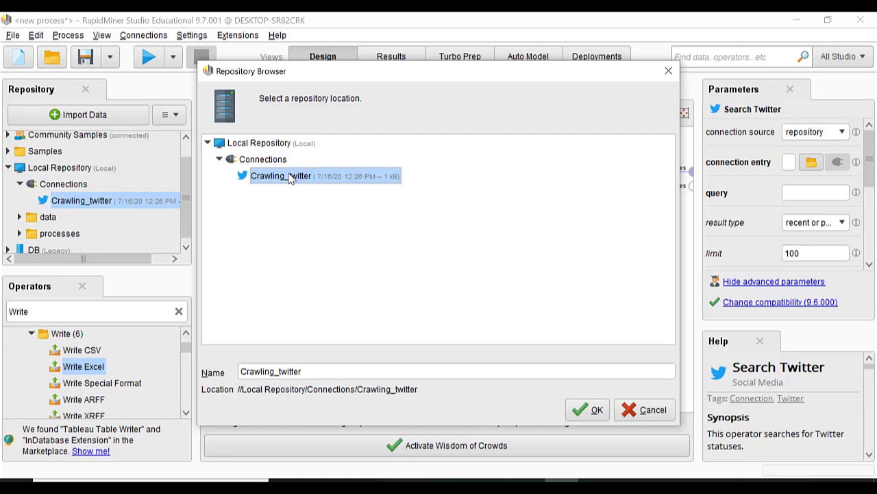
{"action": "left_click", "coordinate": [587, 410]}
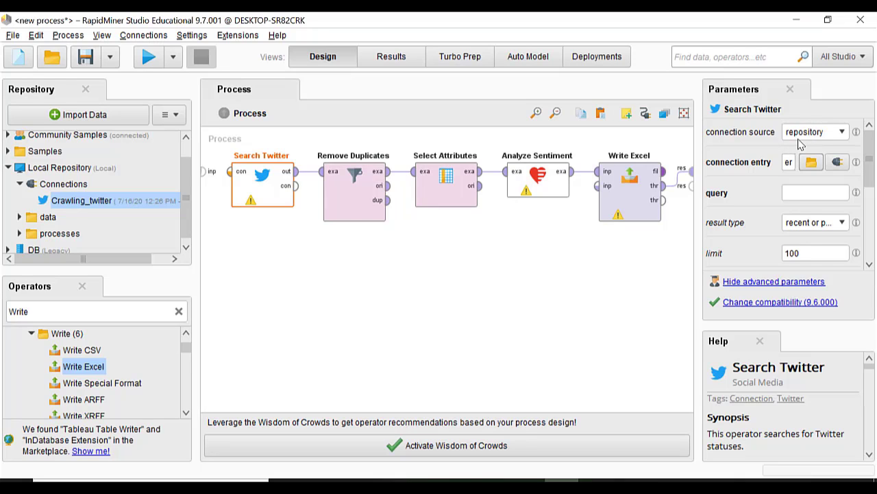
{"action": "left_click", "coordinate": [796, 193]}
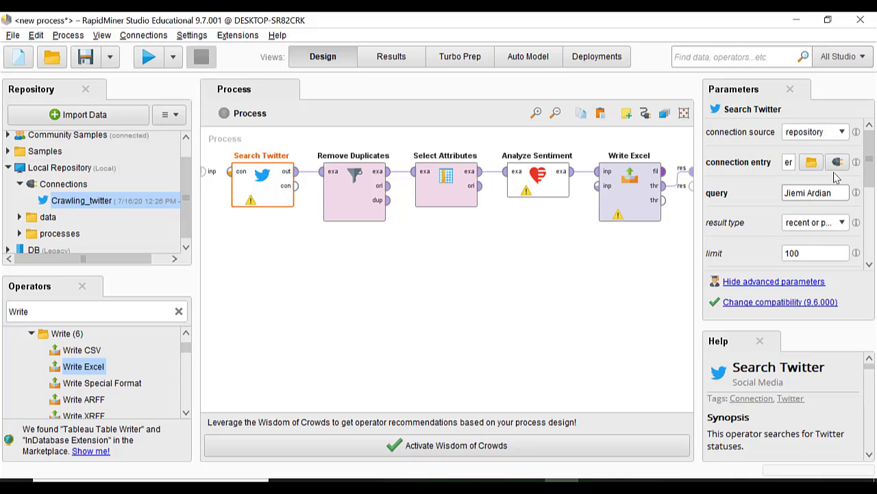
{"action": "left_click", "coordinate": [792, 253]}
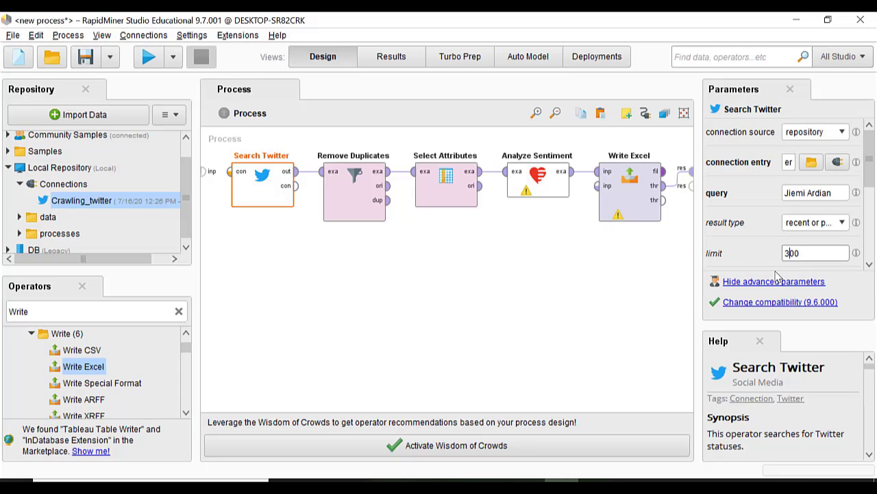
Set Remove Duplicates to check duplicates on the single attribute Text
{"action": "left_click", "coordinate": [358, 205]}
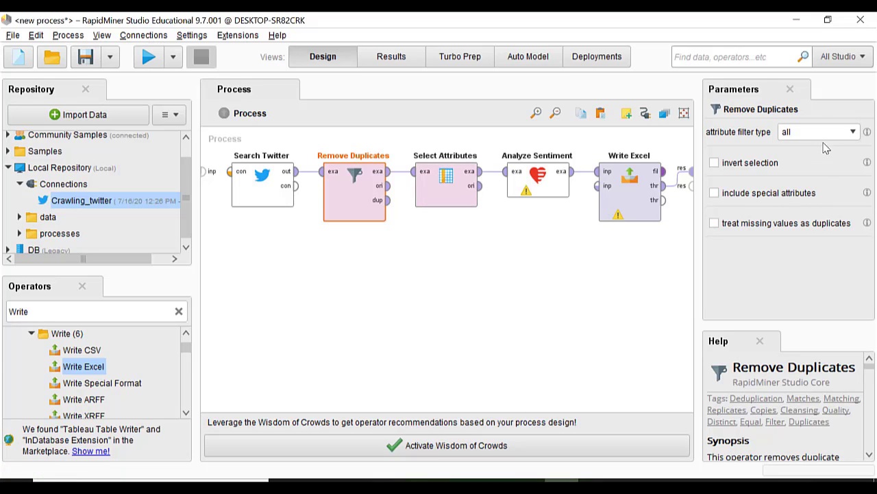
{"action": "left_click", "coordinate": [851, 134]}
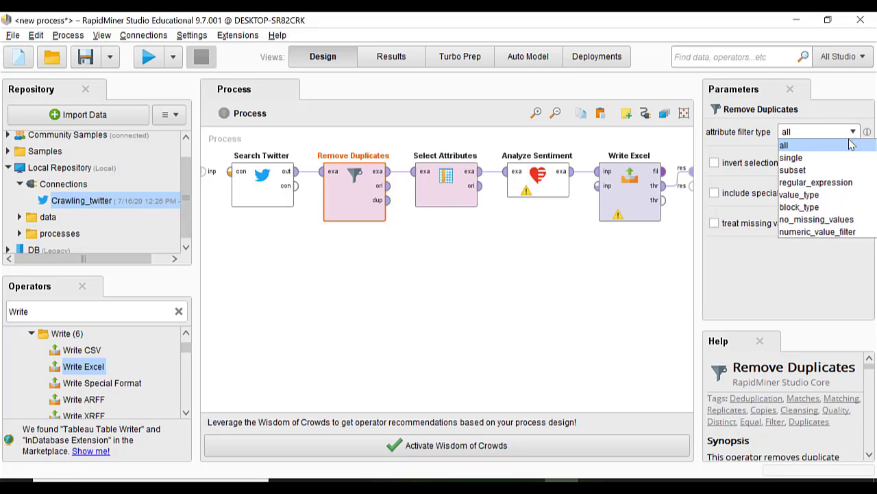
{"action": "left_click", "coordinate": [848, 157]}
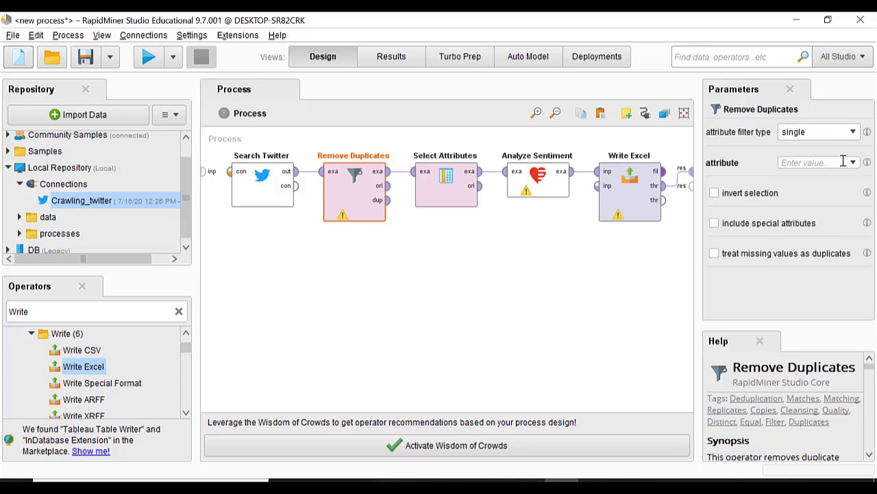
{"action": "left_click", "coordinate": [839, 162]}
{"action": "type", "text": "te"}
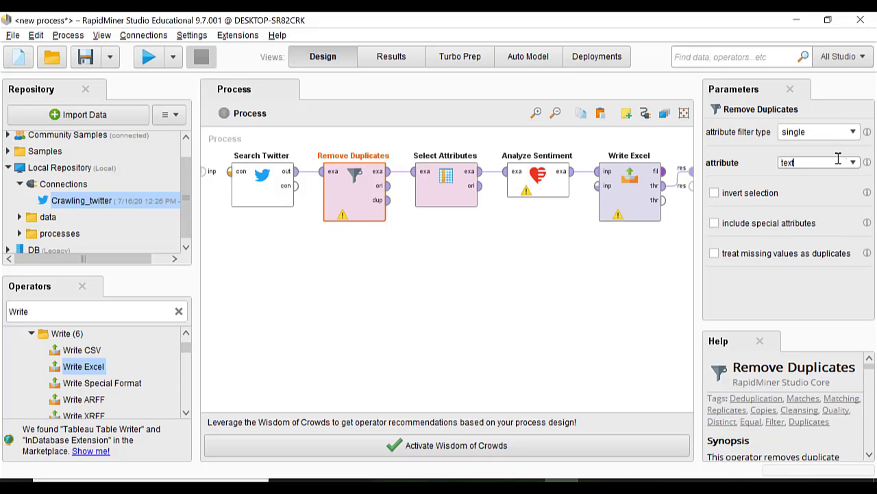
{"action": "type", "text": "xt"}
{"action": "key", "text": "Return"}
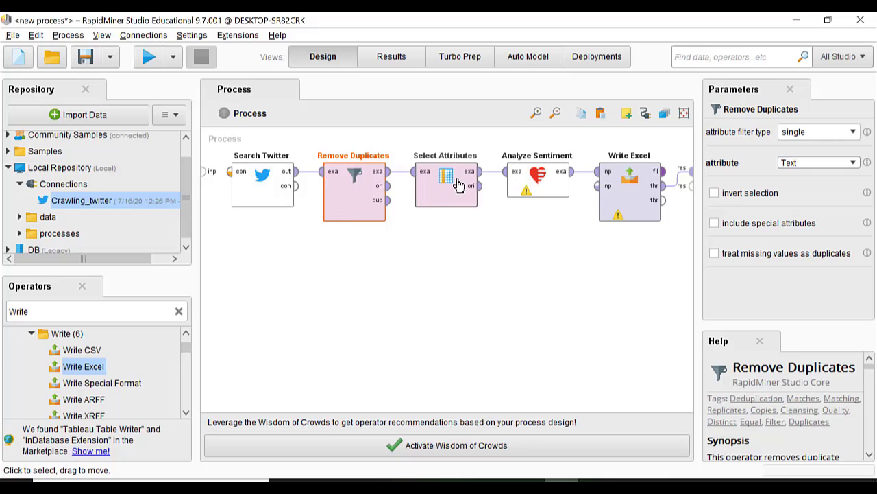
Set Select Attributes to keep only the single attribute Text
{"action": "left_click", "coordinate": [446, 181]}
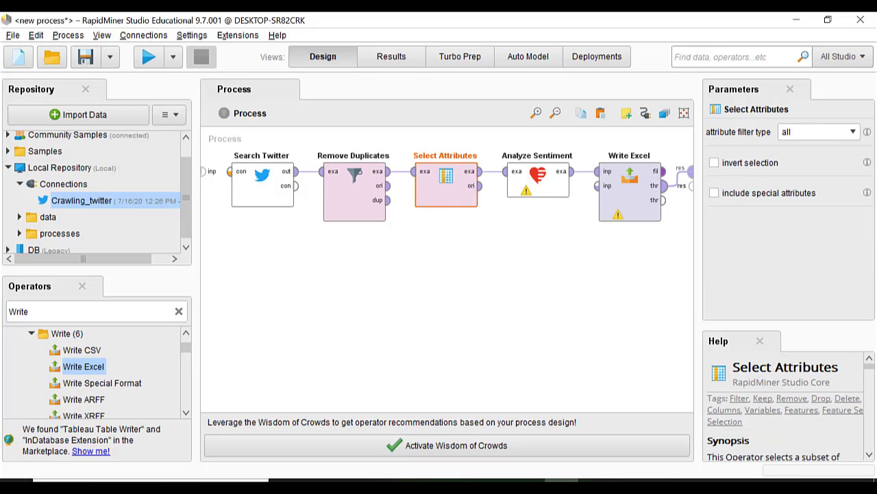
{"action": "left_click", "coordinate": [852, 134]}
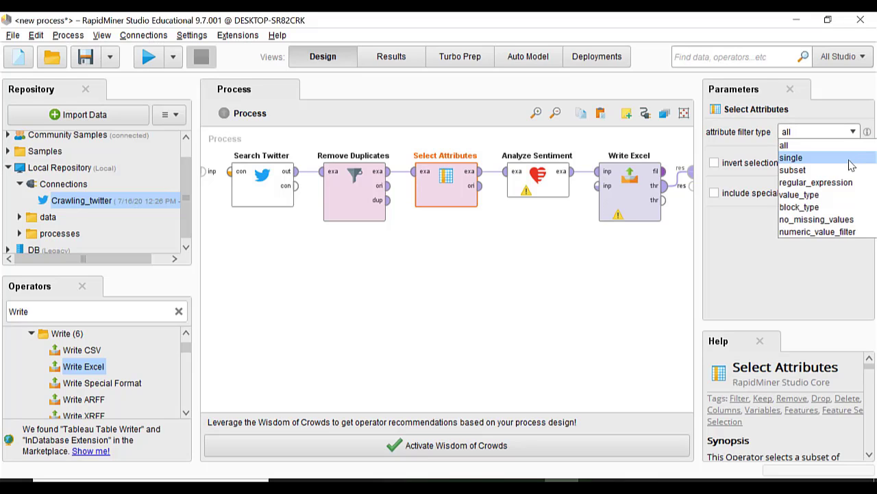
{"action": "left_click", "coordinate": [851, 160]}
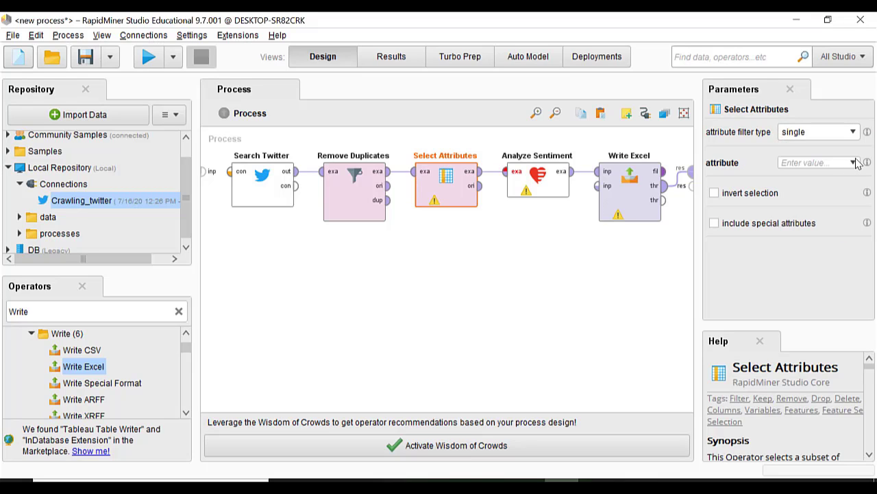
{"action": "left_click", "coordinate": [835, 162]}
{"action": "type", "text": "tex"}
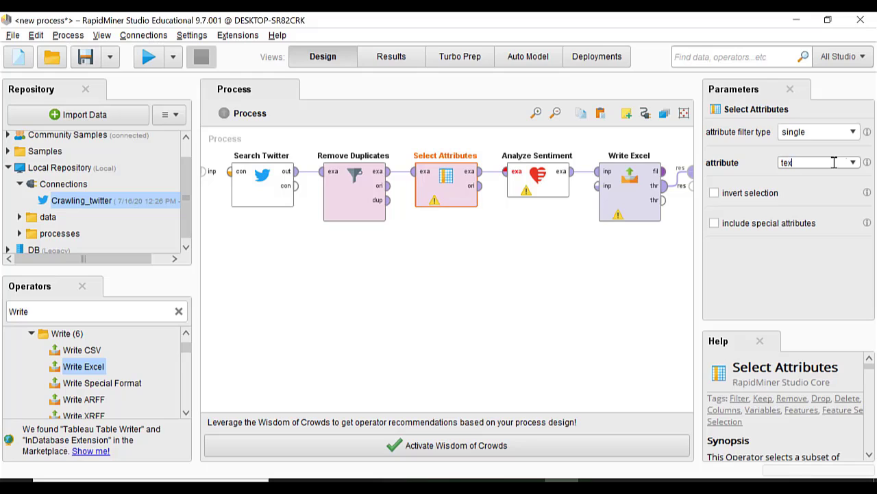
{"action": "type", "text": "t"}
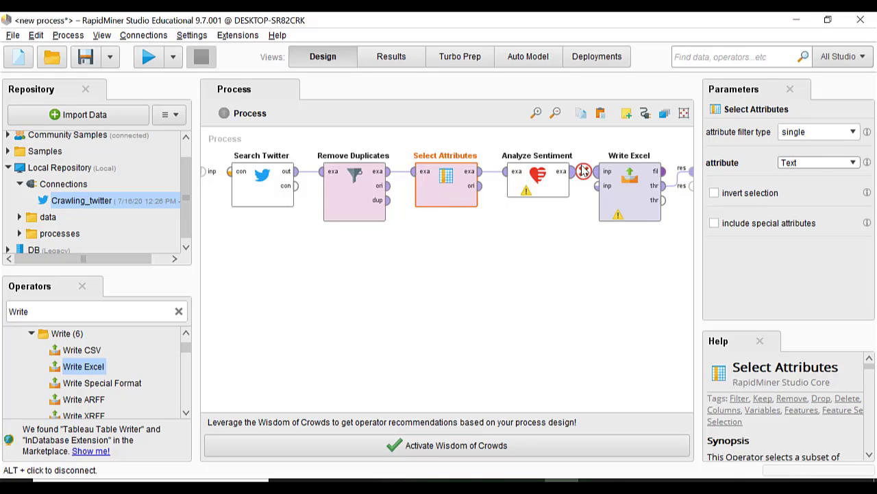
{"action": "left_click", "coordinate": [549, 182]}
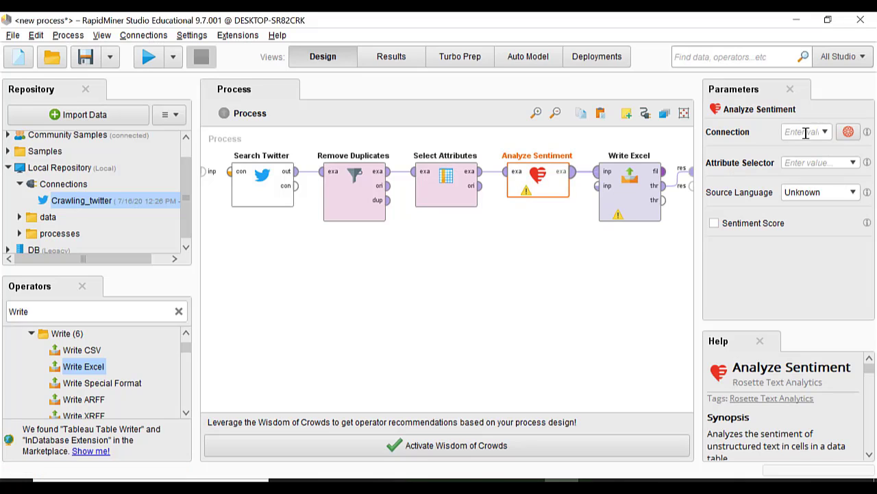
Create a new Rosette sentiment connection named New_Twitter
{"action": "left_click", "coordinate": [850, 135]}
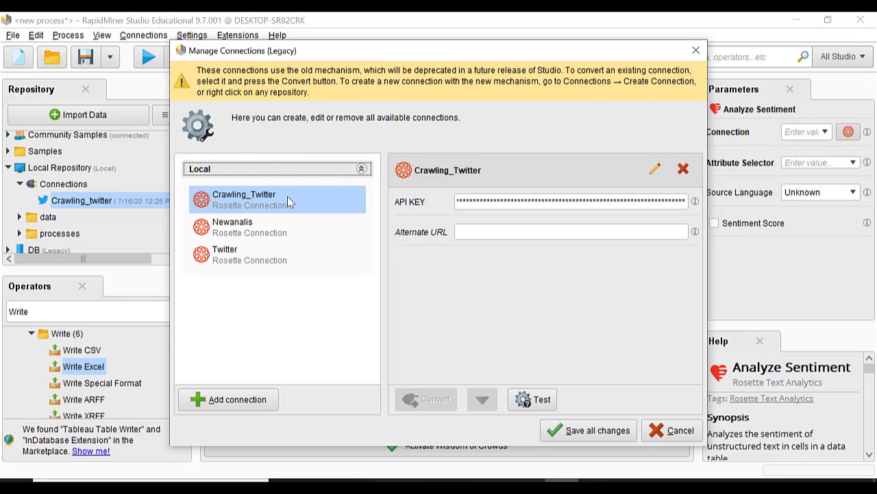
{"action": "left_click", "coordinate": [251, 397]}
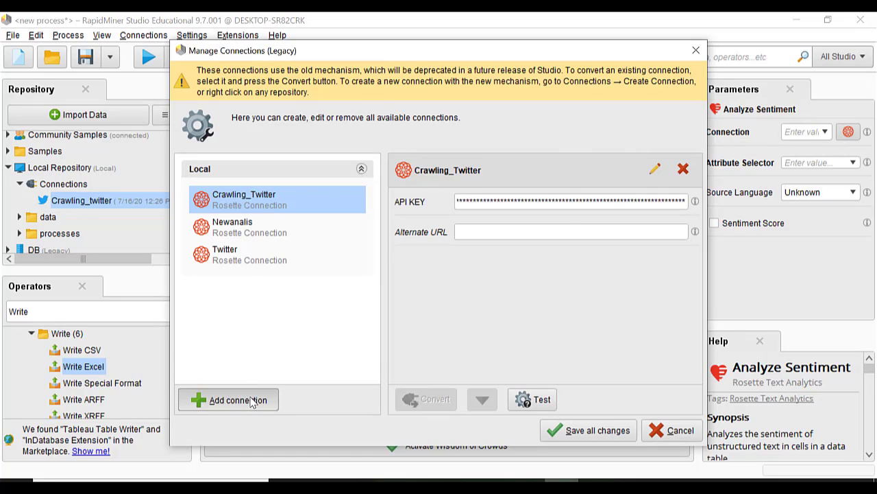
{"action": "double_click", "coordinate": [478, 144]}
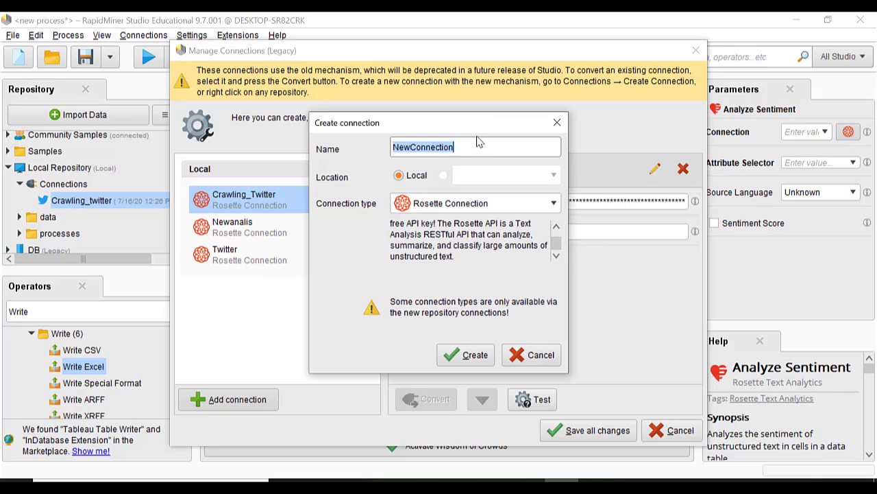
{"action": "key", "text": "BackSpace"}
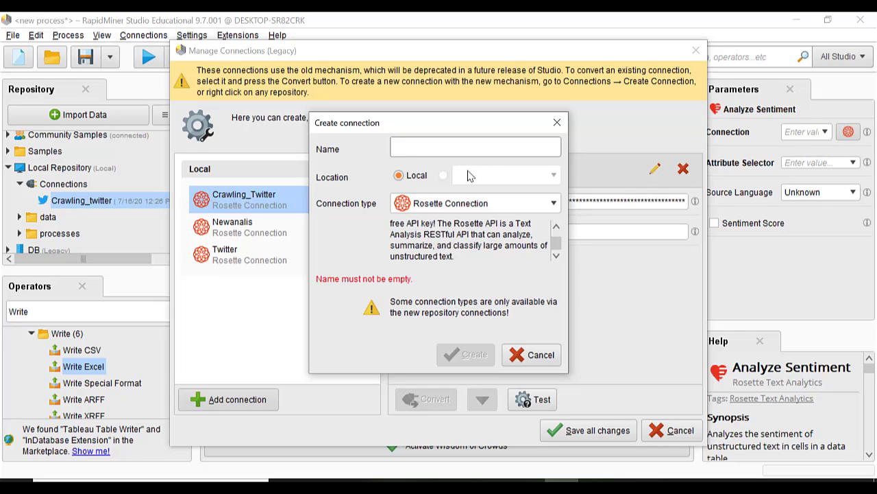
{"action": "type", "text": "New_Twitter"}
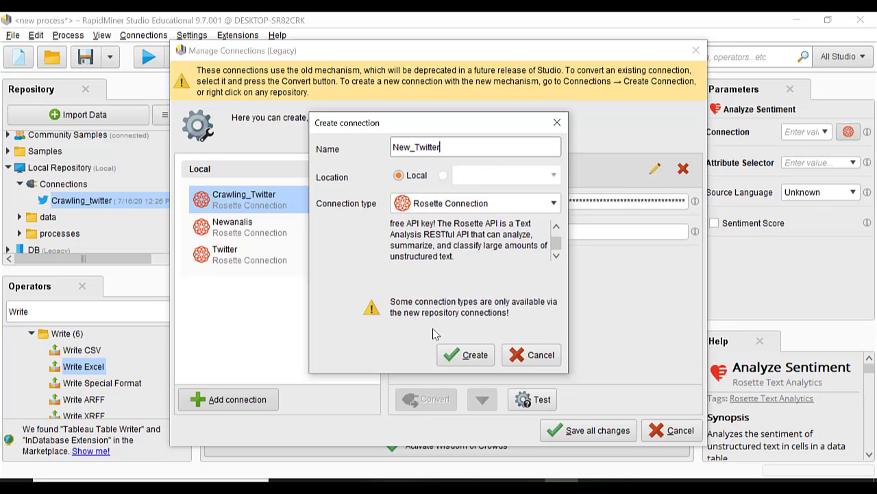
{"action": "left_click", "coordinate": [461, 362]}
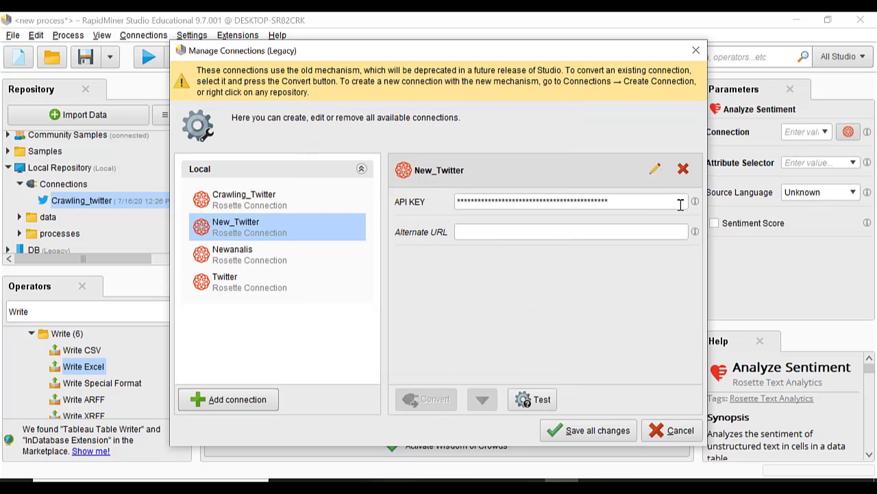
Select and copy the Rosette user key from the developer site
{"action": "mouse_move", "coordinate": [695, 204]}
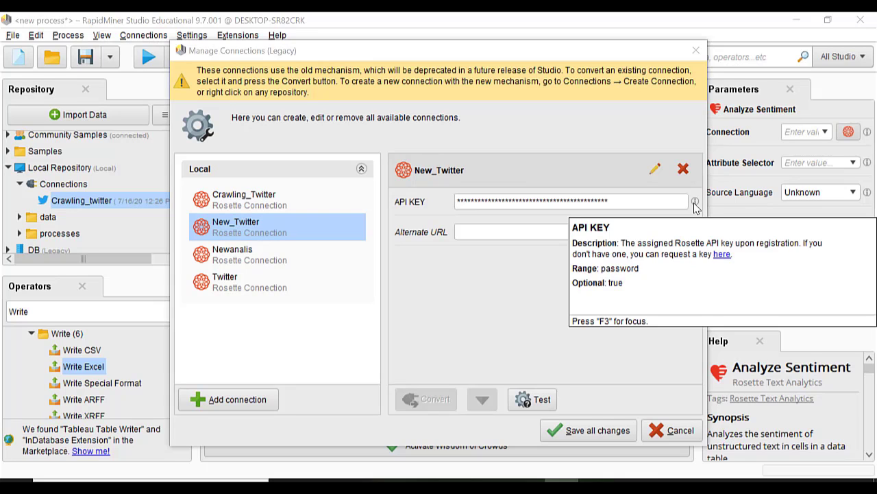
{"action": "key", "text": "F3"}
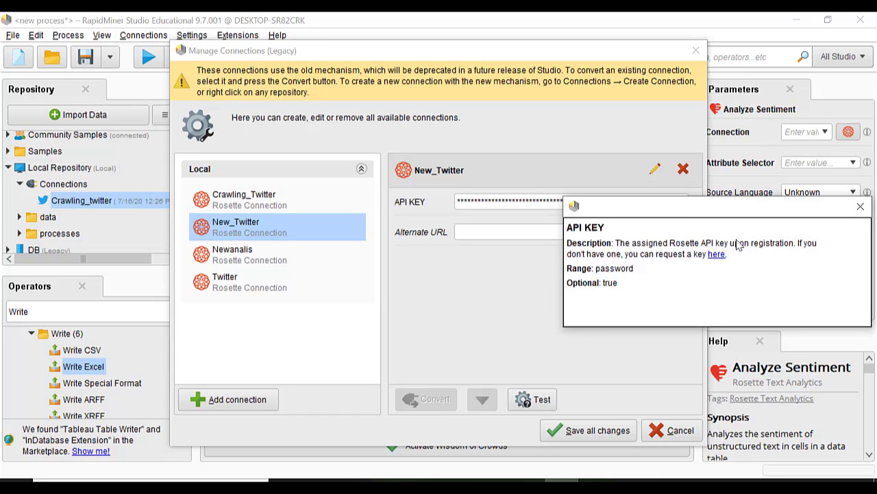
{"action": "left_click", "coordinate": [717, 254]}
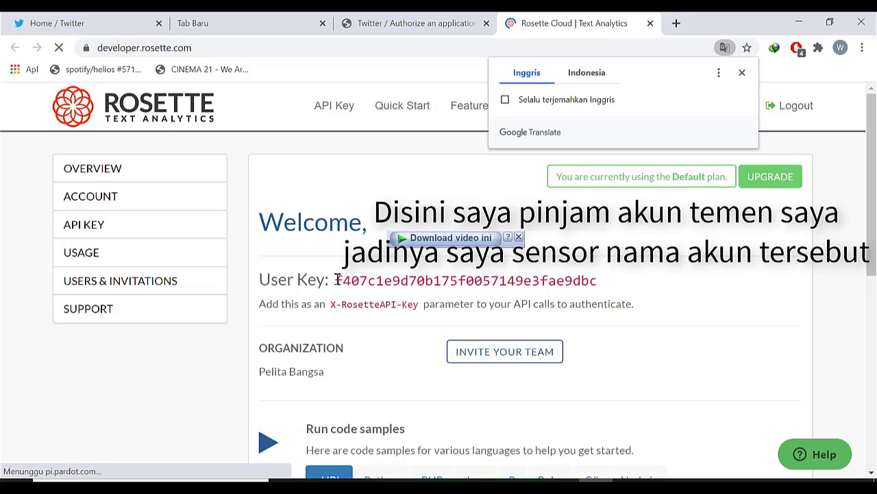
{"action": "left_click_drag", "start_coordinate": [339, 282], "coordinate": [610, 286]}
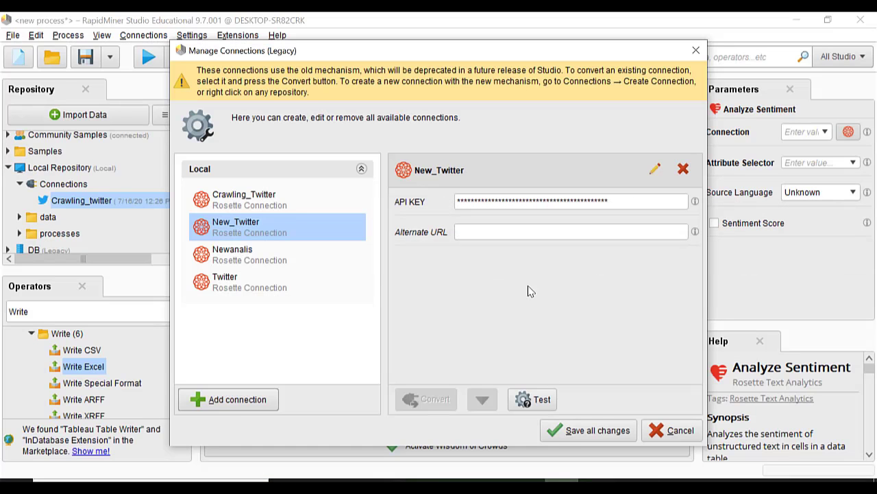
Paste the copied Rosette key as New_Twitter's API key, test it, and save
{"action": "left_click", "coordinate": [561, 198]}
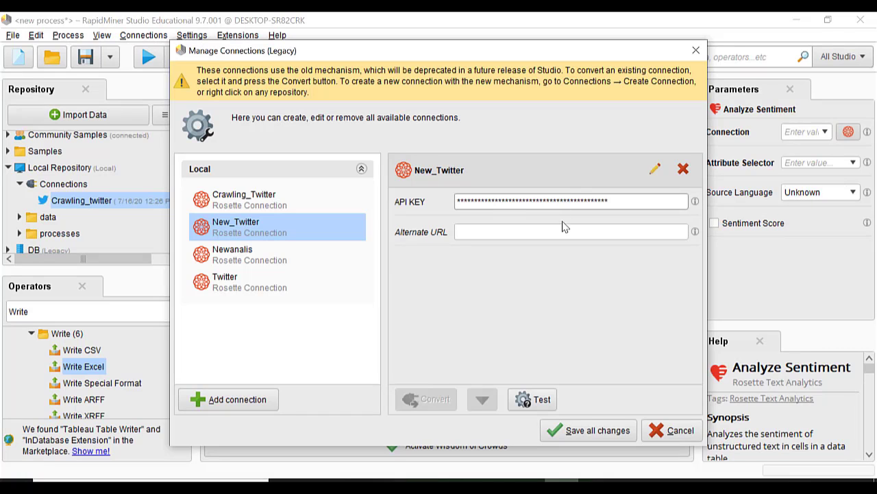
{"action": "key", "text": "ctrl+a"}
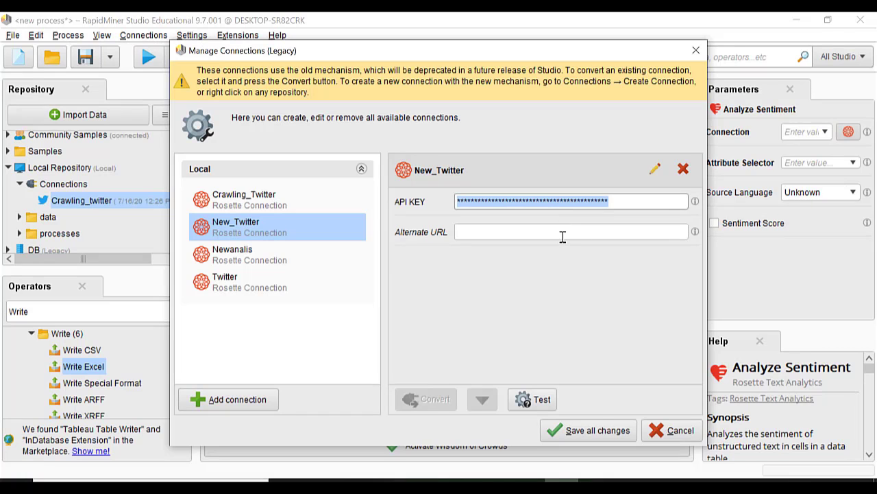
{"action": "key", "text": "ctrl+v"}
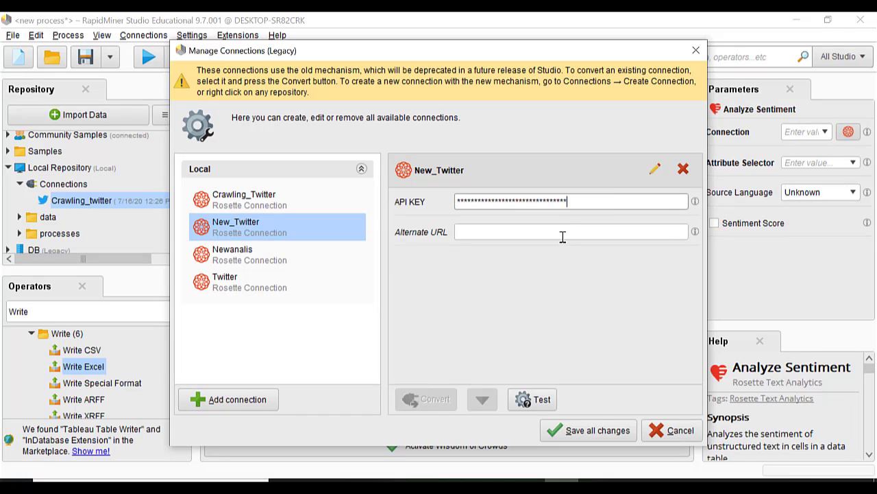
{"action": "left_click", "coordinate": [542, 401]}
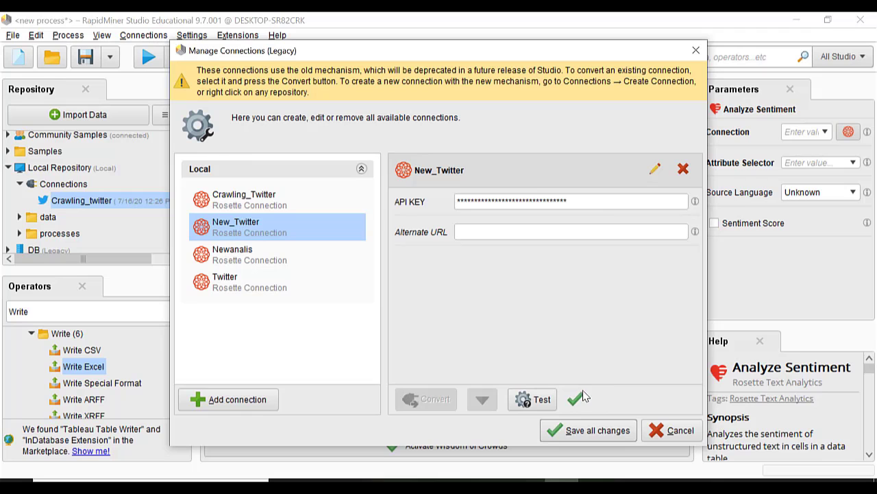
{"action": "left_click", "coordinate": [598, 432]}
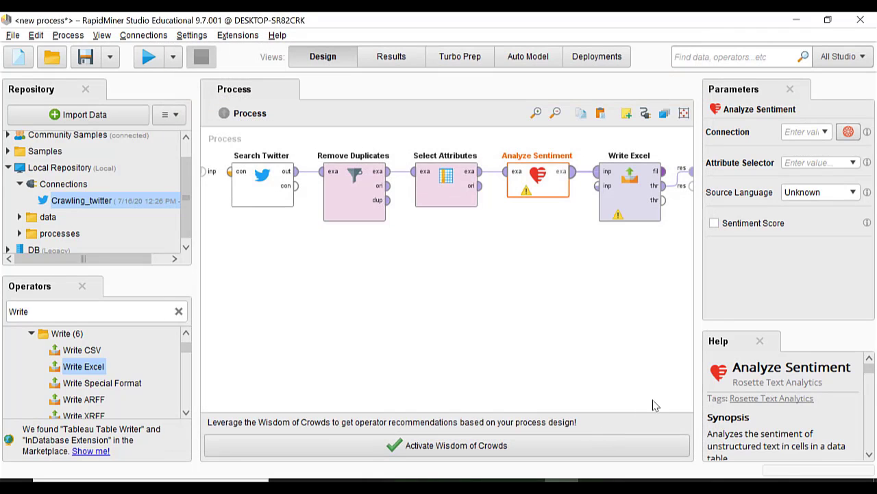
Set Analyze Sentiment to connection New_Twitter, attribute Text, and source language English
{"action": "left_click", "coordinate": [826, 133]}
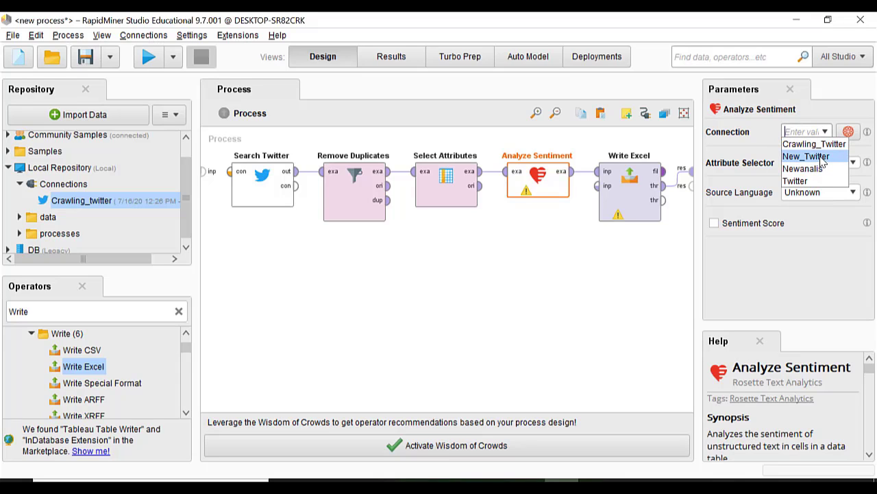
{"action": "left_click", "coordinate": [816, 157]}
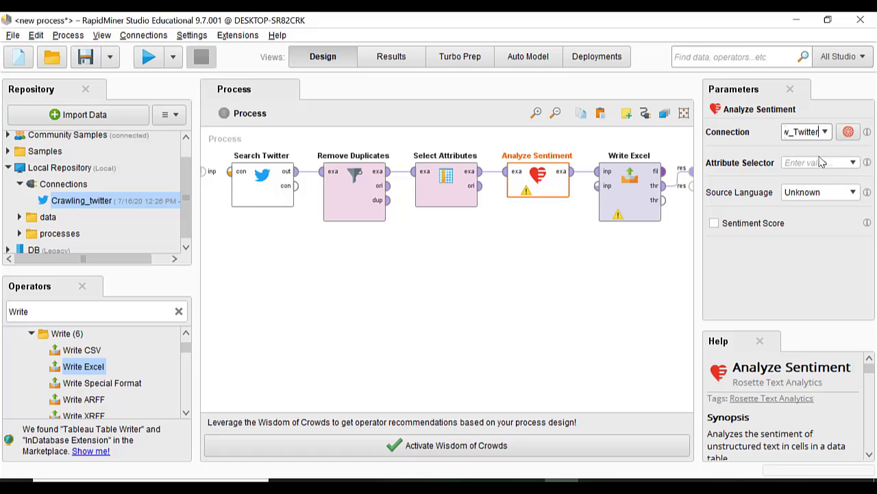
{"action": "left_click", "coordinate": [853, 162]}
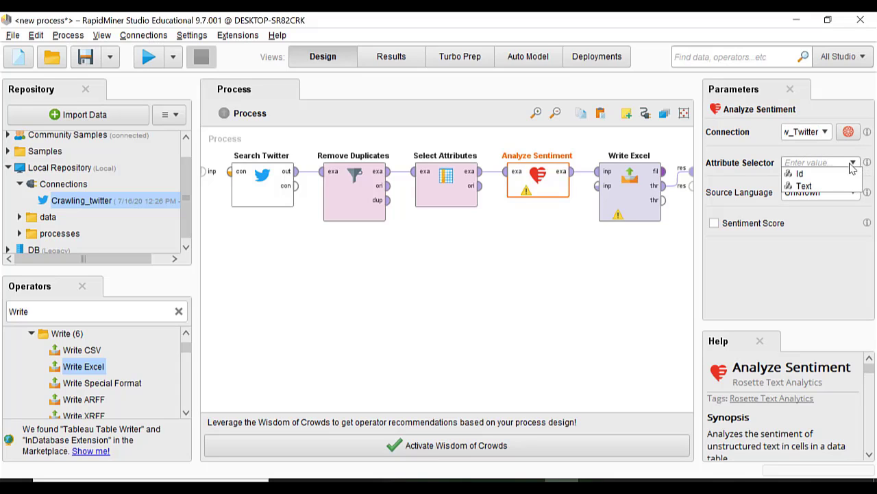
{"action": "left_click", "coordinate": [848, 187]}
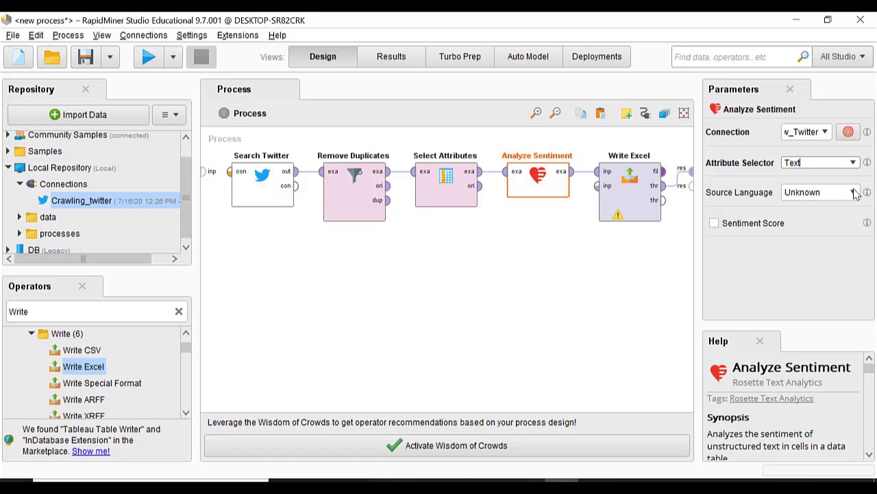
{"action": "left_click", "coordinate": [854, 193]}
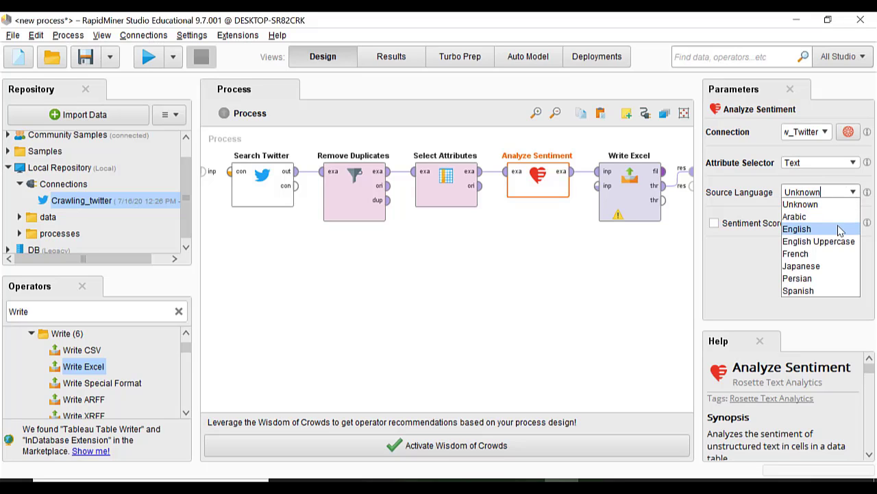
{"action": "left_click", "coordinate": [840, 232]}
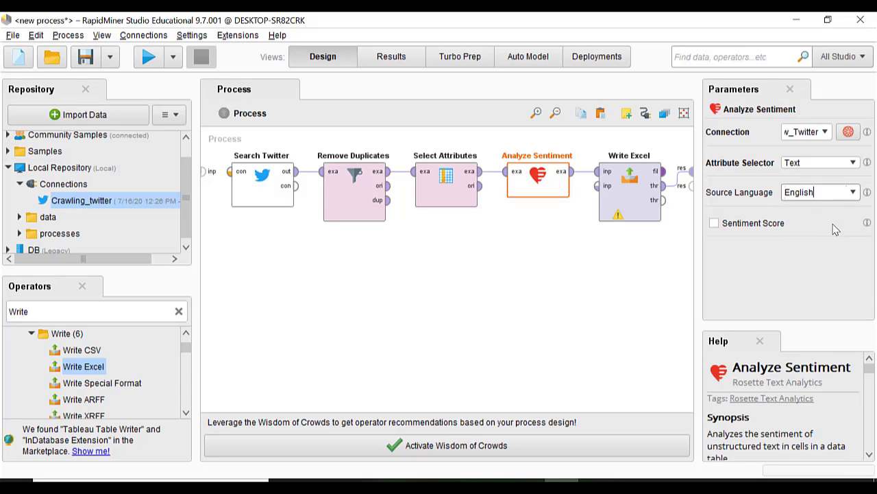
{"action": "left_click", "coordinate": [632, 199]}
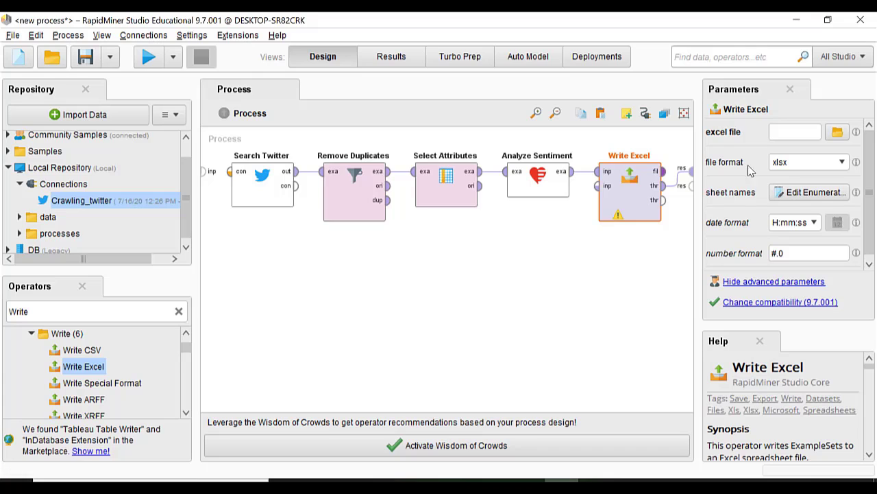
Delete the old output workbook from Documents in Write Excel's file chooser
{"action": "left_click", "coordinate": [837, 132]}
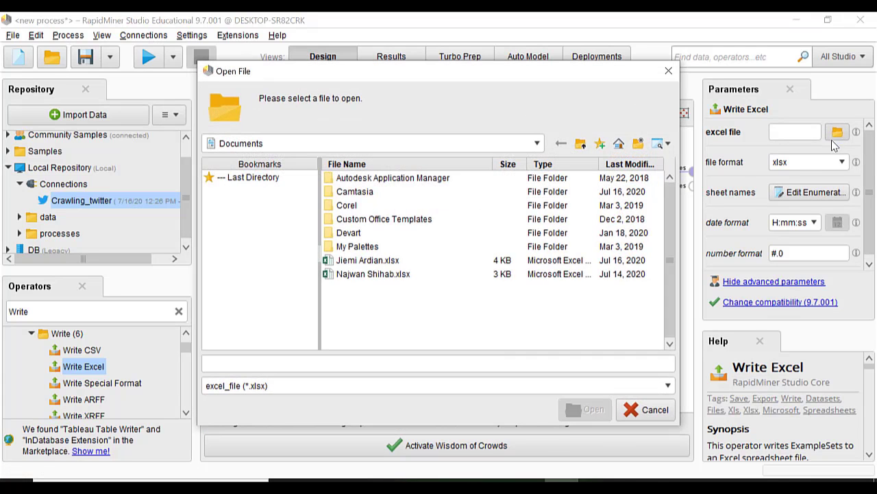
{"action": "left_click", "coordinate": [442, 365]}
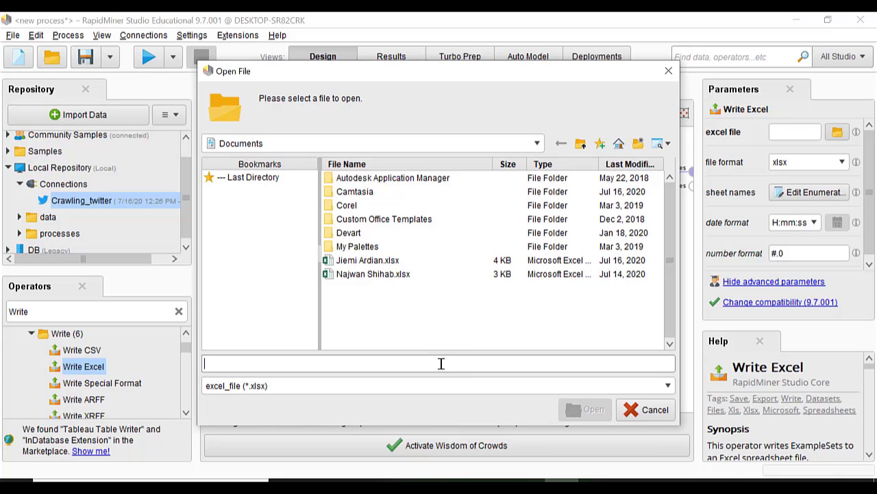
{"action": "right_click", "coordinate": [402, 266]}
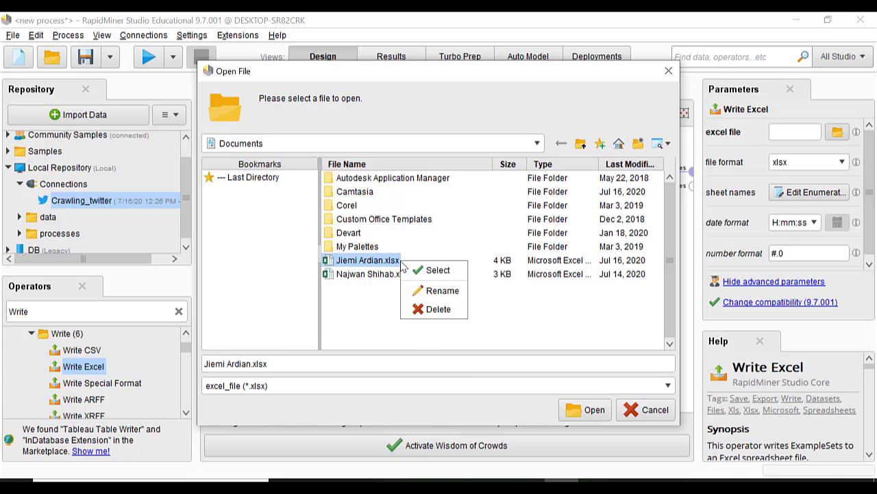
{"action": "left_click", "coordinate": [425, 310]}
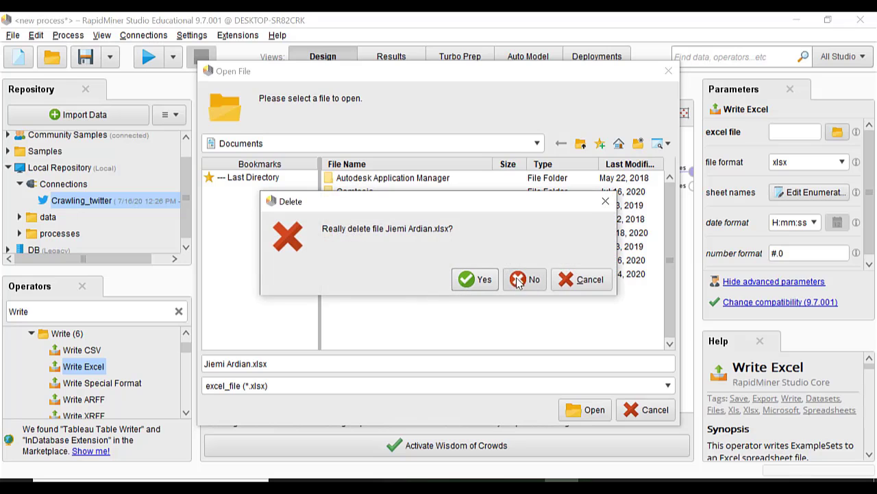
{"action": "left_click", "coordinate": [484, 285]}
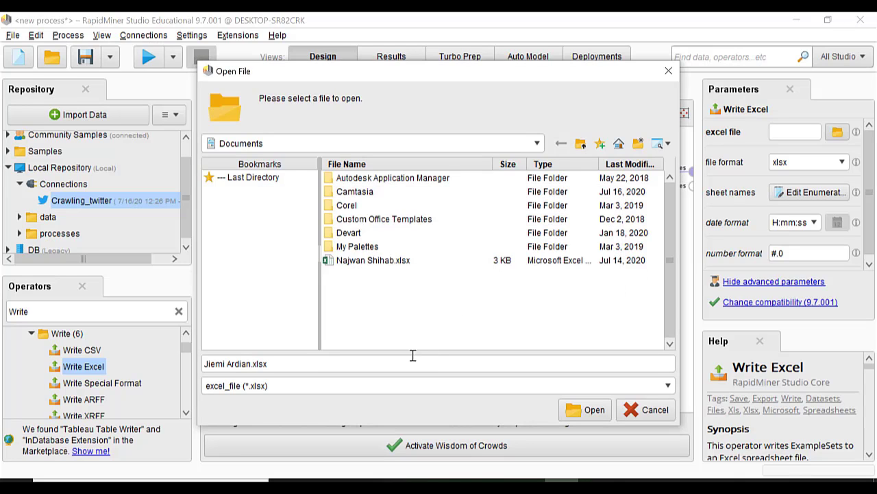
Enter a fresh .xlsx file name and accept it as Write Excel's output
{"action": "left_click", "coordinate": [414, 358]}
{"action": "triple_click", "coordinate": [415, 360]}
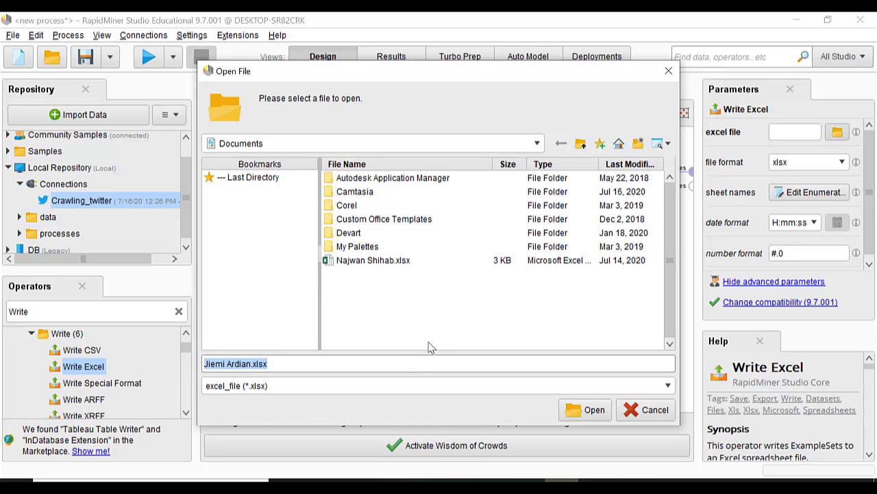
{"action": "key", "text": "BackSpace"}
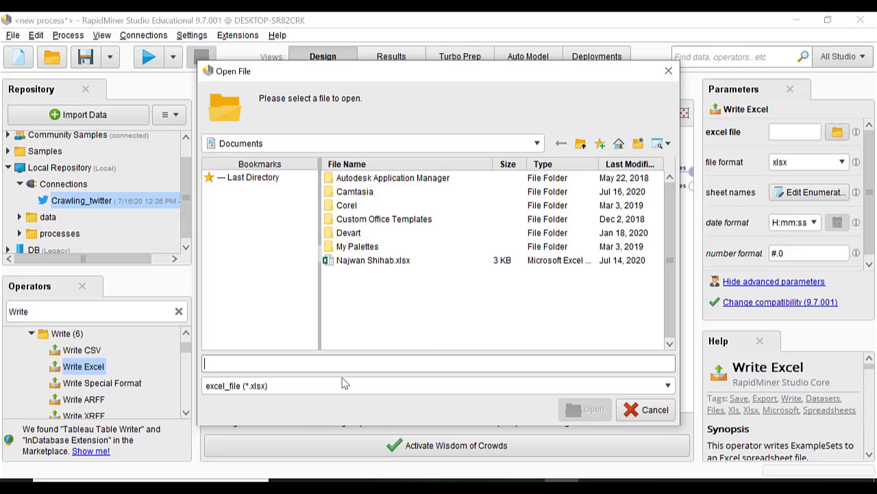
{"action": "type", "text": "Jiemi Ardian"}
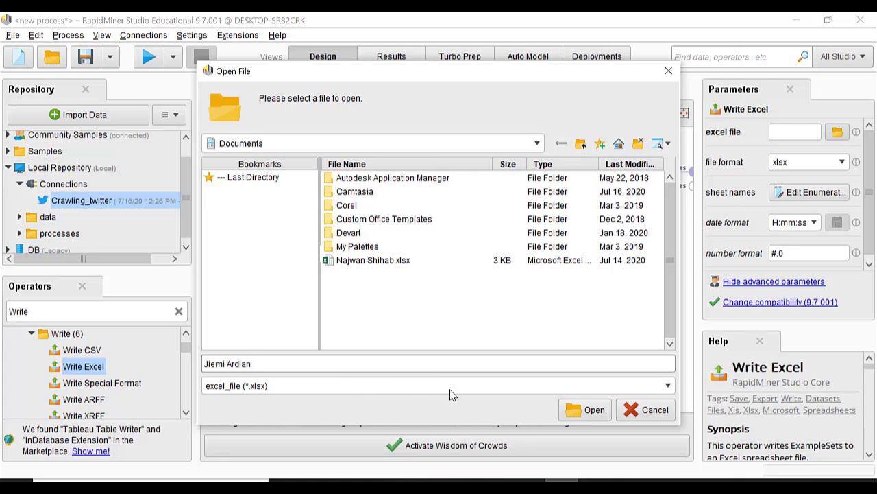
{"action": "left_click", "coordinate": [588, 414]}
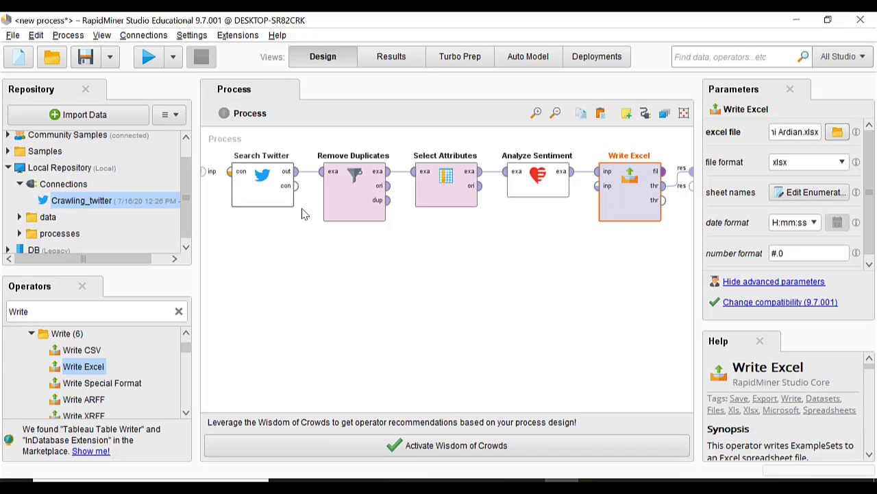
Run the process, review the 13 tweets labelled neu, neg or pos, and return to Design
{"action": "left_click", "coordinate": [150, 62]}
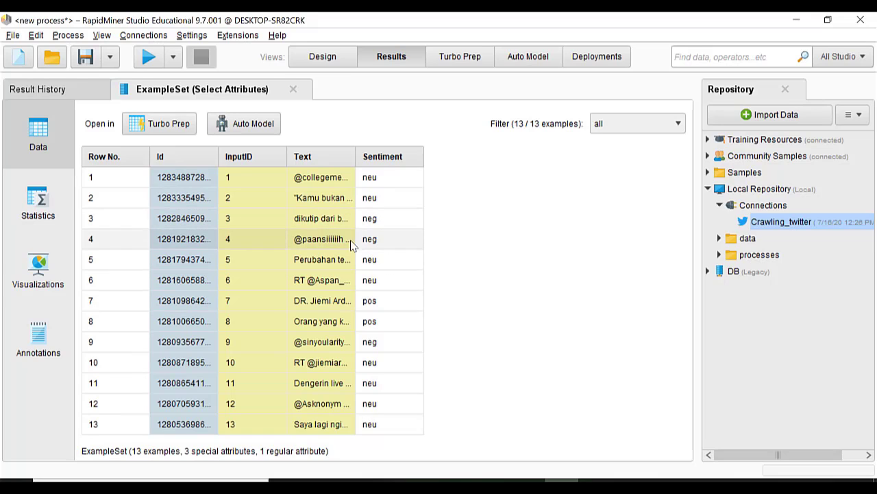
{"action": "left_click", "coordinate": [326, 60]}
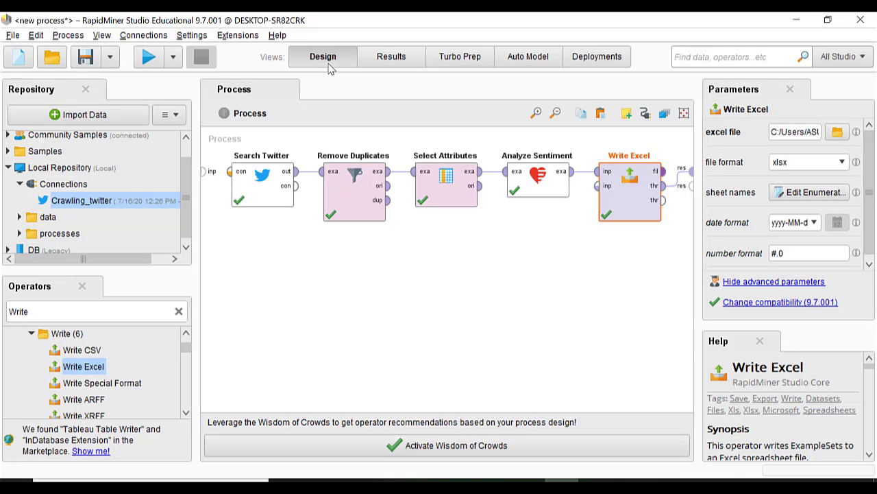
Begin importing the saved sentiment workbook from this computer into the repository
{"action": "left_click", "coordinate": [122, 115]}
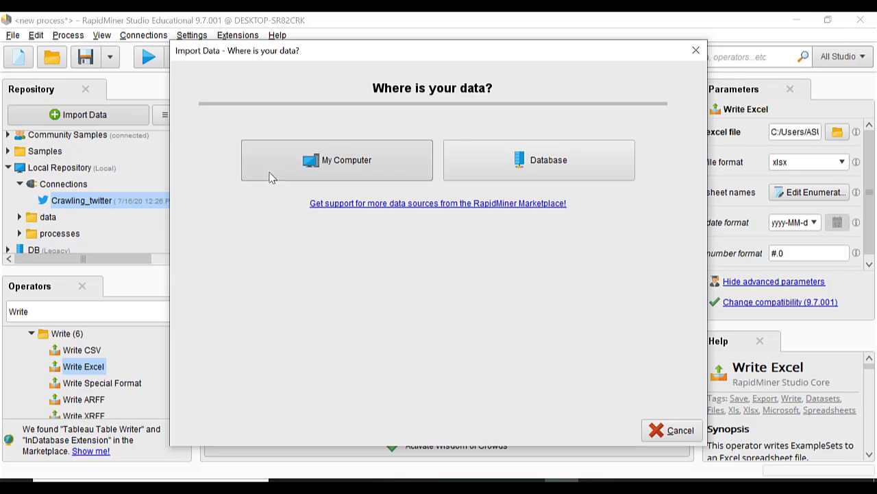
{"action": "left_click", "coordinate": [299, 168]}
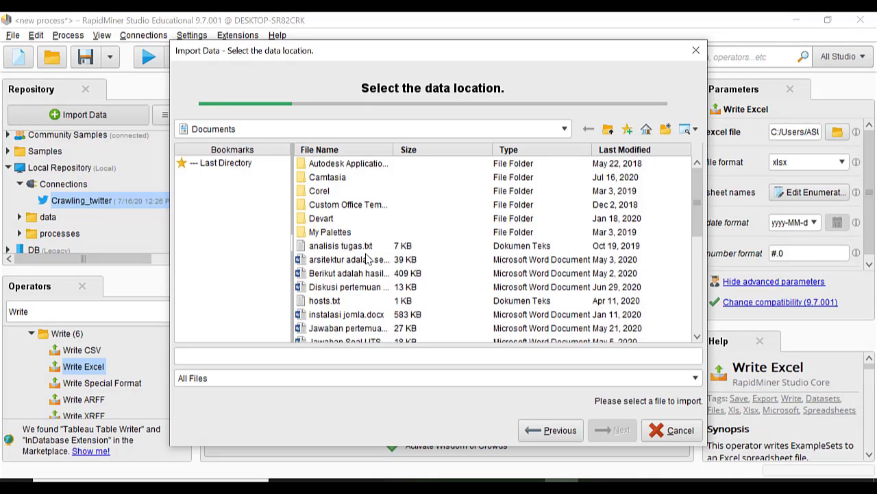
{"action": "scroll", "coordinate": [364, 256], "scroll_direction": "down", "scroll_amount": 1}
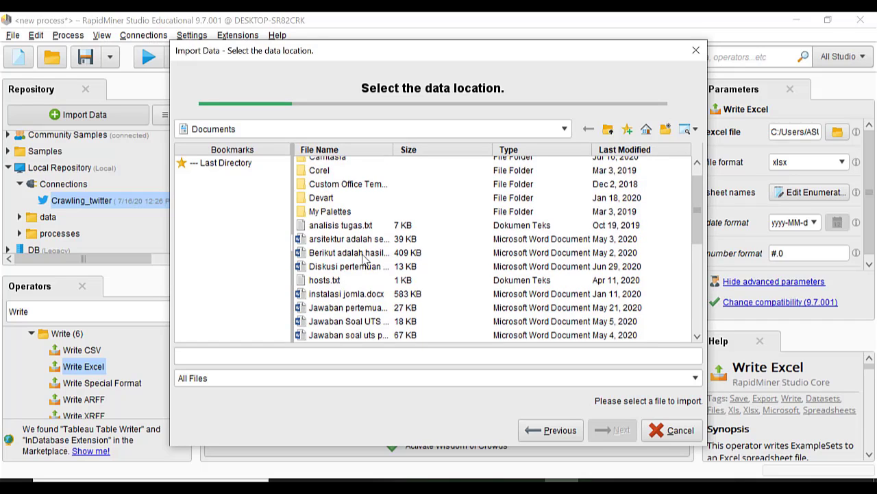
{"action": "scroll", "coordinate": [363, 257], "scroll_direction": "down", "scroll_amount": 5}
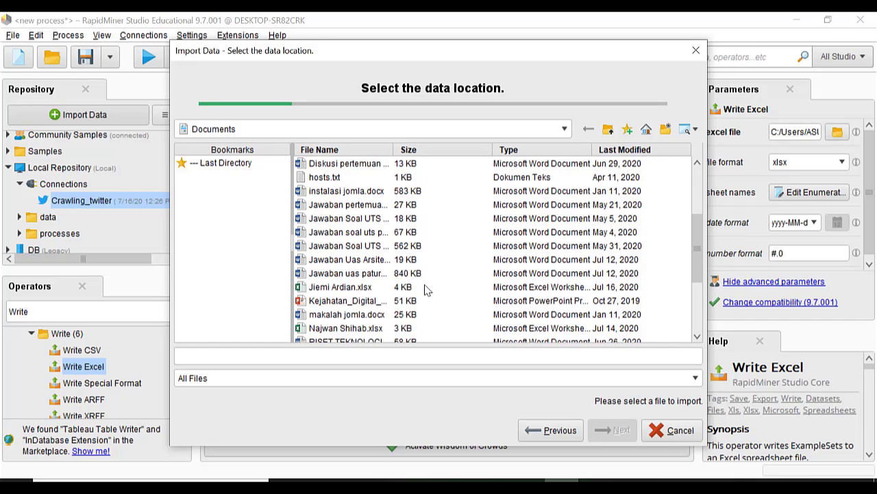
{"action": "left_click", "coordinate": [335, 288]}
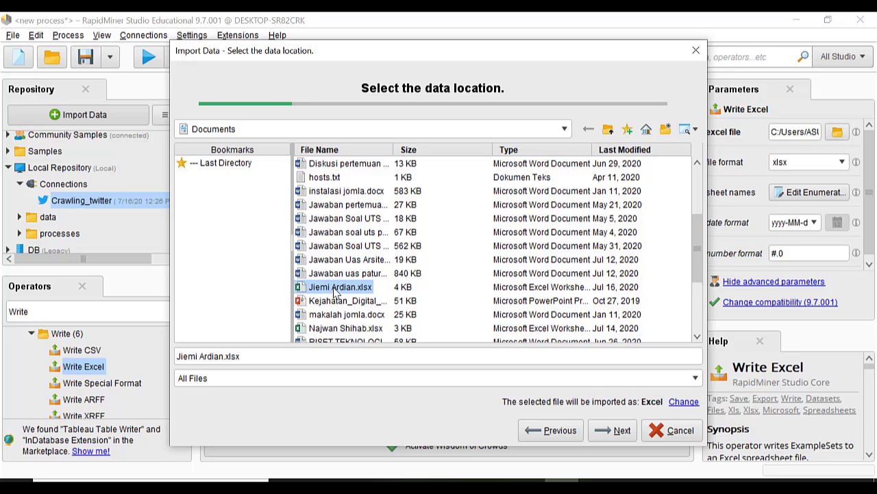
{"action": "left_click", "coordinate": [620, 432]}
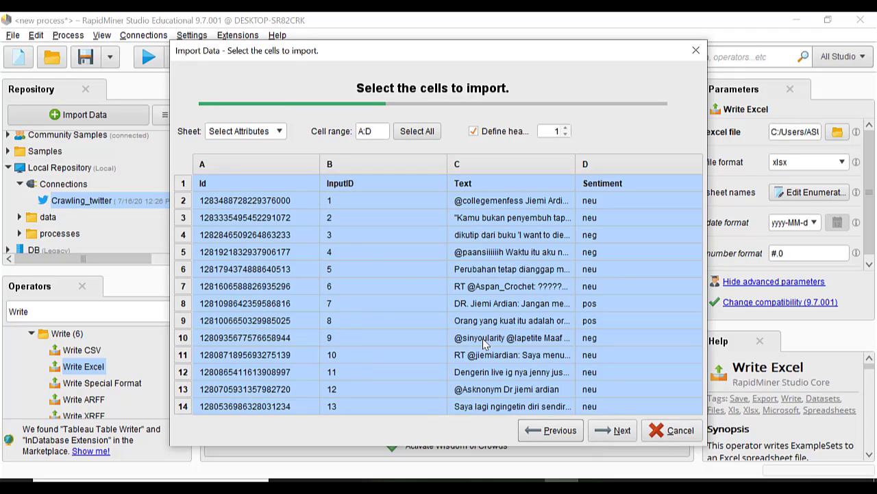
{"action": "left_click", "coordinate": [609, 432]}
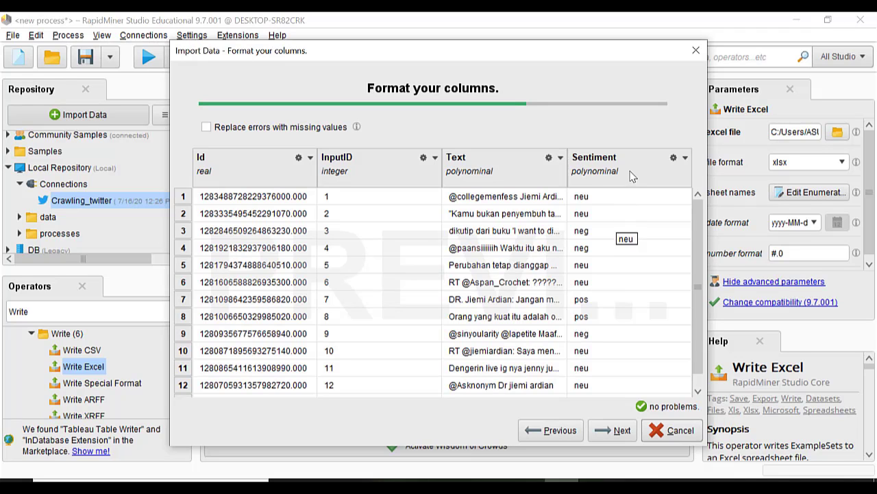
Give the Sentiment column the label role and exclude the InputID column
{"action": "left_click", "coordinate": [686, 158]}
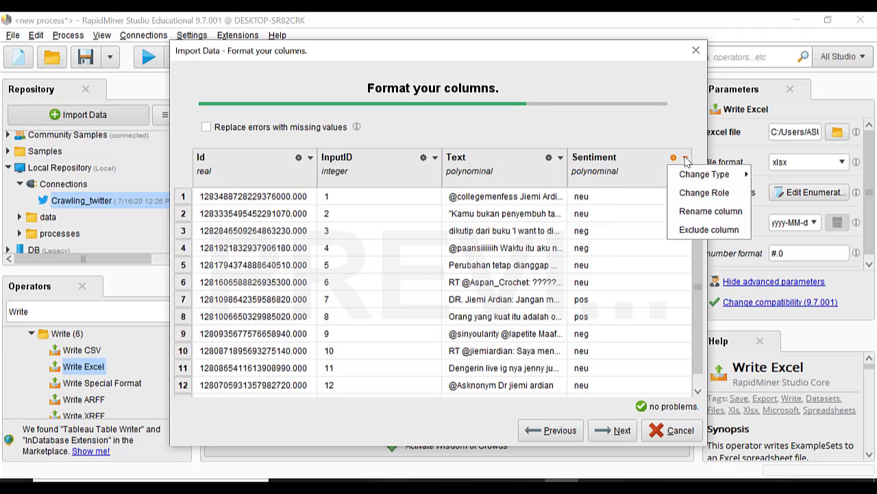
{"action": "left_click", "coordinate": [686, 192]}
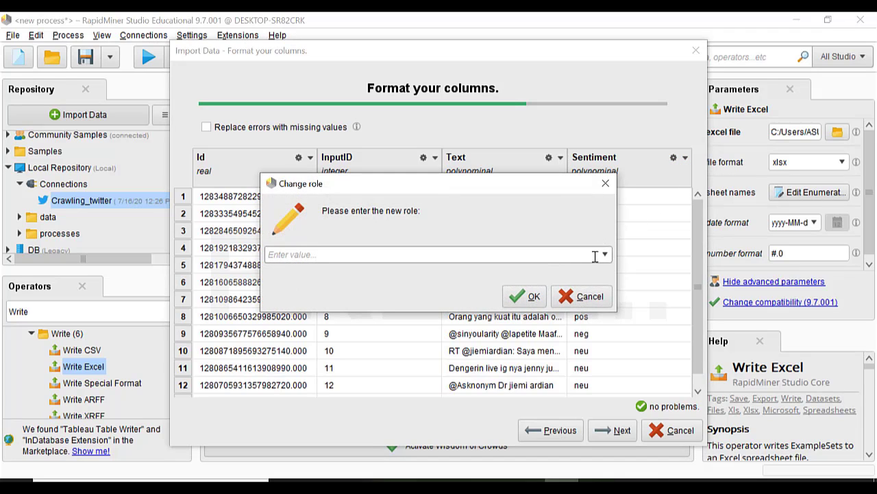
{"action": "left_click", "coordinate": [606, 255]}
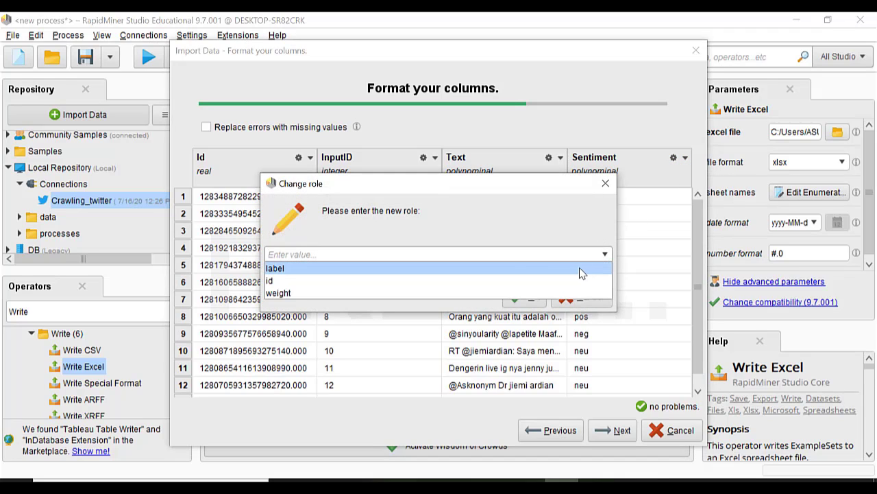
{"action": "left_click", "coordinate": [480, 272]}
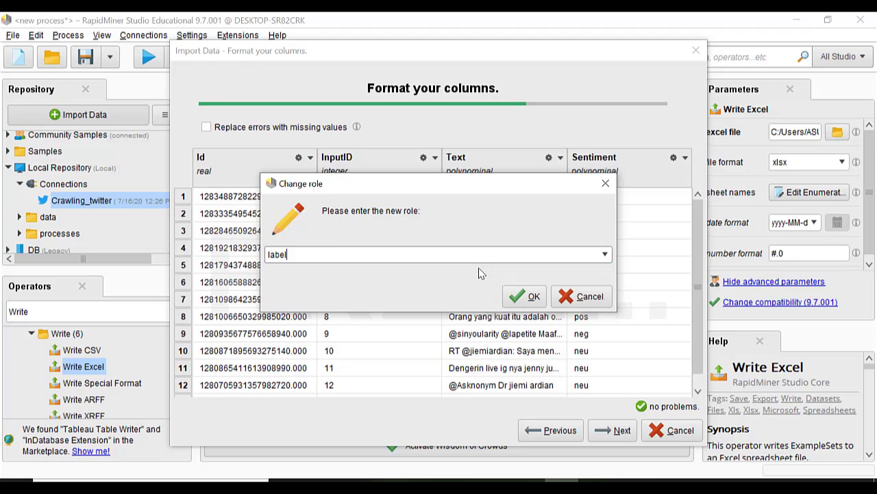
{"action": "left_click", "coordinate": [530, 297]}
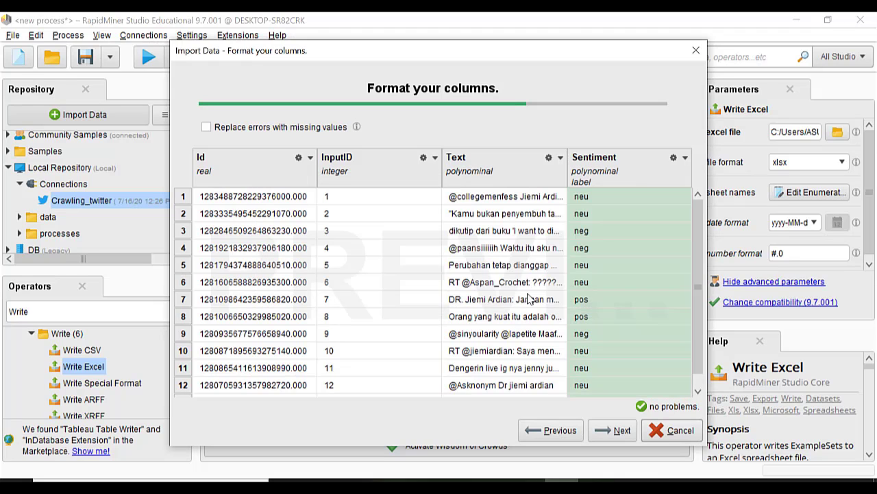
{"action": "left_click", "coordinate": [434, 159]}
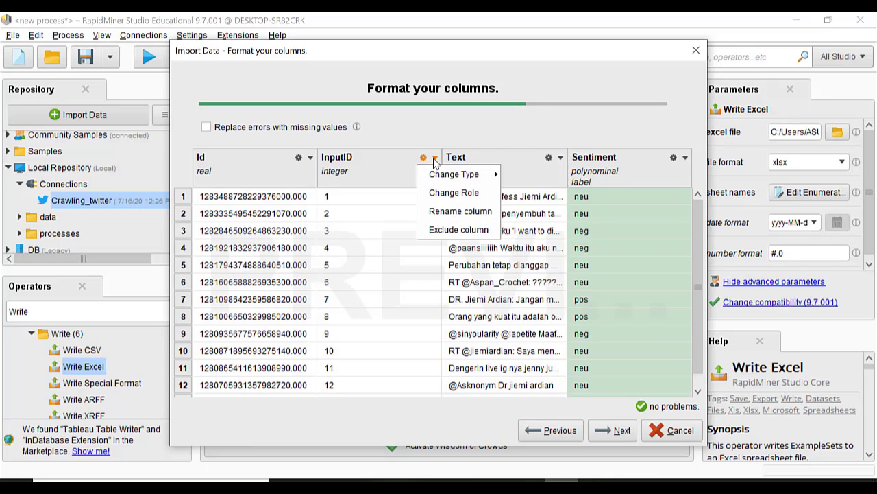
{"action": "left_click", "coordinate": [449, 230]}
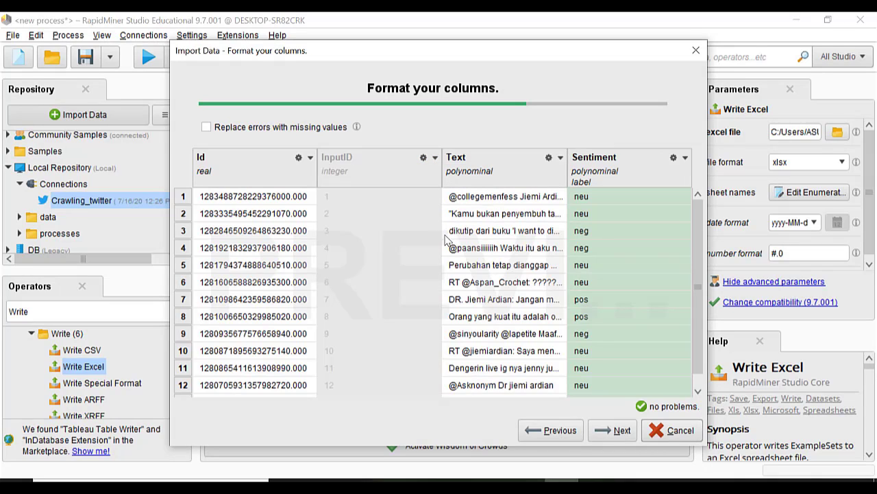
Store the imported tweets in the Local Repository data folder and finish
{"action": "left_click", "coordinate": [612, 433]}
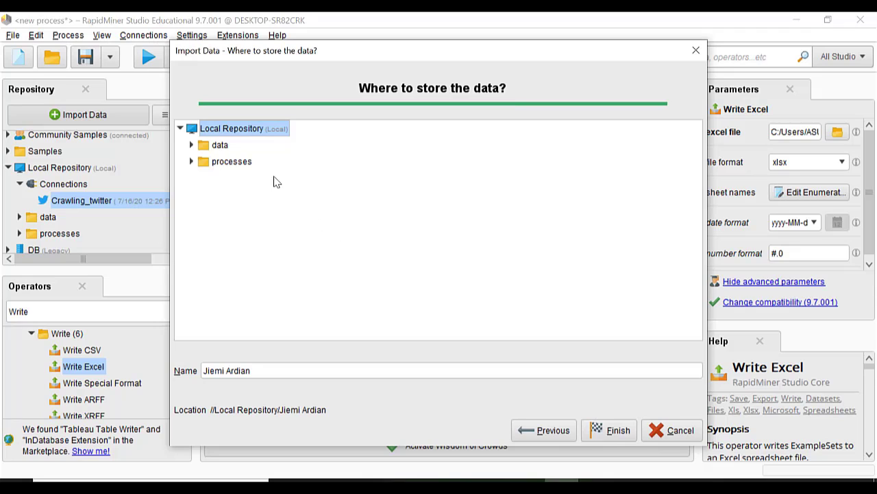
{"action": "left_click", "coordinate": [219, 146]}
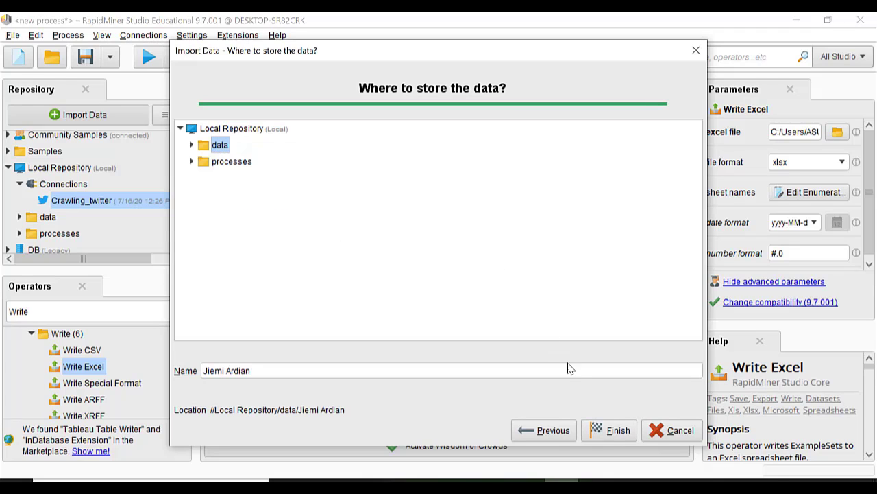
{"action": "left_click", "coordinate": [615, 431]}
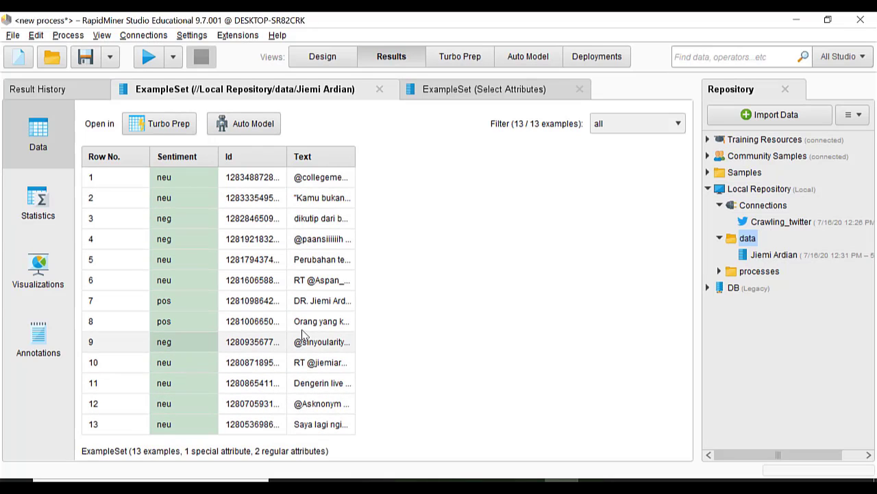
Return to Design view after reviewing the 13-example sentiment ExampleSet
{"action": "left_click", "coordinate": [320, 58]}
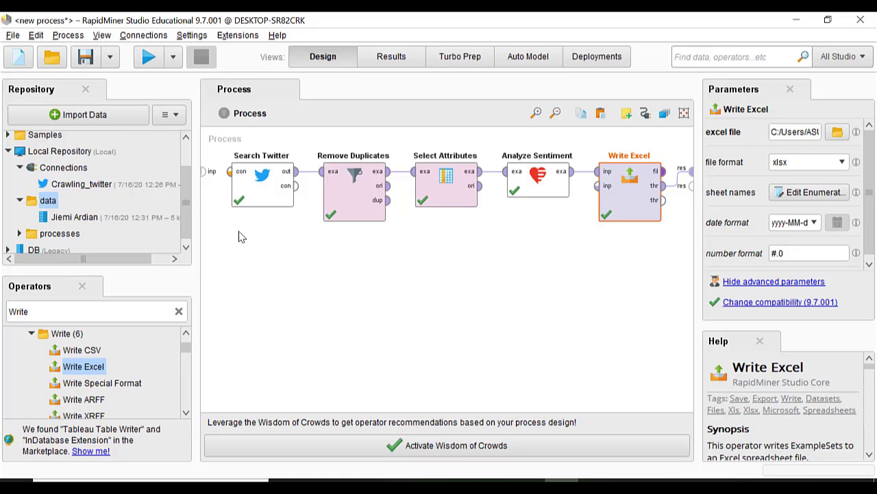
Disable Remove Duplicates, Select Attributes, Analyze Sentiment, Search Twitter and Write Excel
{"action": "left_click_drag", "start_coordinate": [239, 233], "coordinate": [657, 146]}
{"action": "right_click", "coordinate": [357, 184]}
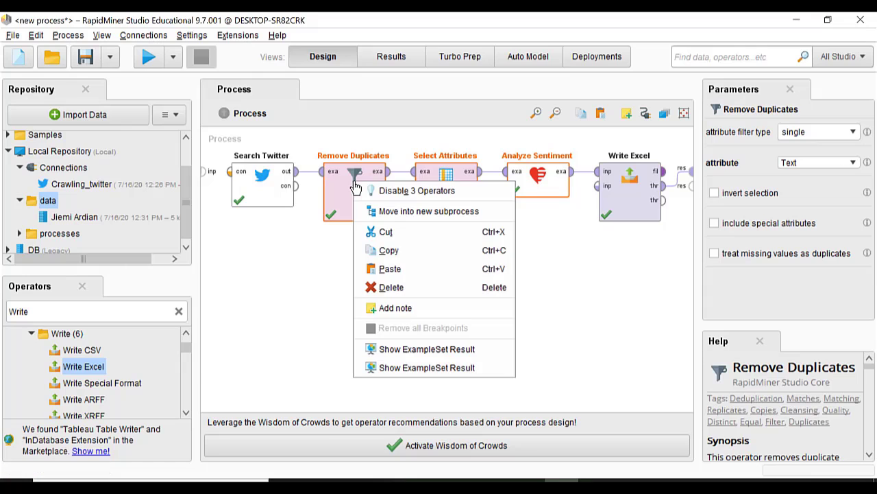
{"action": "left_click", "coordinate": [373, 191]}
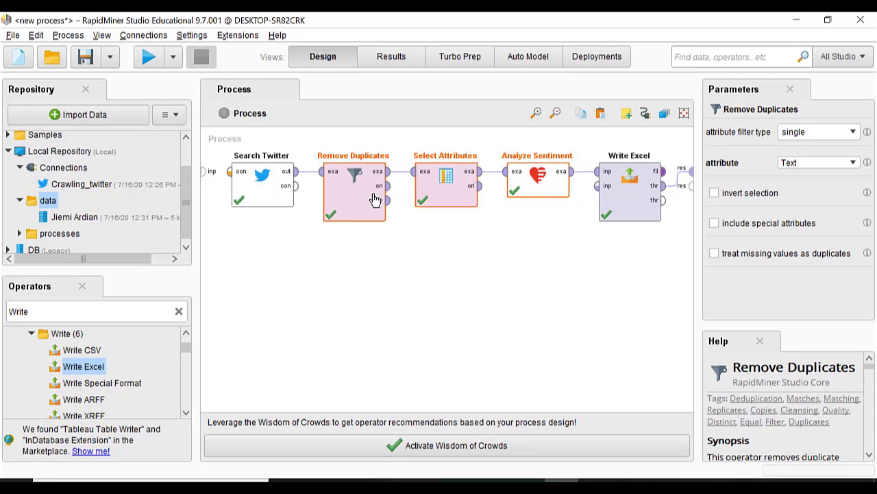
{"action": "left_click", "coordinate": [253, 234]}
{"action": "right_click", "coordinate": [279, 180]}
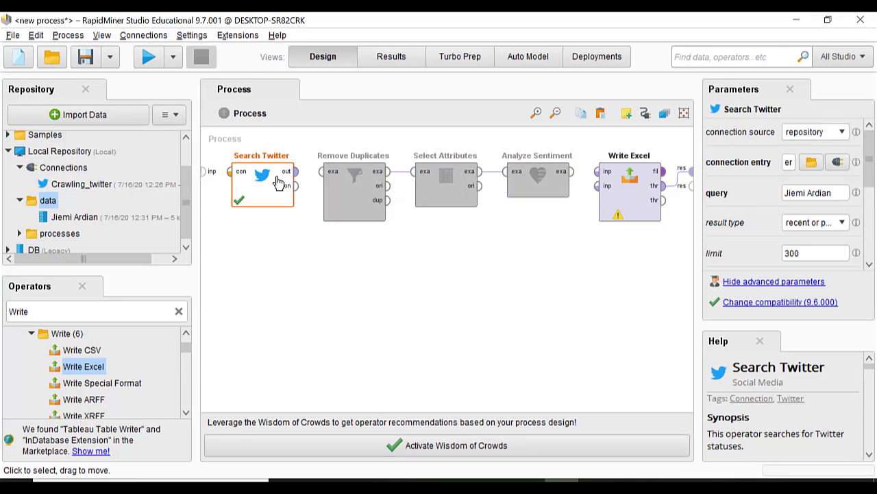
{"action": "left_click", "coordinate": [329, 204]}
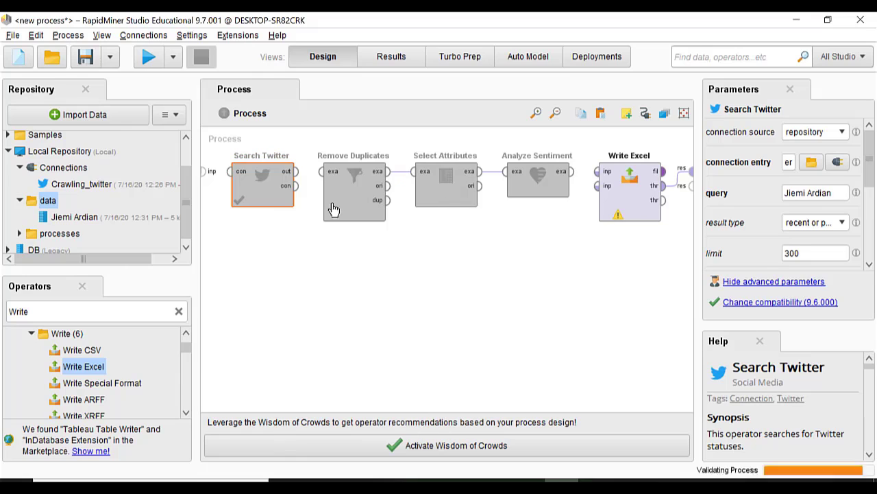
{"action": "right_click", "coordinate": [619, 204]}
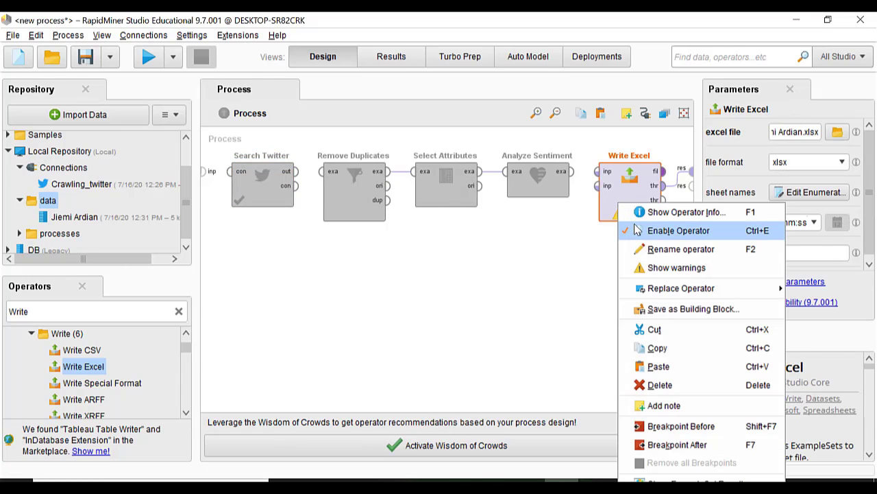
{"action": "left_click", "coordinate": [637, 230]}
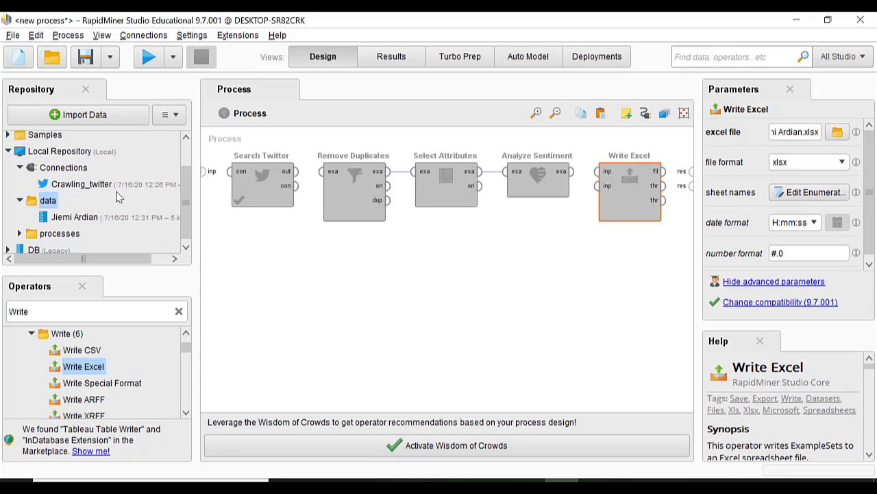
{"action": "scroll", "coordinate": [116, 197], "scroll_direction": "down", "scroll_amount": 1}
Retrieve the stored tweet dataset and connect it to a new Cross Validation operator
{"action": "left_click", "coordinate": [74, 212]}
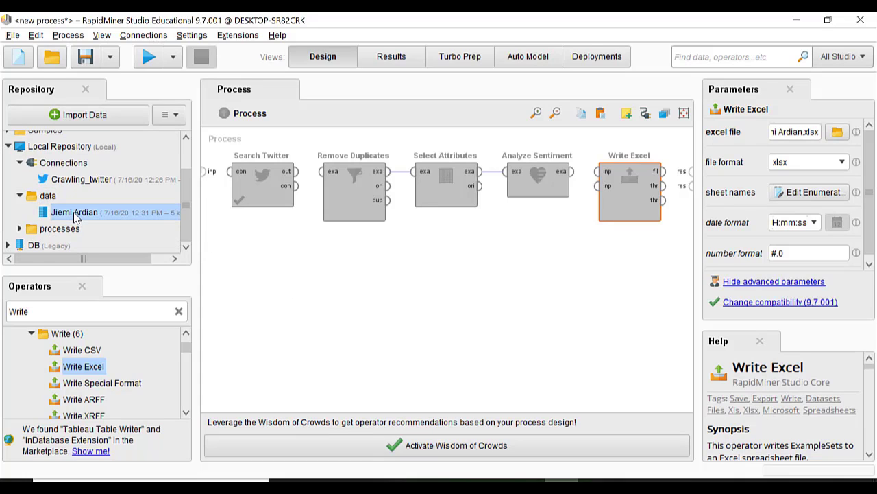
{"action": "left_click_drag", "start_coordinate": [74, 214], "coordinate": [272, 275]}
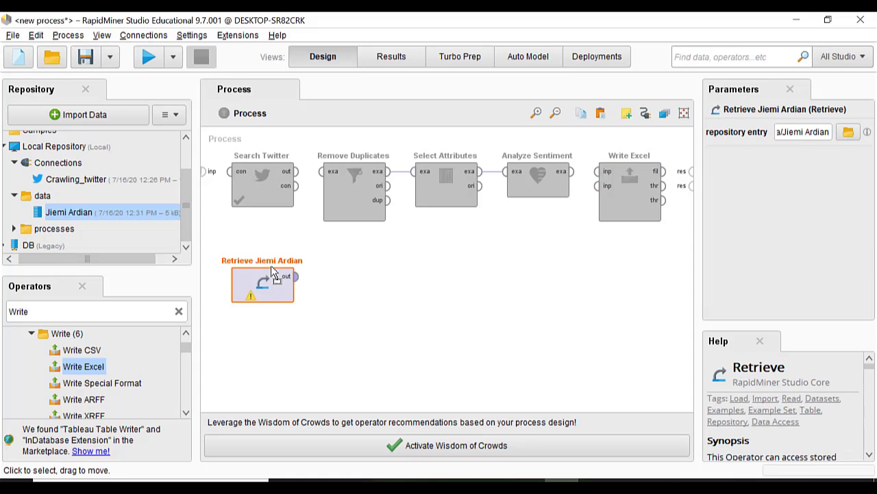
{"action": "left_click", "coordinate": [142, 311]}
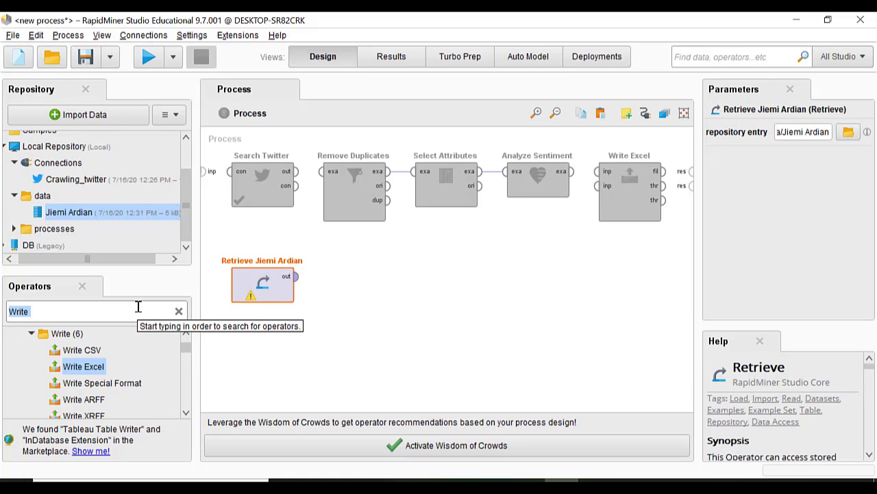
{"action": "type", "text": "cro"}
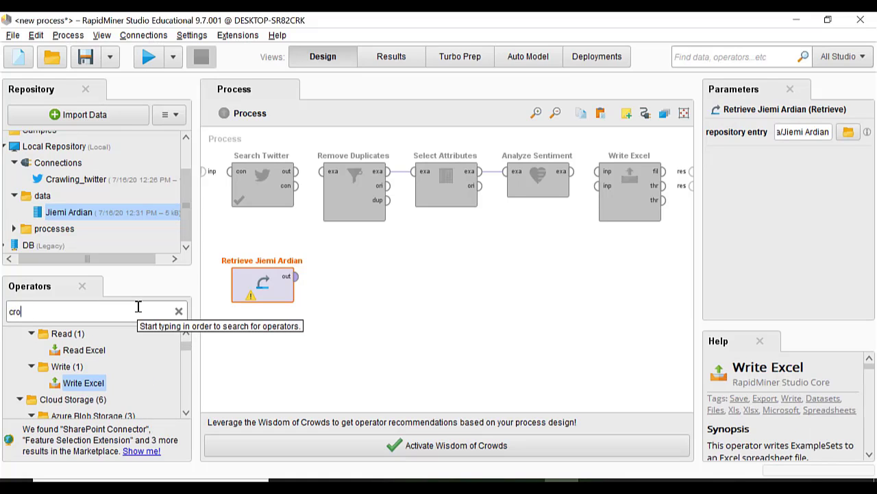
{"action": "type", "text": "s va"}
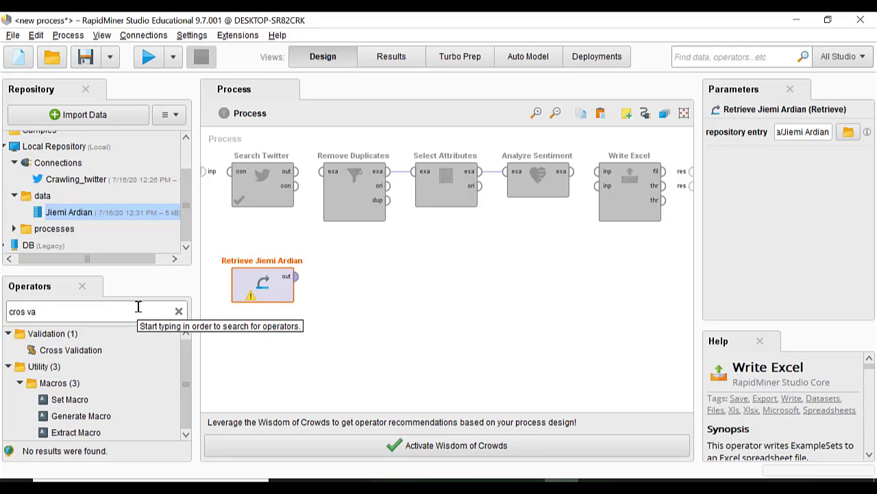
{"action": "type", "text": "lid"}
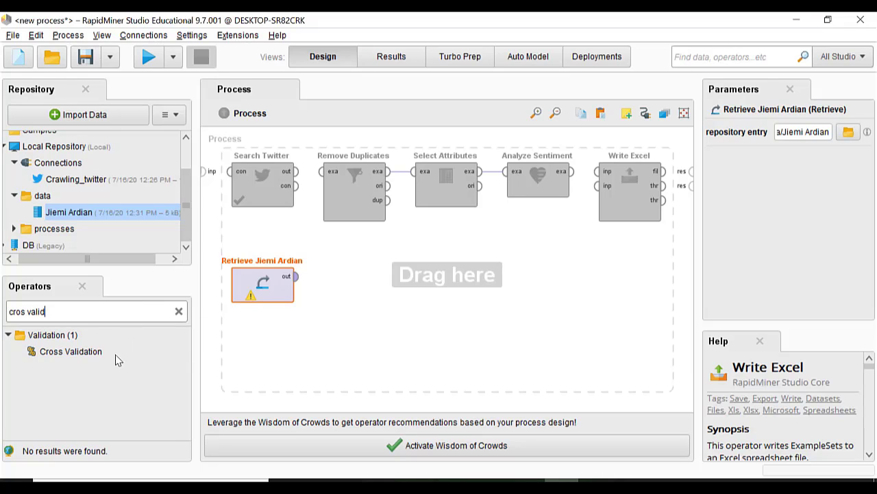
{"action": "left_click_drag", "start_coordinate": [64, 356], "coordinate": [362, 281]}
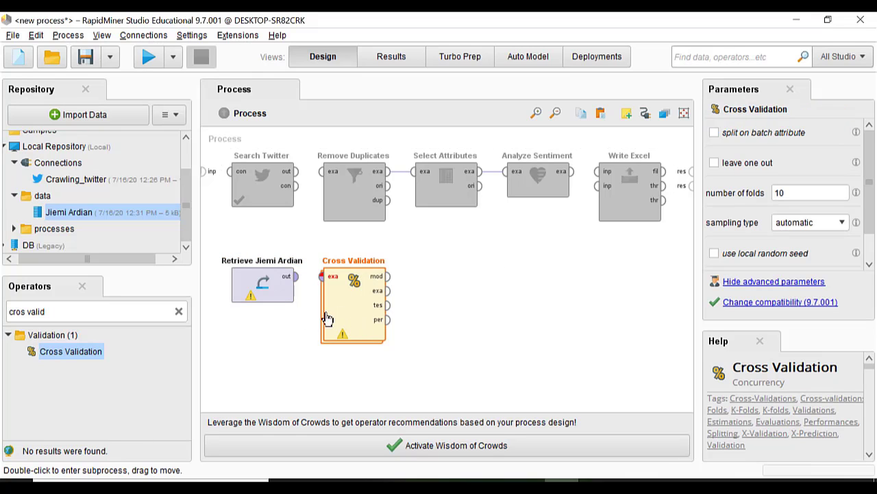
{"action": "left_click", "coordinate": [296, 277]}
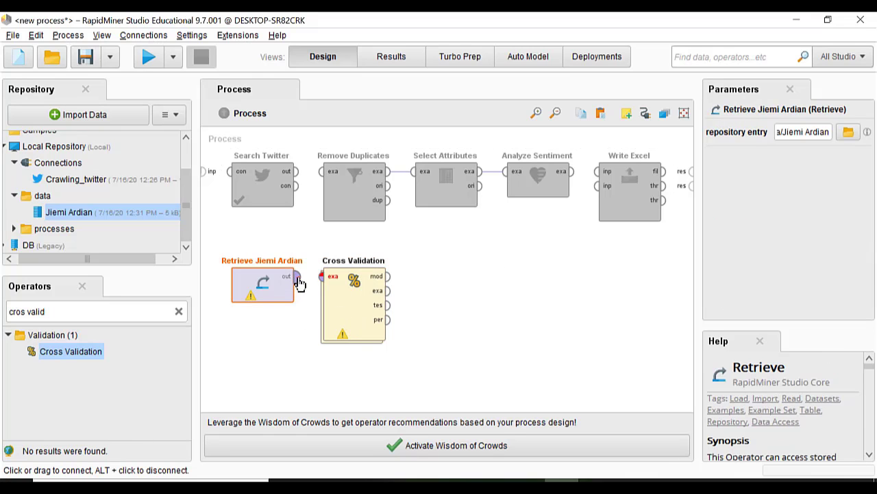
{"action": "left_click", "coordinate": [320, 279]}
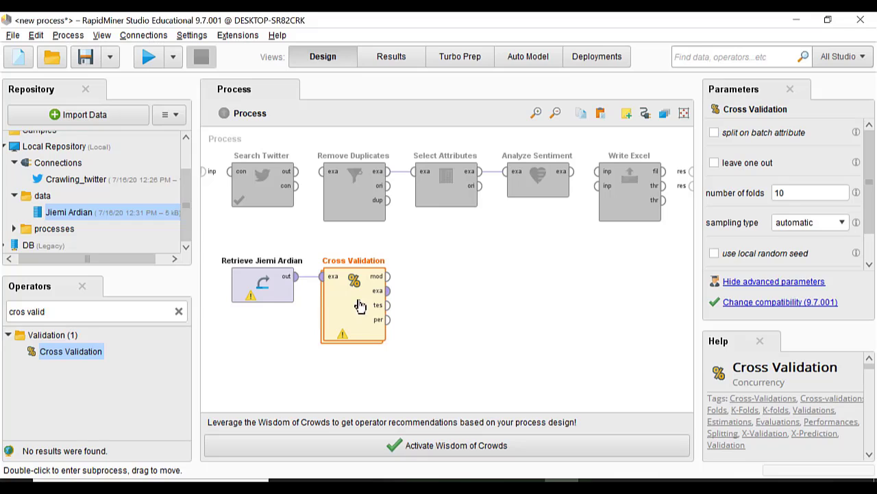
Open the Cross Validation subprocess and drop a Naive Bayes operator into its Training area
{"action": "double_click", "coordinate": [357, 308]}
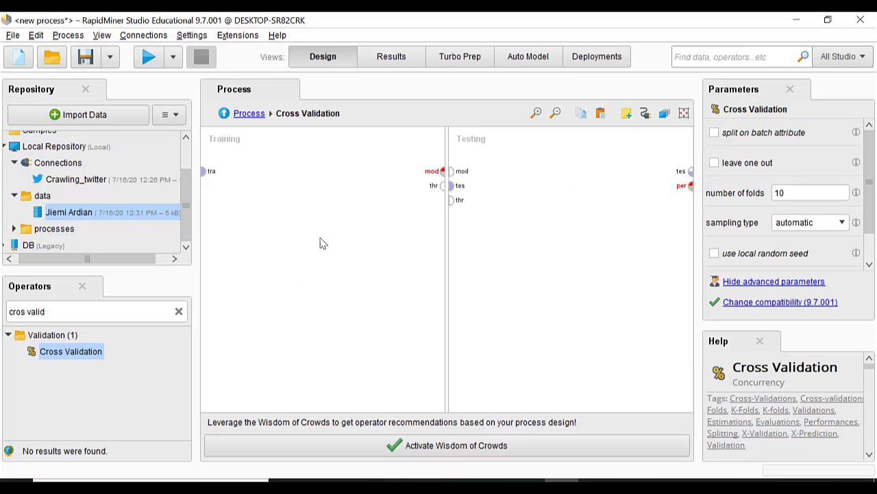
{"action": "left_click", "coordinate": [117, 312]}
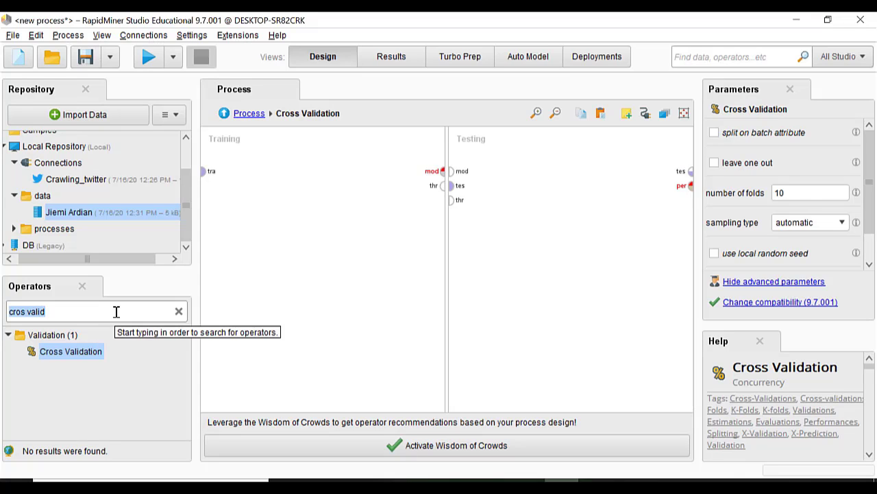
{"action": "type", "text": "N"}
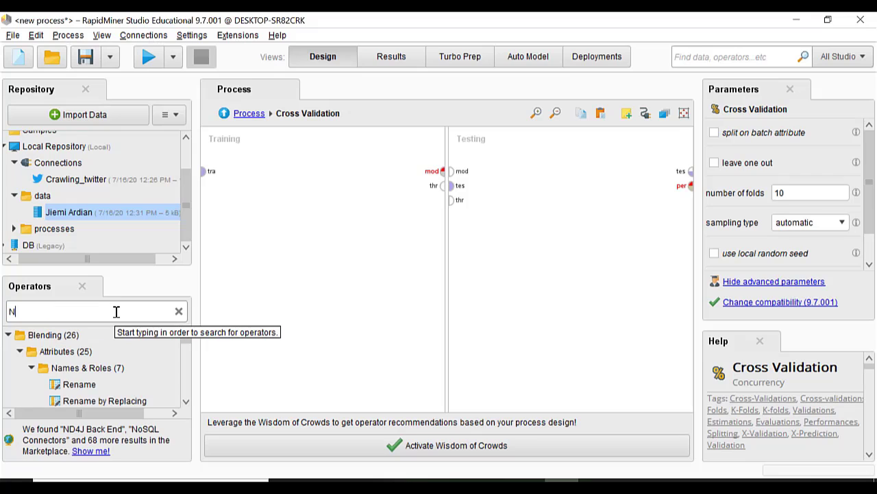
{"action": "type", "text": "a"}
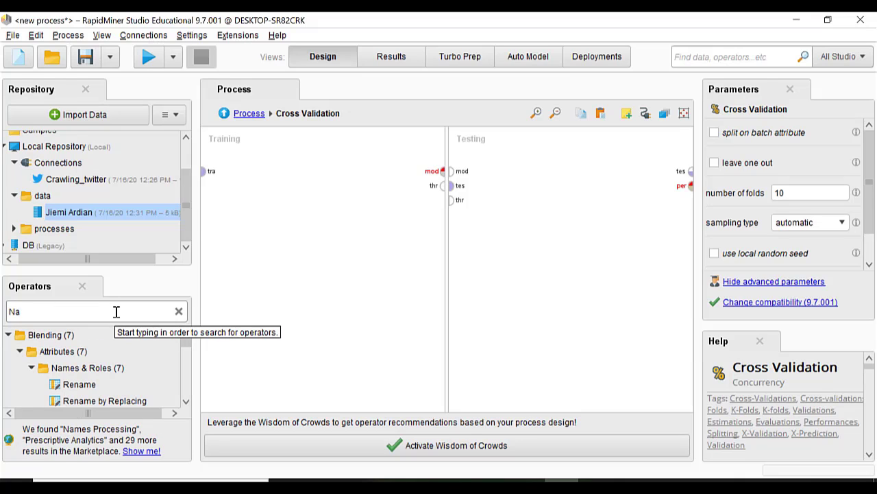
{"action": "type", "text": "ivi"}
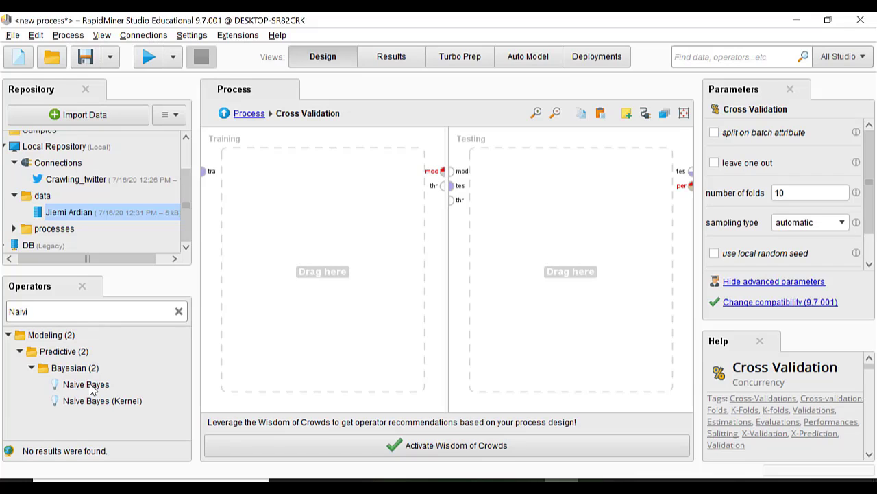
{"action": "left_click_drag", "start_coordinate": [88, 384], "coordinate": [271, 177]}
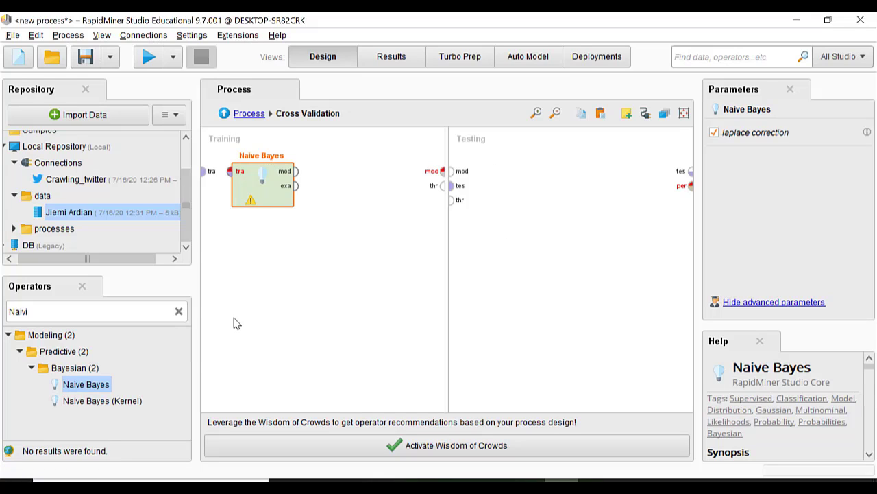
{"action": "left_click", "coordinate": [147, 310]}
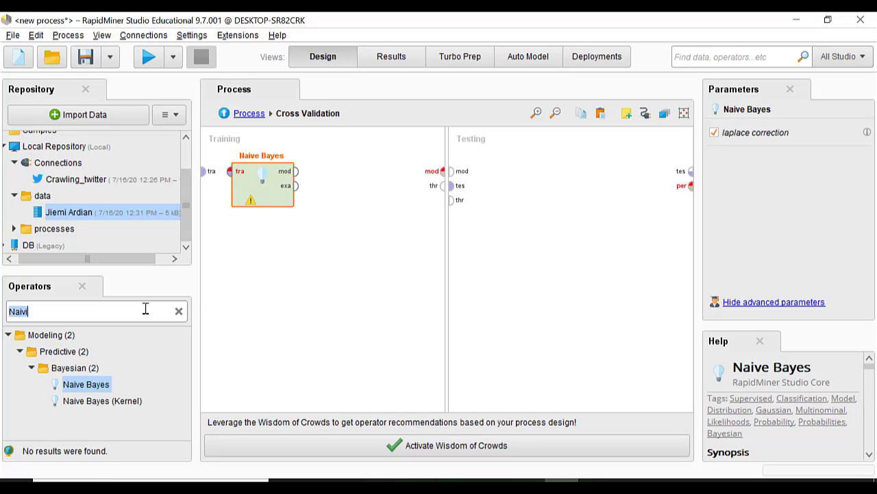
Place an Apply Model operator in the Cross Validation's Testing area
{"action": "type", "text": "A"}
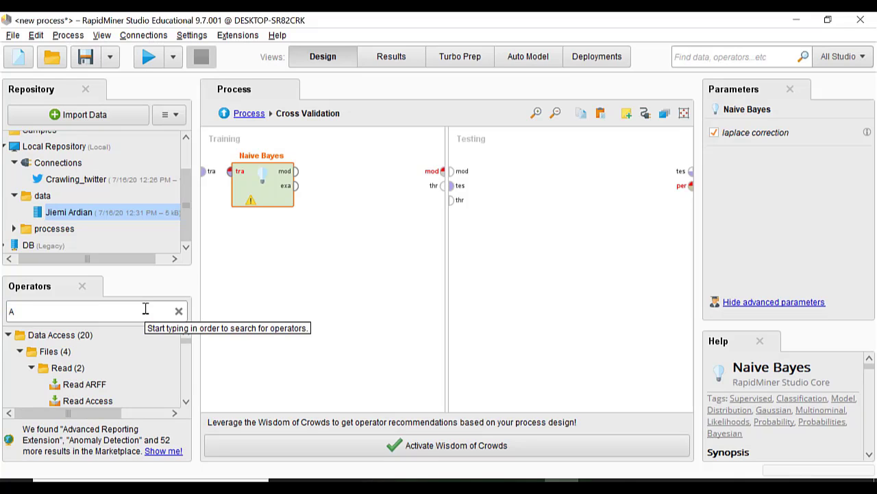
{"action": "type", "text": "ppy"}
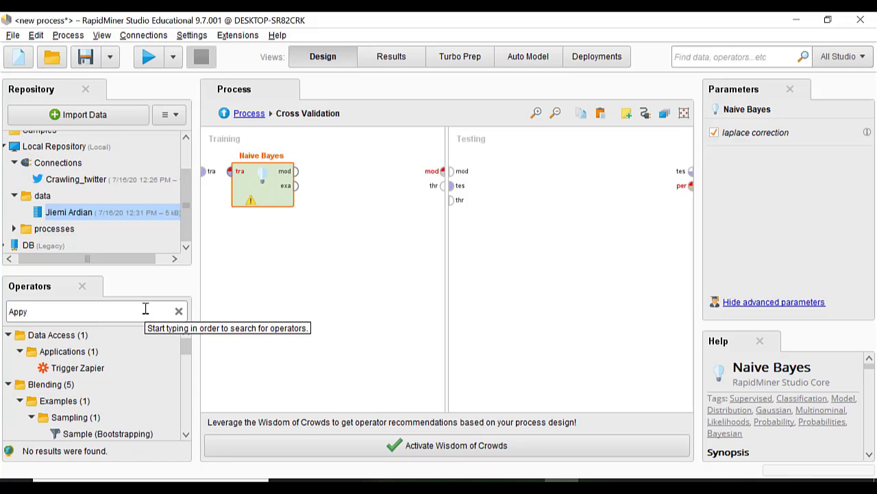
{"action": "key", "text": "BackSpace"}
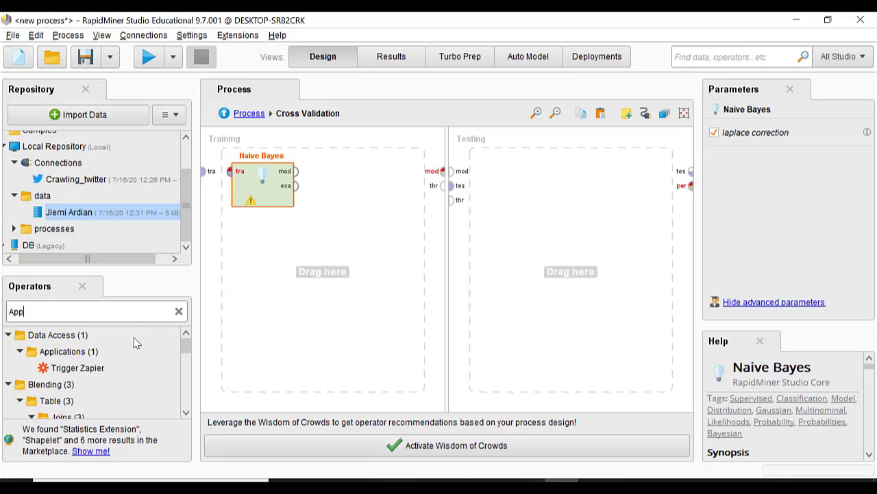
{"action": "type", "text": "lu"}
{"action": "key", "text": "BackSpace"}
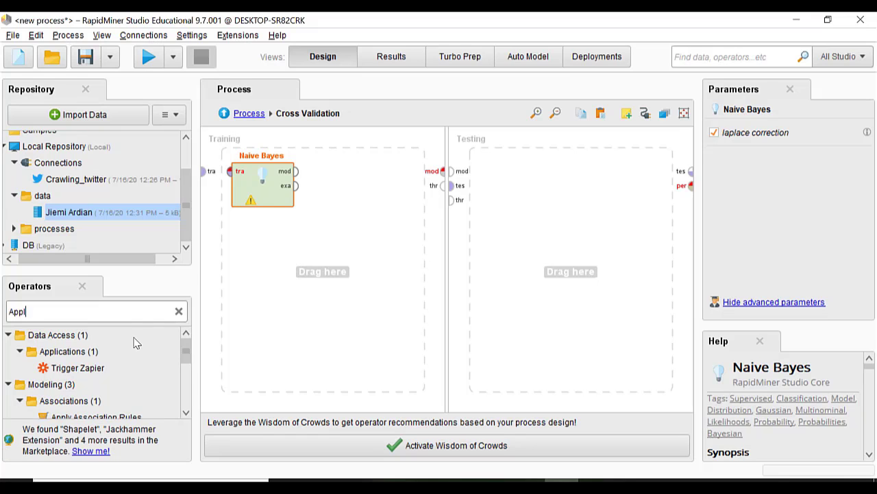
{"action": "type", "text": "y"}
{"action": "scroll", "coordinate": [144, 363], "scroll_direction": "down", "scroll_amount": 3}
{"action": "scroll", "coordinate": [145, 363], "scroll_direction": "down", "scroll_amount": 1}
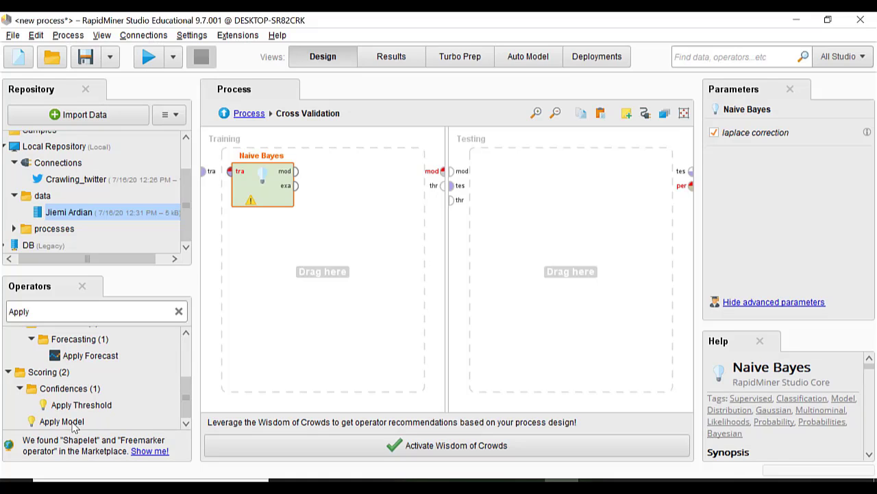
{"action": "left_click_drag", "start_coordinate": [75, 426], "coordinate": [499, 202]}
{"action": "left_click_drag", "start_coordinate": [511, 171], "coordinate": [510, 172]}
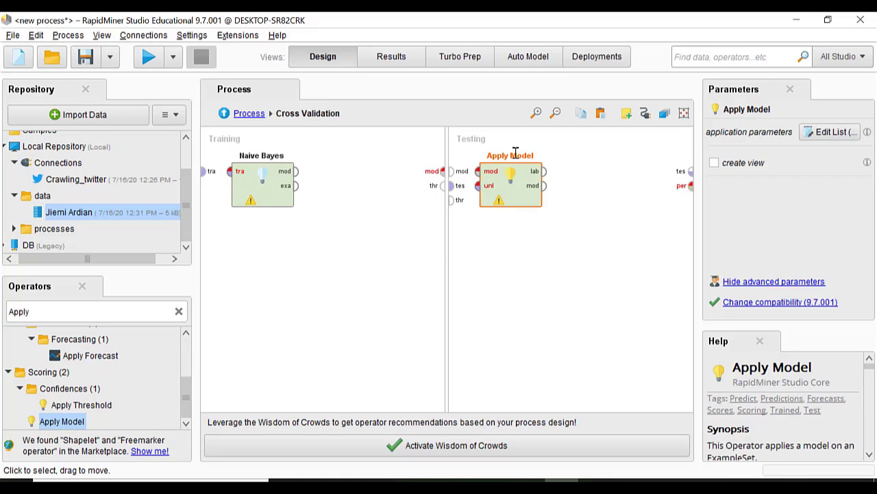
Add a Performance operator to the Testing area next to Apply Model
{"action": "left_click", "coordinate": [99, 311]}
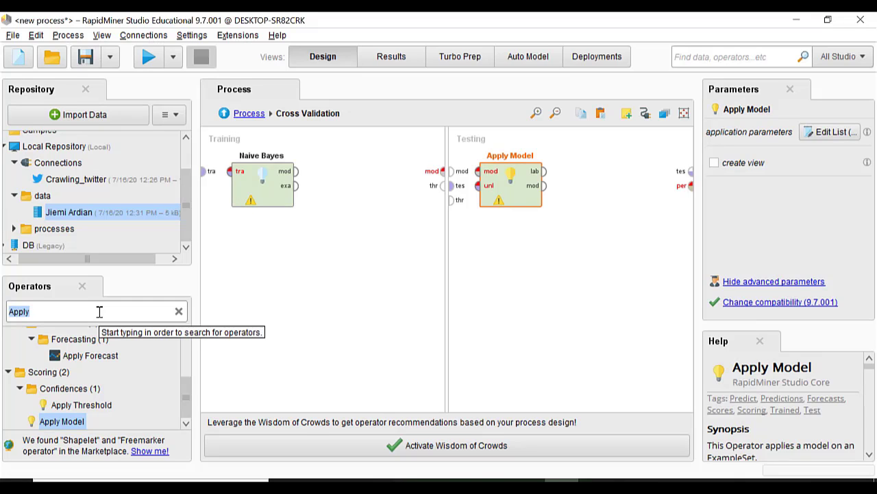
{"action": "type", "text": "p"}
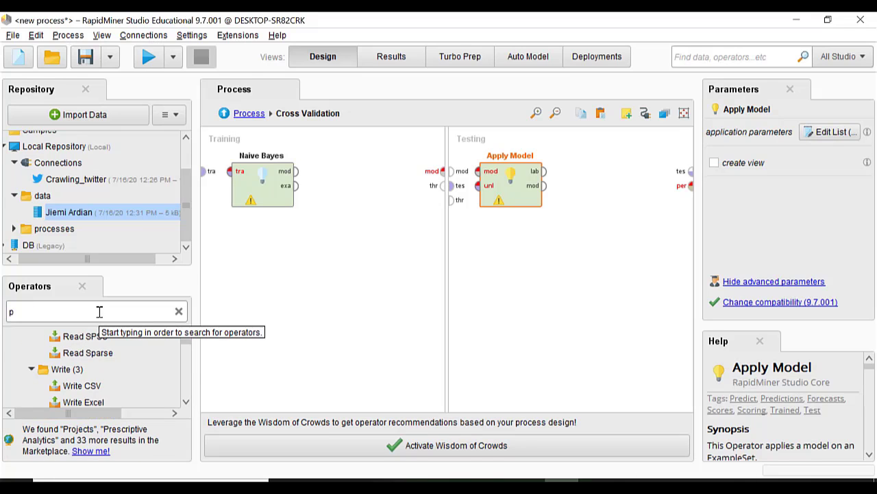
{"action": "type", "text": "ER"}
{"action": "key", "text": "BackSpace"}
{"action": "key", "text": "BackSpace"}
{"action": "key", "text": "BackSpace"}
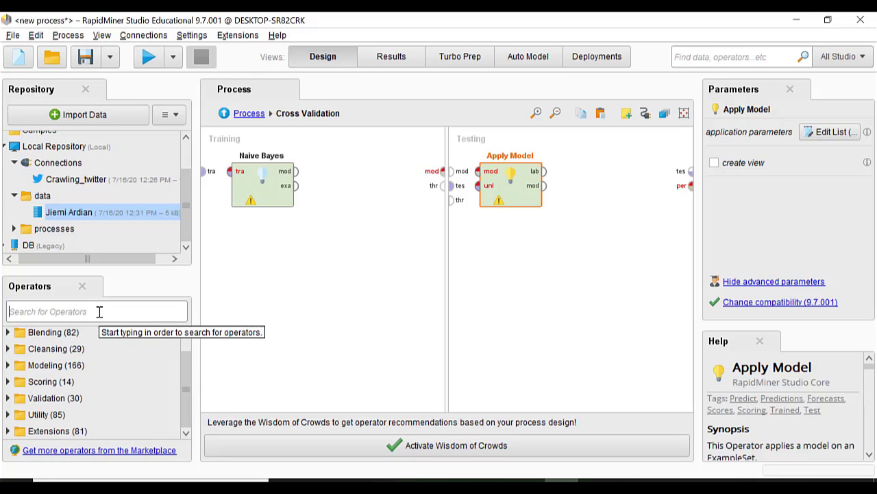
{"action": "type", "text": "Pe"}
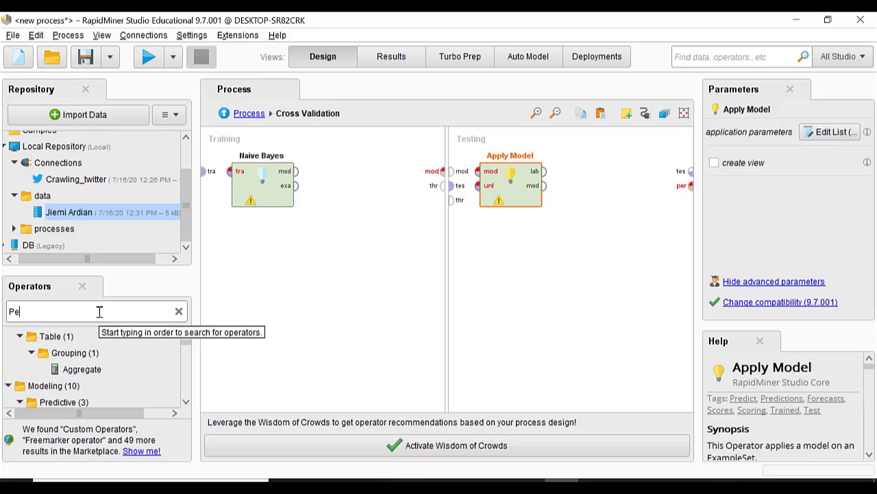
{"action": "type", "text": "rformance"}
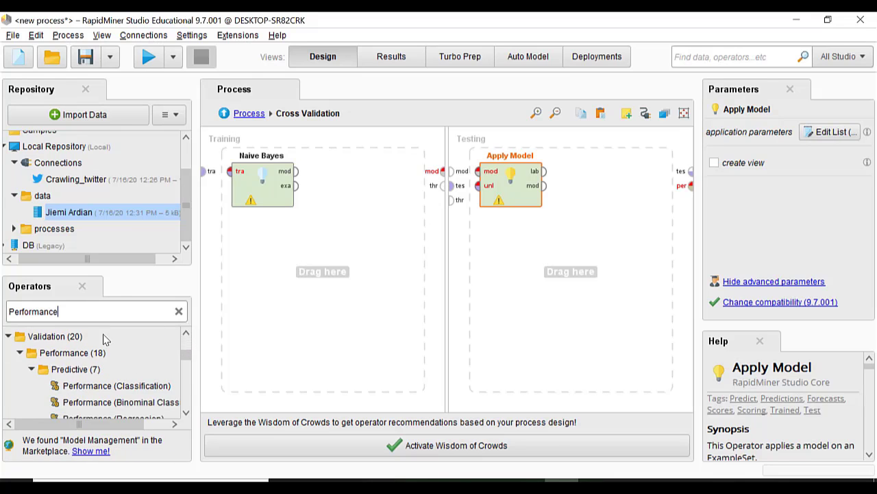
{"action": "scroll", "coordinate": [123, 344], "scroll_direction": "down", "scroll_amount": 5}
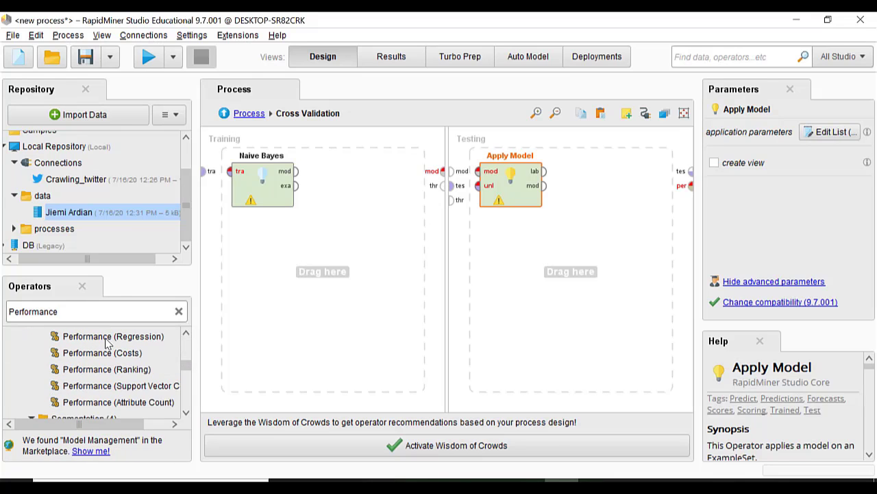
{"action": "scroll", "coordinate": [122, 349], "scroll_direction": "down", "scroll_amount": 3}
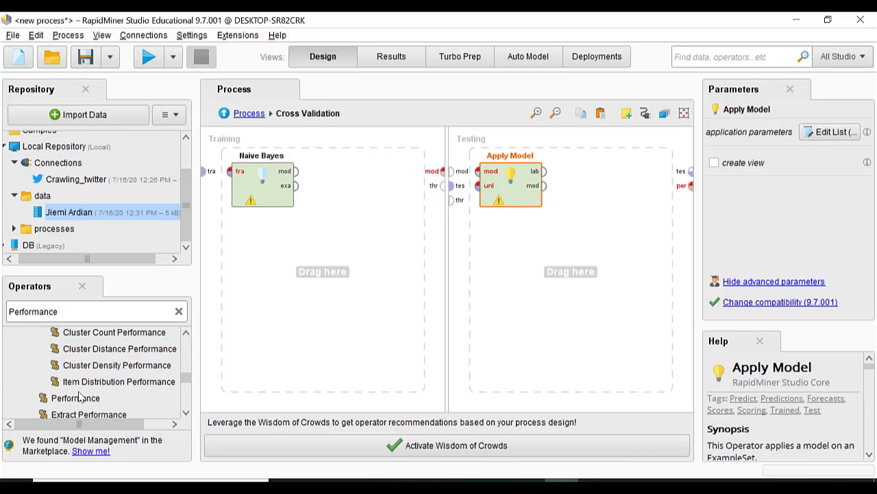
{"action": "left_click_drag", "start_coordinate": [72, 403], "coordinate": [605, 175]}
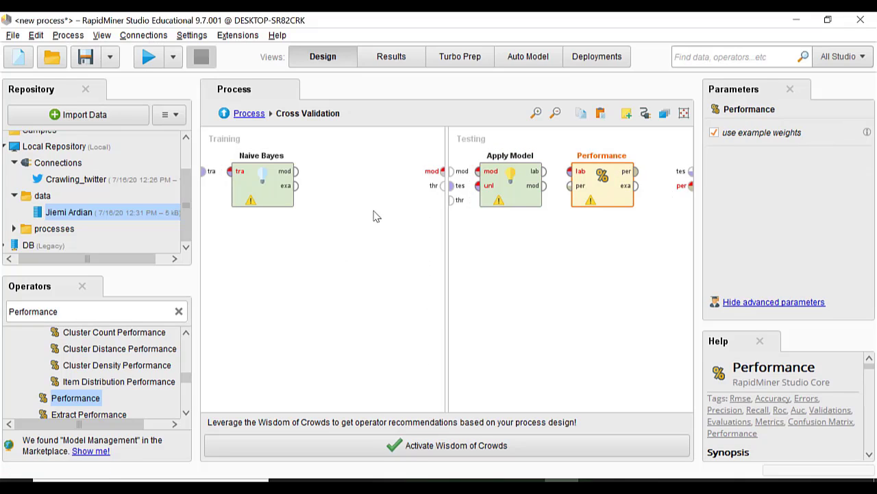
{"action": "left_click", "coordinate": [296, 176]}
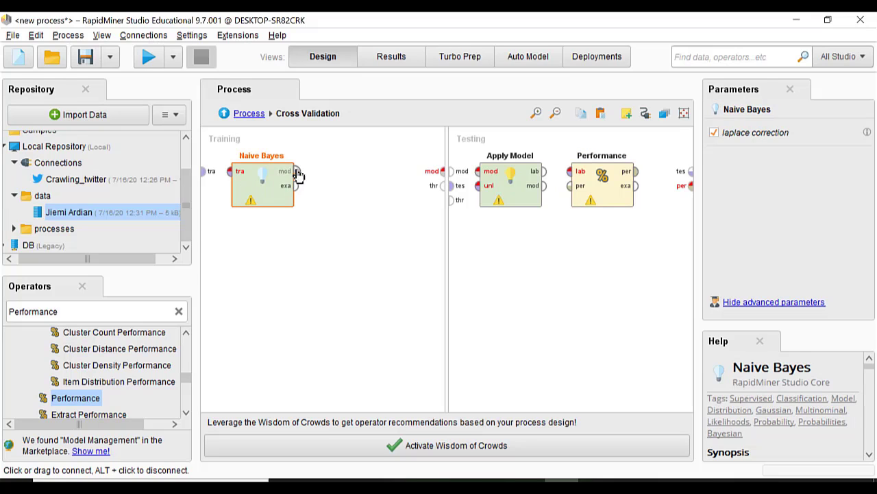
Send the Naive Bayes model to the Training output, and feed model and test set into Apply Model
{"action": "left_click", "coordinate": [441, 175]}
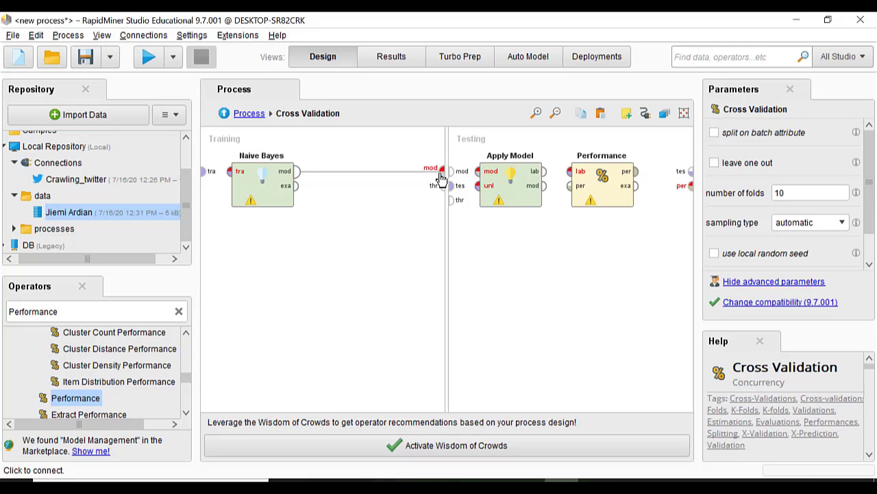
{"action": "left_click", "coordinate": [454, 171]}
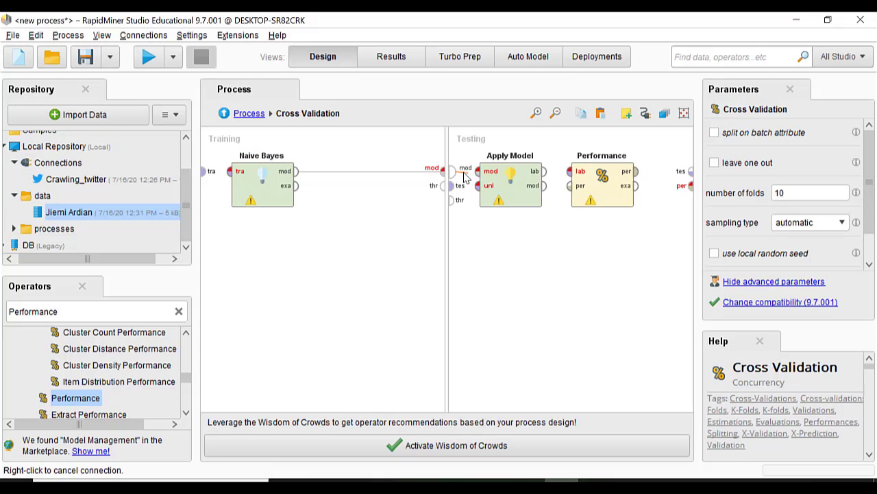
{"action": "left_click", "coordinate": [477, 172]}
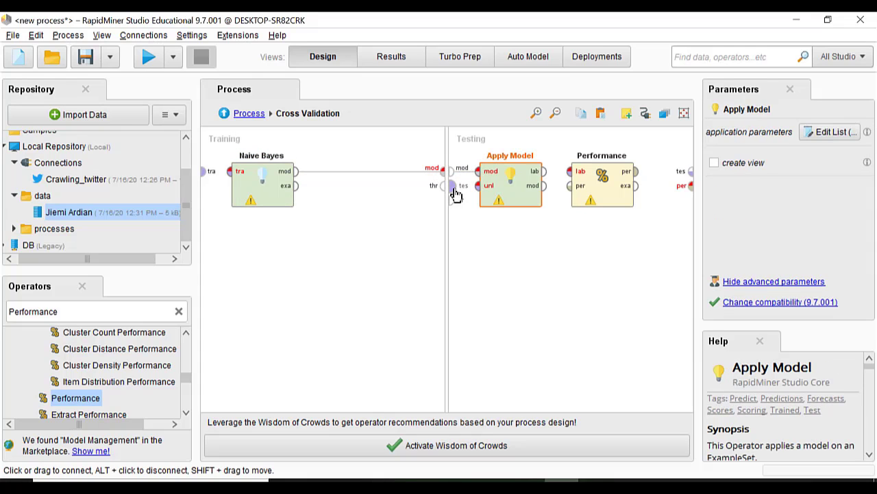
{"action": "left_click", "coordinate": [453, 186]}
{"action": "left_click", "coordinate": [477, 185]}
Link labelled data into Performance and route its performance and example set to the outputs
{"action": "mouse_move", "coordinate": [464, 196]}
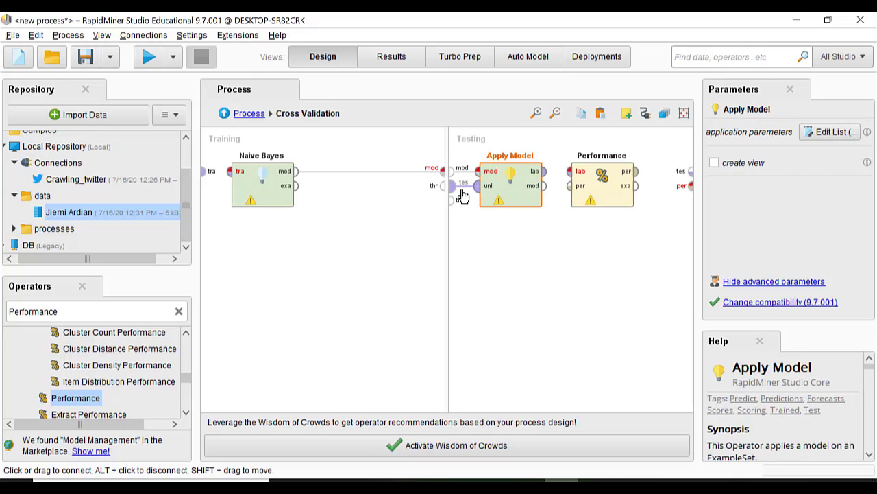
{"action": "left_click", "coordinate": [543, 172]}
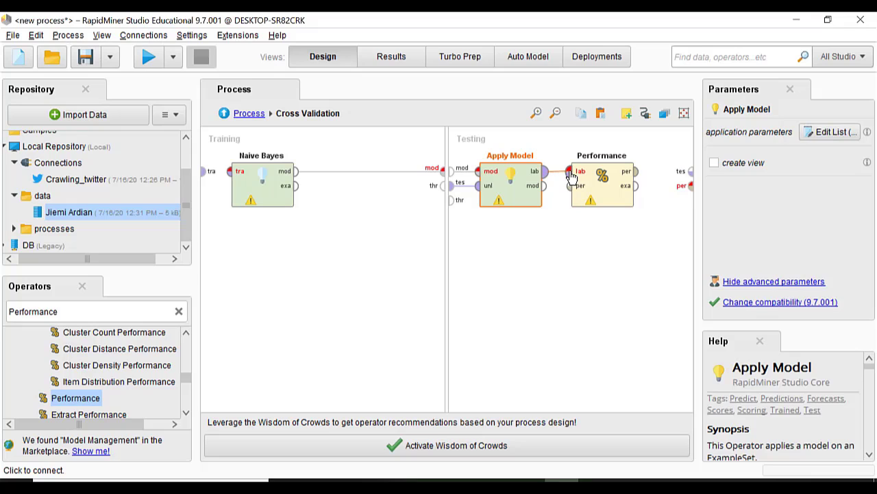
{"action": "left_click", "coordinate": [569, 173]}
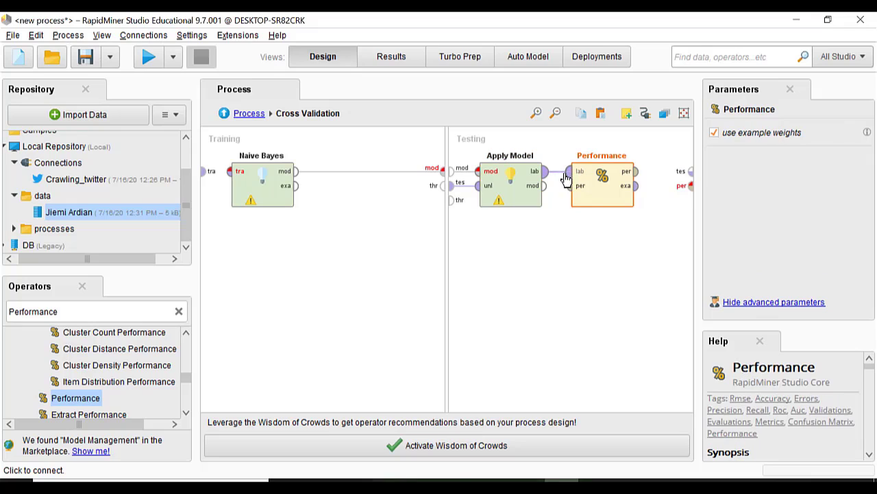
{"action": "left_click", "coordinate": [637, 175]}
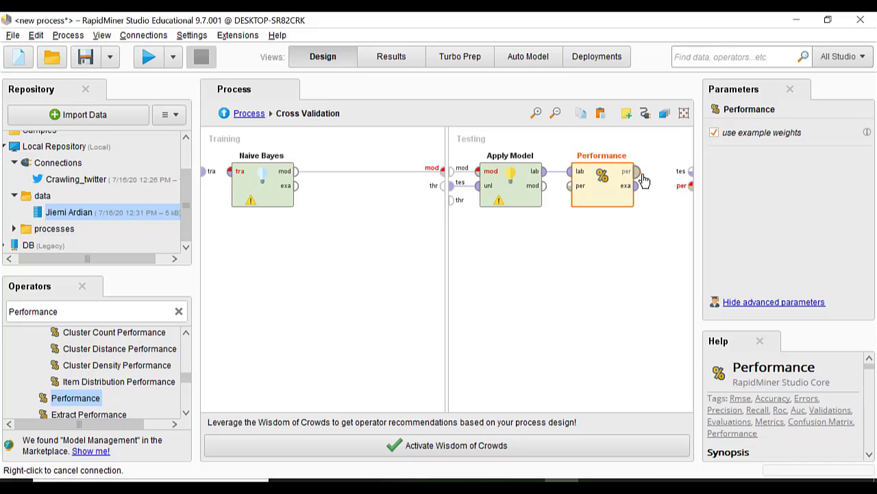
{"action": "left_click", "coordinate": [688, 185]}
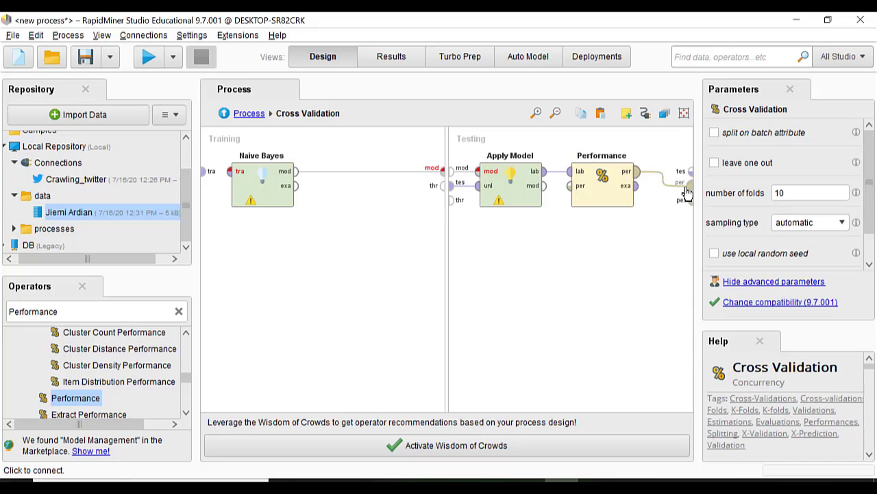
{"action": "left_click", "coordinate": [637, 185]}
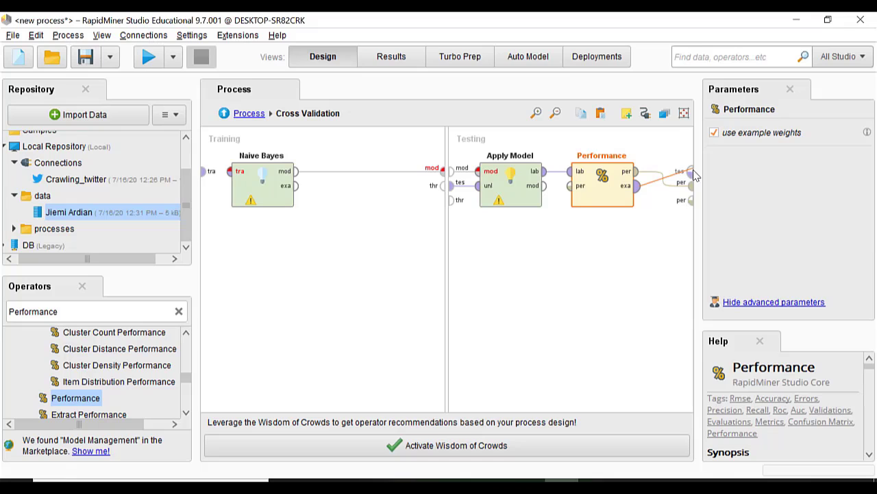
{"action": "left_click", "coordinate": [691, 172]}
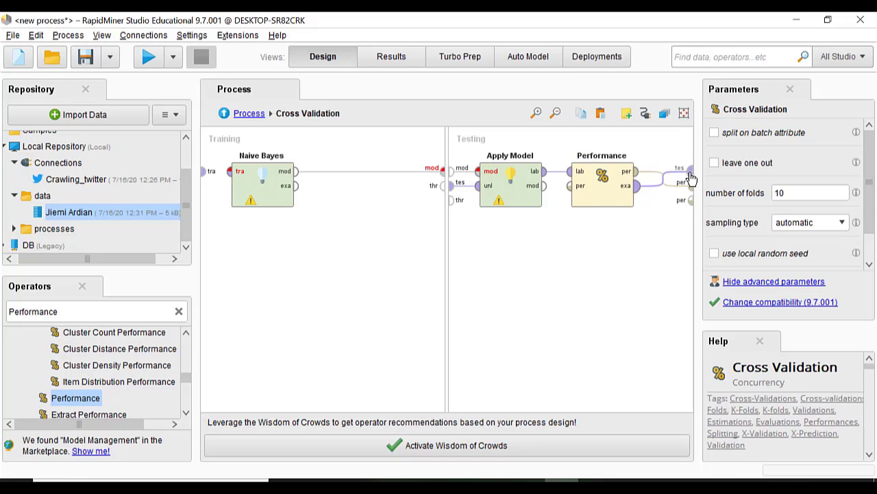
{"action": "left_click", "coordinate": [257, 189]}
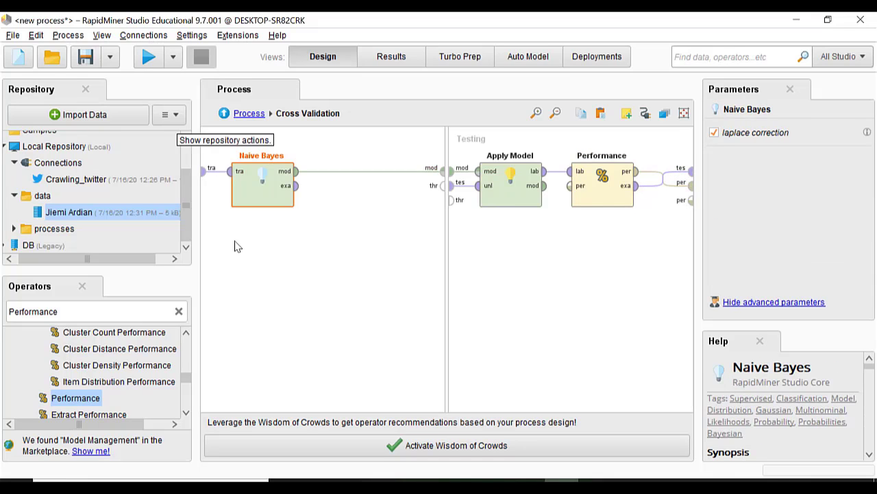
Run the process, let it add the missing result connections, and get 40.00% Naive Bayes accuracy
{"action": "left_click", "coordinate": [148, 58]}
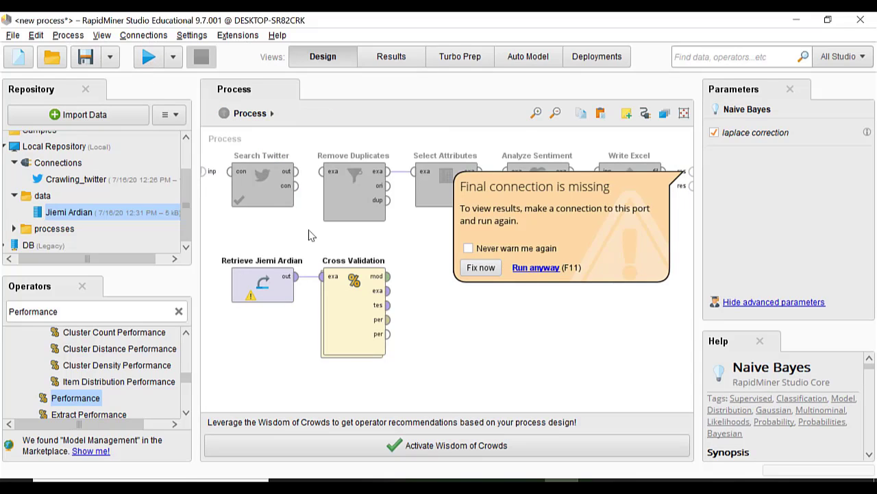
{"action": "left_click", "coordinate": [600, 308]}
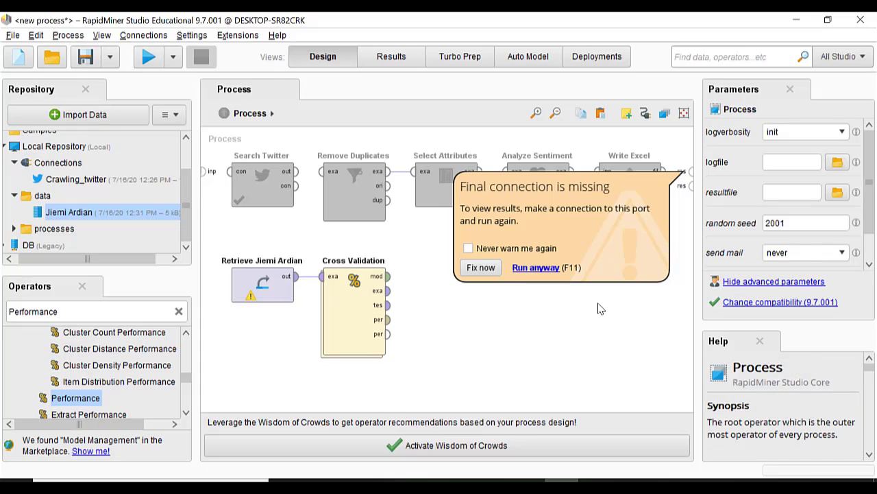
{"action": "left_click", "coordinate": [480, 268]}
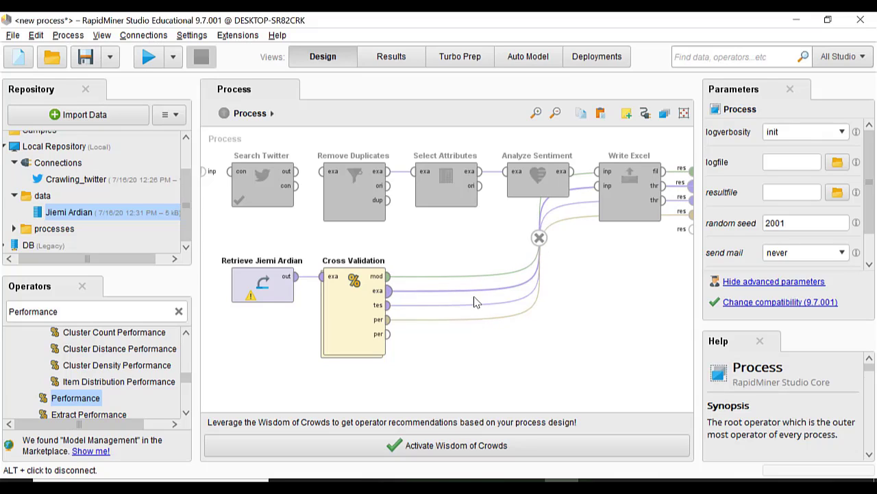
{"action": "left_click", "coordinate": [148, 57]}
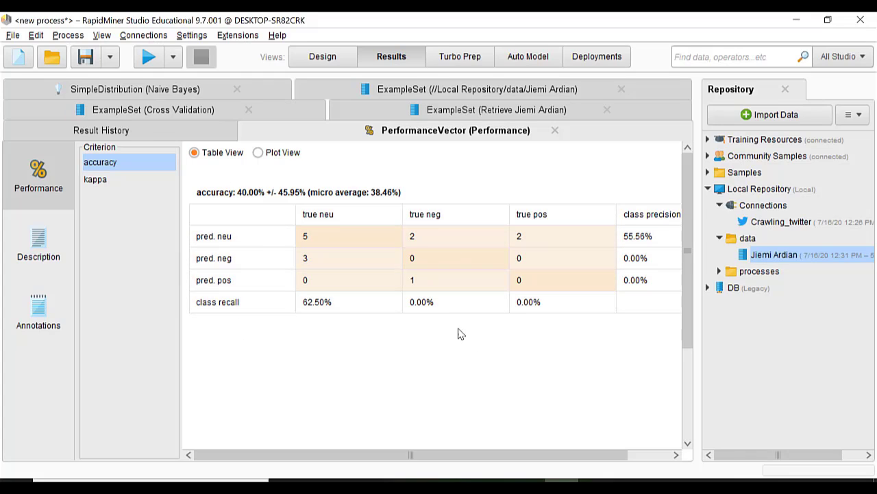
Back in Design, enter the Cross Validation and disable the Naive Bayes operator
{"action": "left_click", "coordinate": [322, 59]}
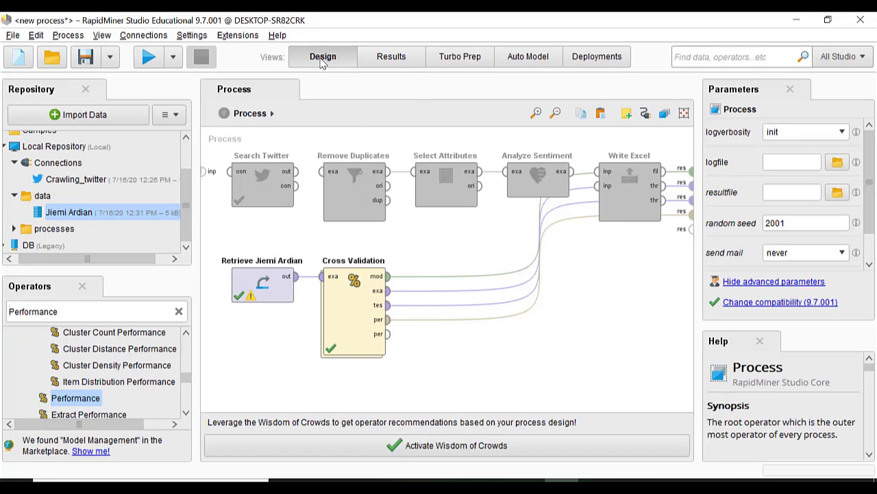
{"action": "left_click", "coordinate": [335, 290]}
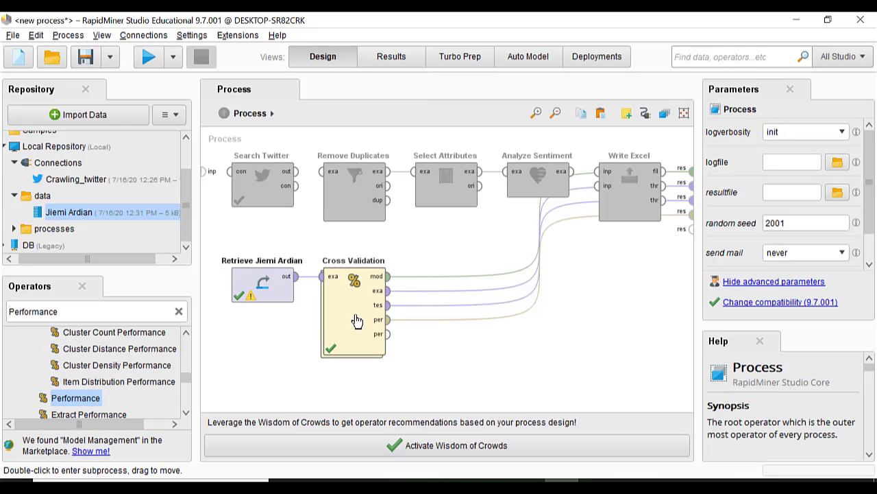
{"action": "double_click", "coordinate": [356, 321]}
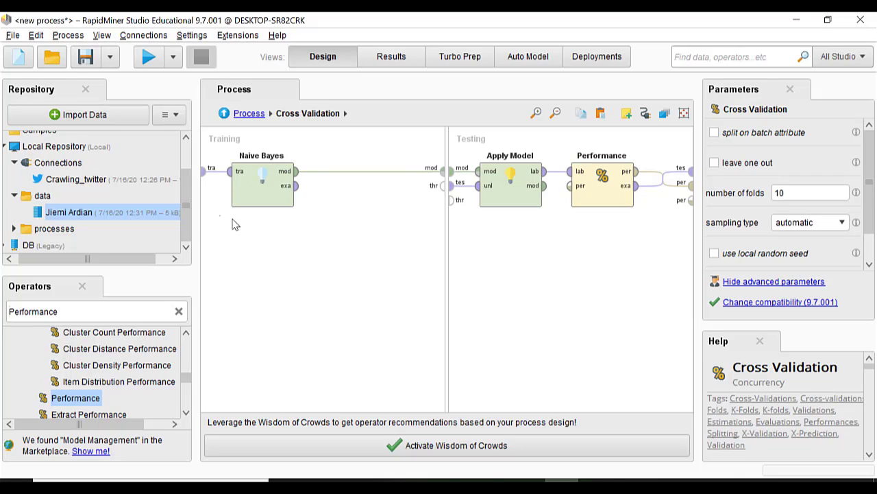
{"action": "left_click_drag", "start_coordinate": [235, 224], "coordinate": [345, 141]}
{"action": "key", "text": "ctrl+e"}
Add a k-NN operator to Training, wired from the training data to the model output
{"action": "left_click", "coordinate": [147, 307]}
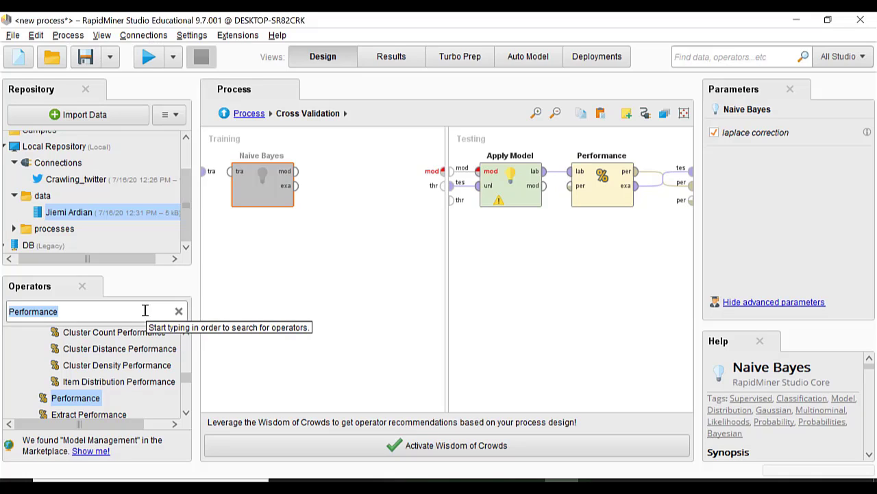
{"action": "type", "text": "k"}
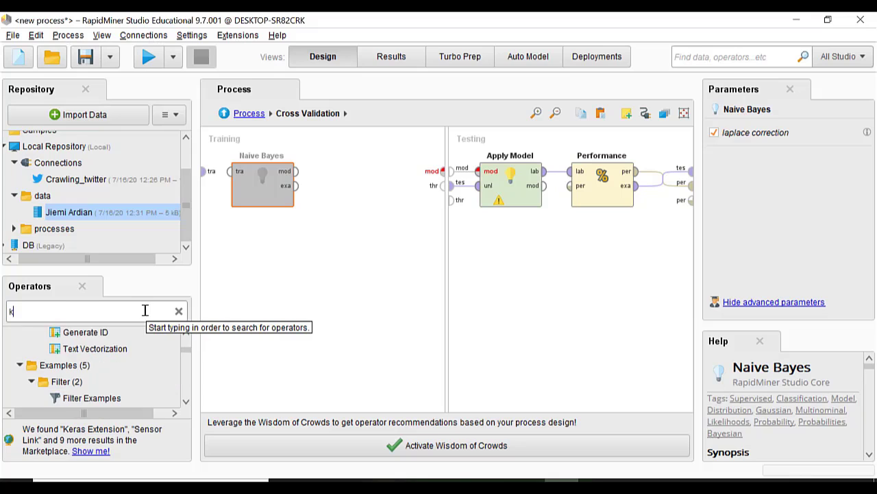
{"action": "type", "text": "-nn"}
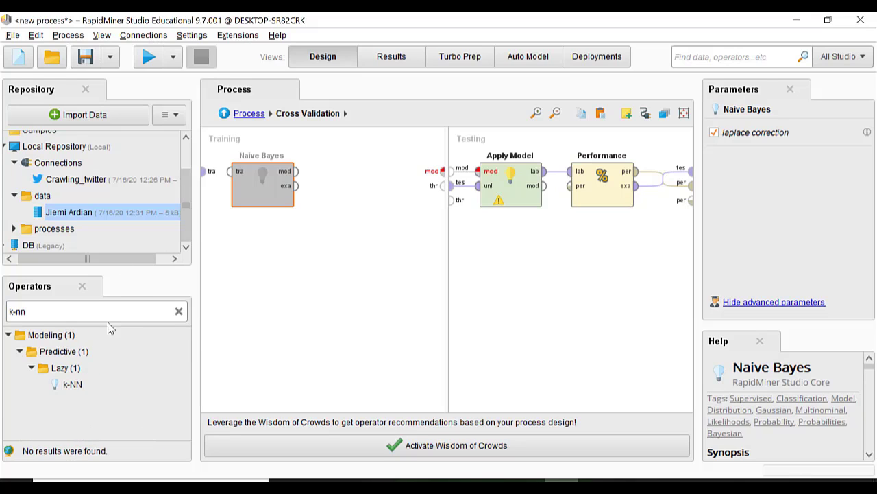
{"action": "left_click_drag", "start_coordinate": [73, 384], "coordinate": [262, 240]}
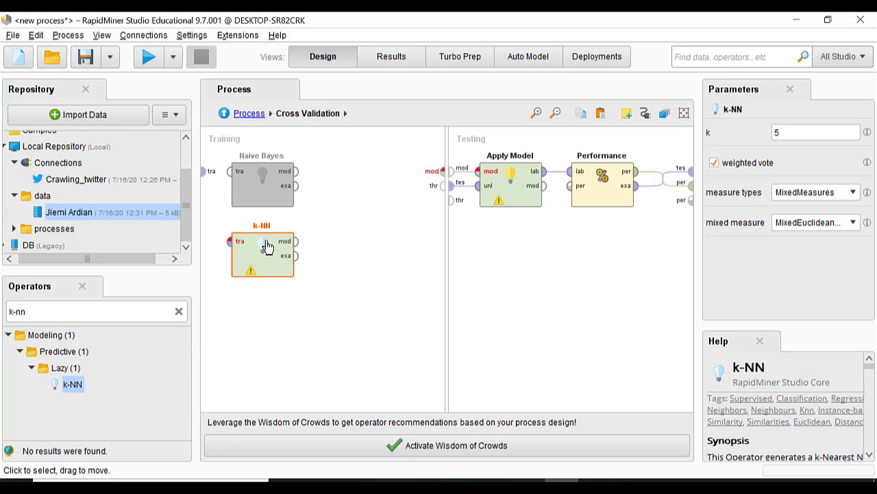
{"action": "left_click", "coordinate": [204, 172]}
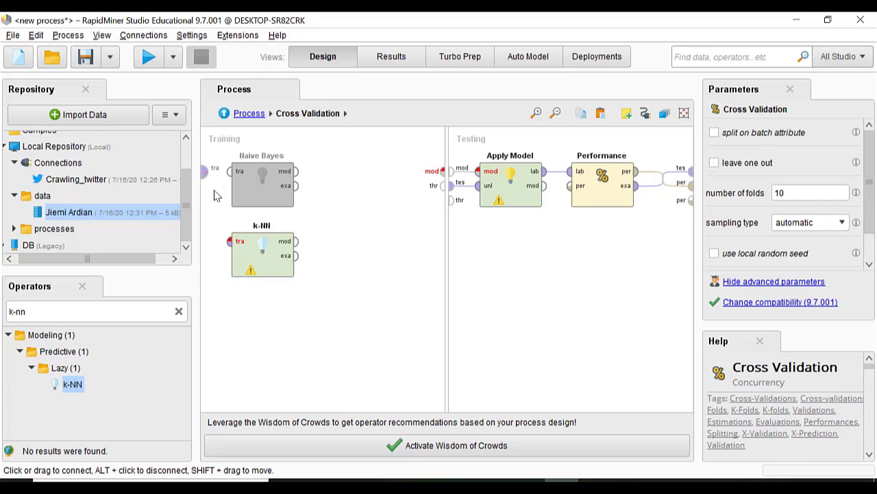
{"action": "left_click", "coordinate": [228, 242]}
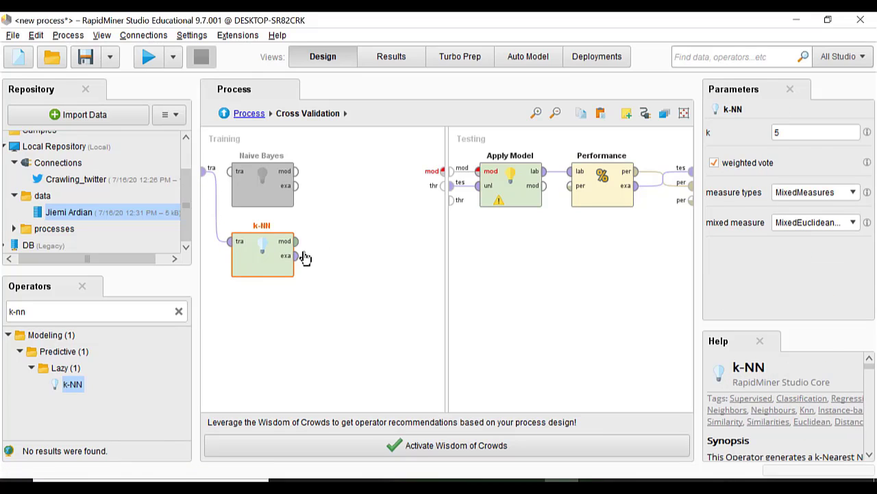
{"action": "left_click", "coordinate": [297, 244]}
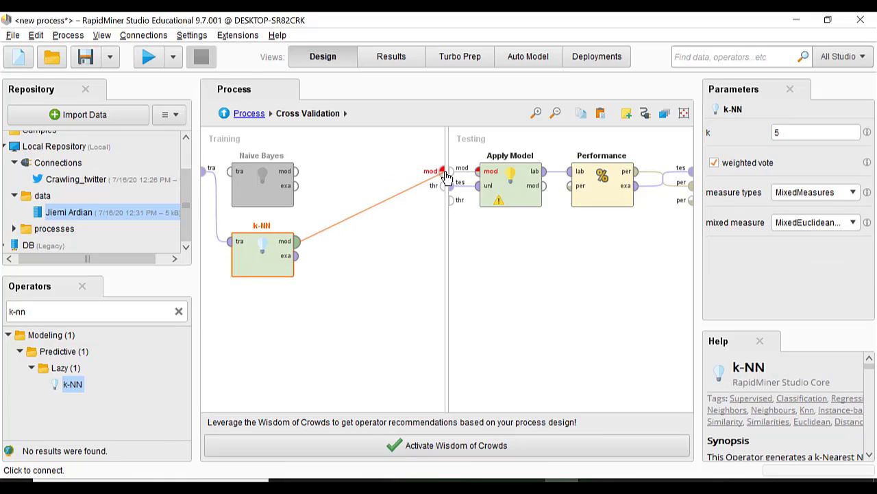
{"action": "left_click", "coordinate": [442, 168]}
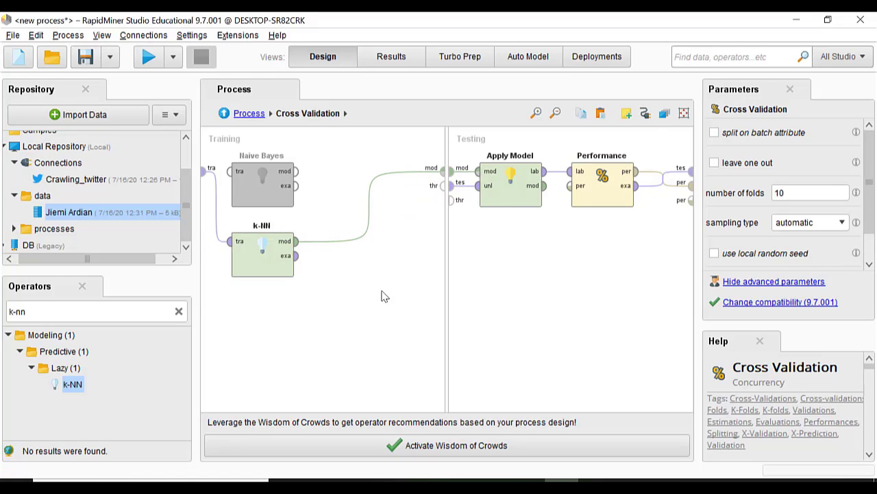
Run with k-NN for 50.00% +/- 47.14% accuracy, then go back to the Design view
{"action": "left_click", "coordinate": [157, 65]}
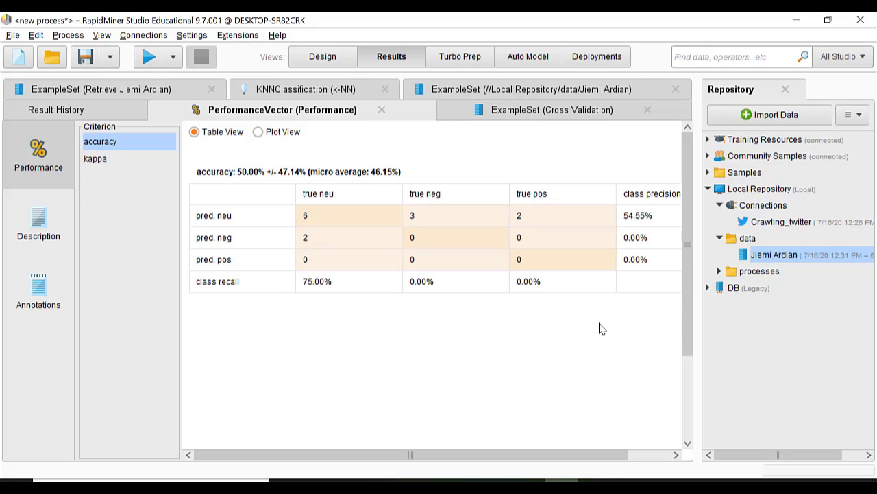
{"action": "left_click", "coordinate": [320, 59]}
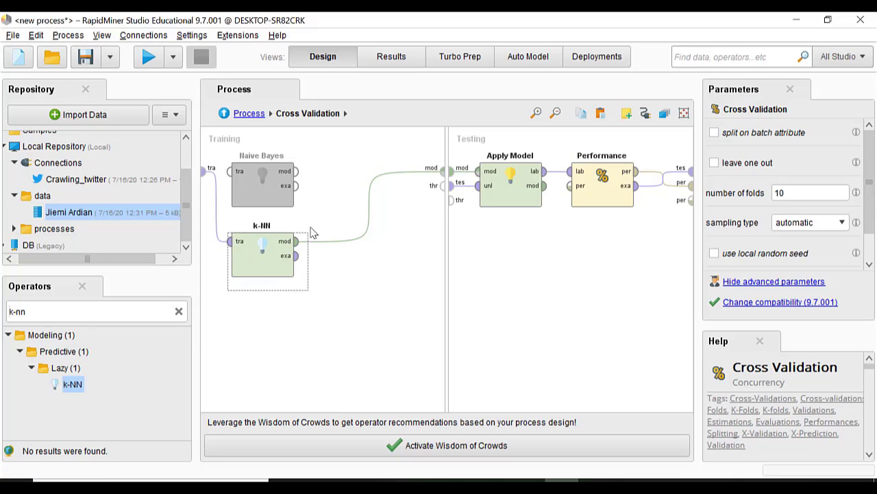
Disable the k-NN operator and place a Decision Tree in the Training area
{"action": "right_click", "coordinate": [262, 252]}
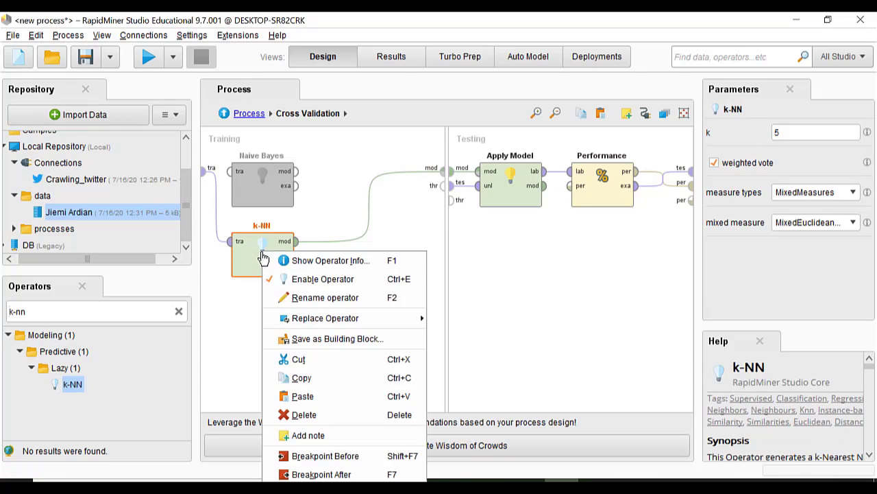
{"action": "left_click", "coordinate": [287, 278]}
{"action": "left_click", "coordinate": [157, 308]}
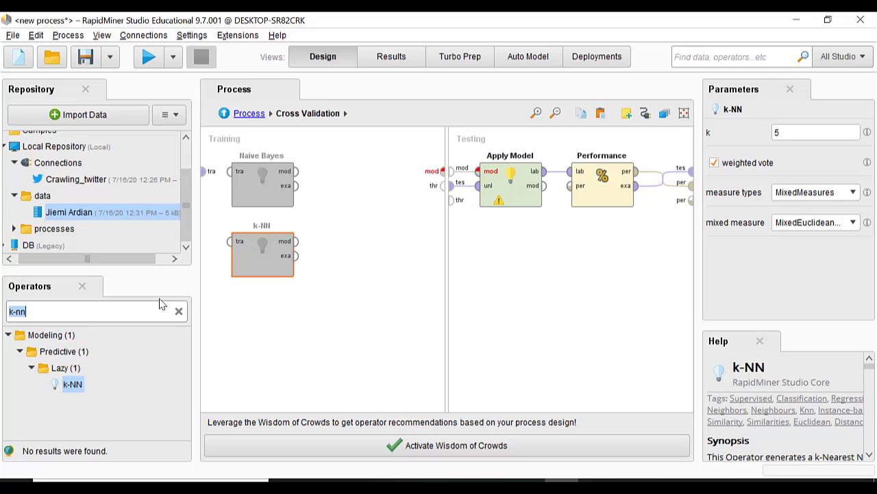
{"action": "type", "text": "Deciso"}
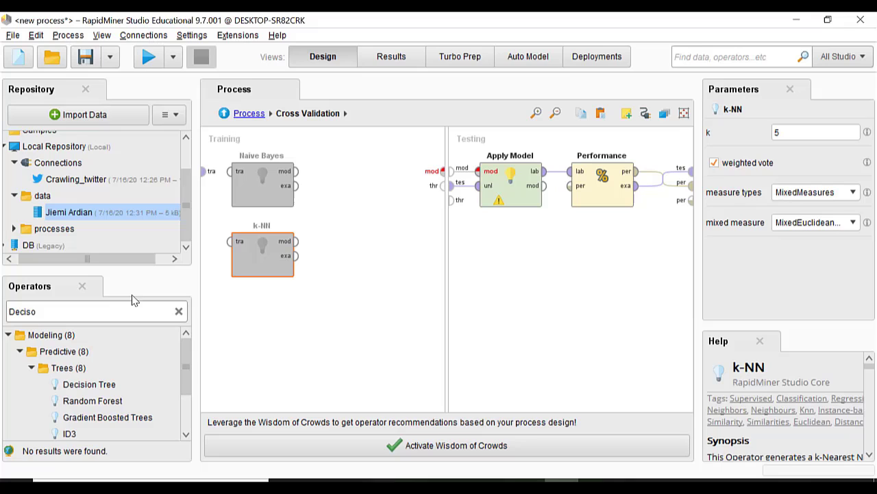
{"action": "left_click_drag", "start_coordinate": [110, 383], "coordinate": [267, 303]}
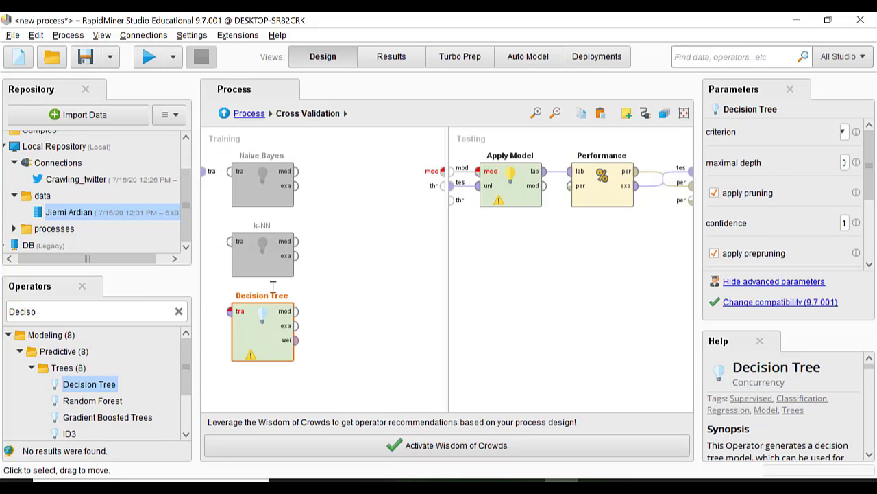
Connect the training data into the Decision Tree and its model to the Training output
{"action": "left_click", "coordinate": [205, 172]}
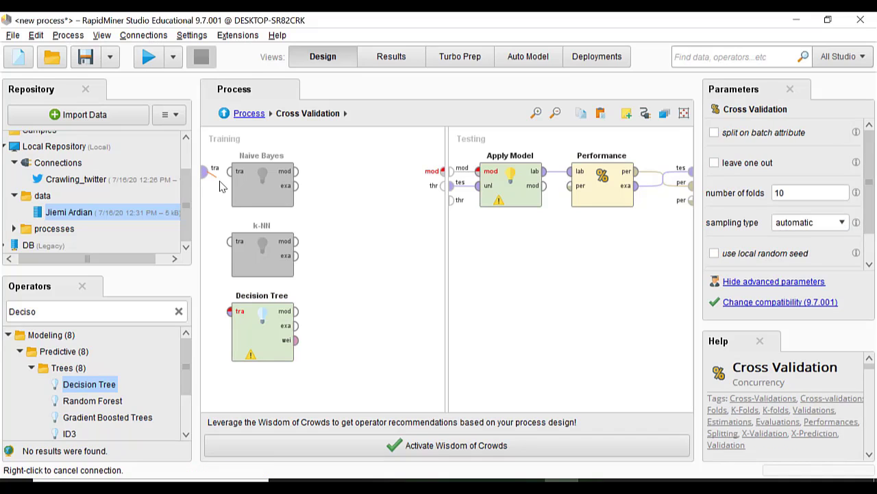
{"action": "left_click", "coordinate": [230, 312]}
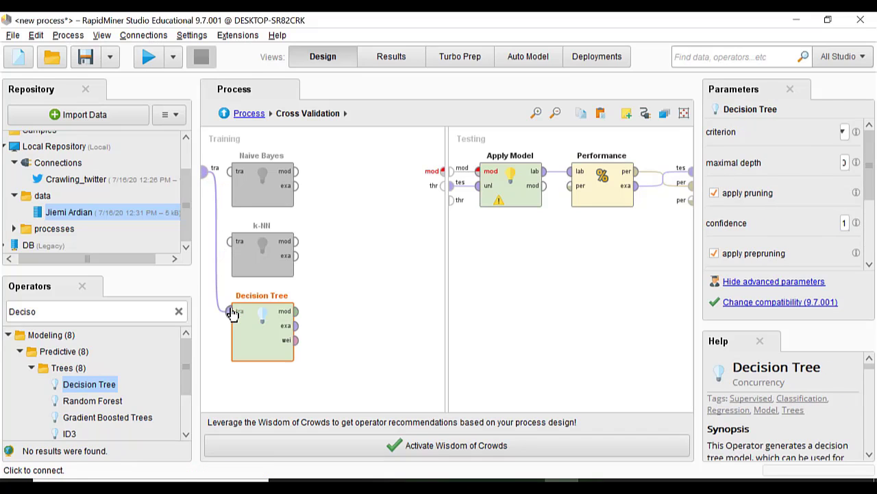
{"action": "left_click", "coordinate": [297, 313]}
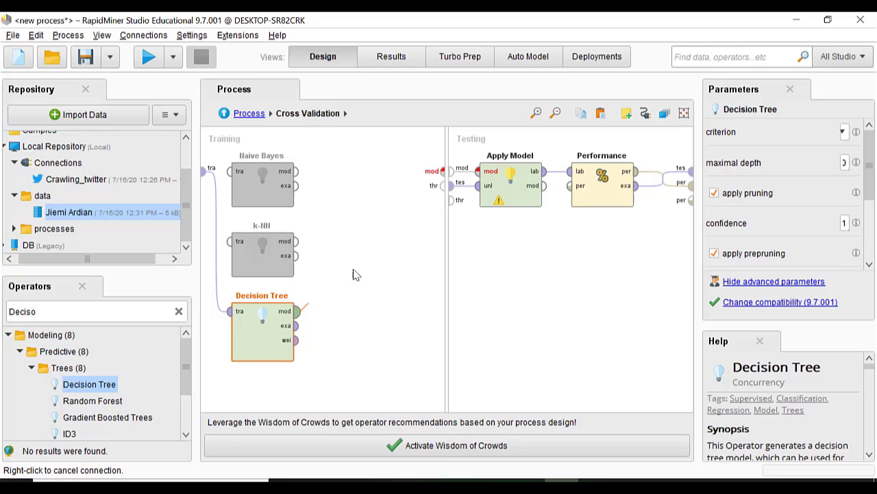
{"action": "left_click", "coordinate": [440, 177]}
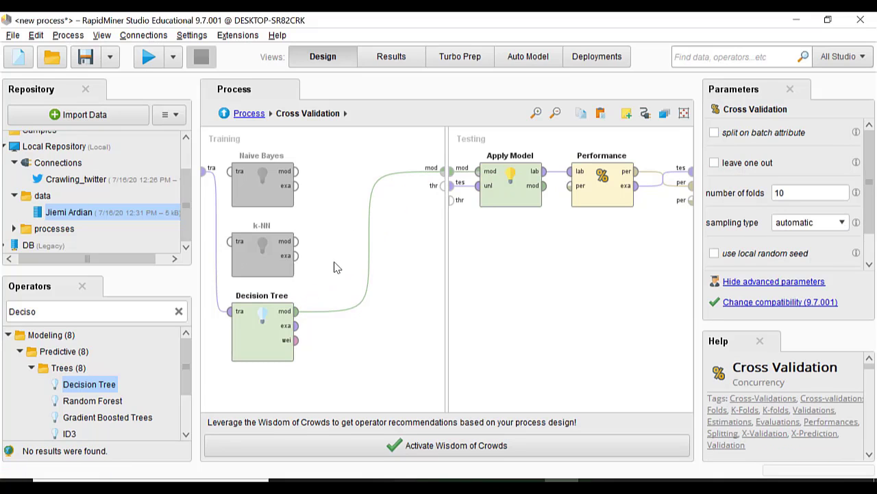
Run with the Decision Tree, check 45.00% accuracy, the tweet table and tree graph, then return to Design
{"action": "left_click", "coordinate": [149, 59]}
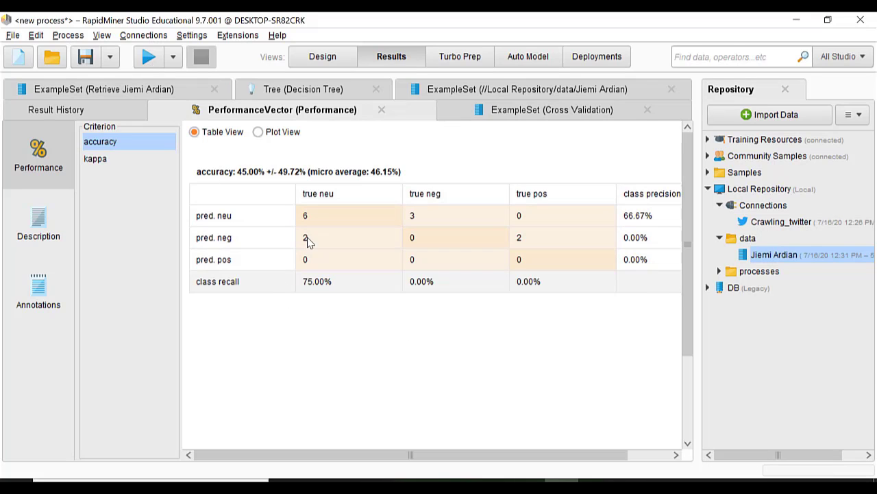
{"action": "left_click", "coordinate": [166, 96]}
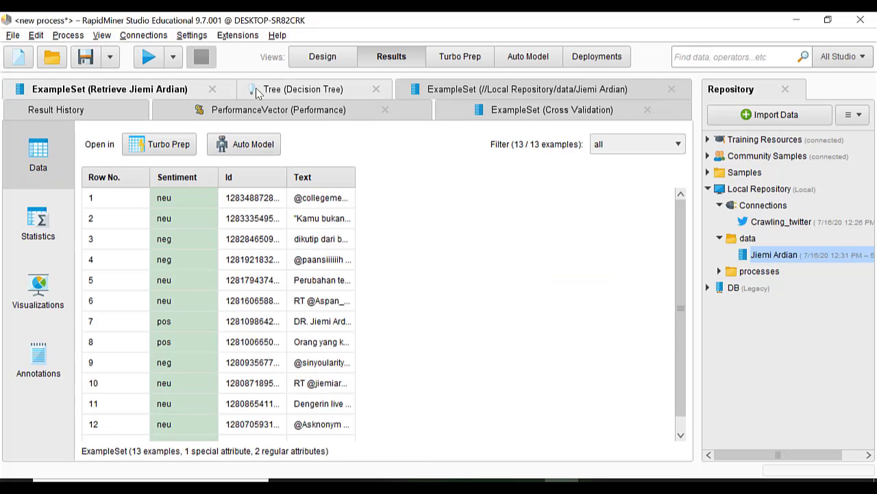
{"action": "left_click", "coordinate": [280, 91]}
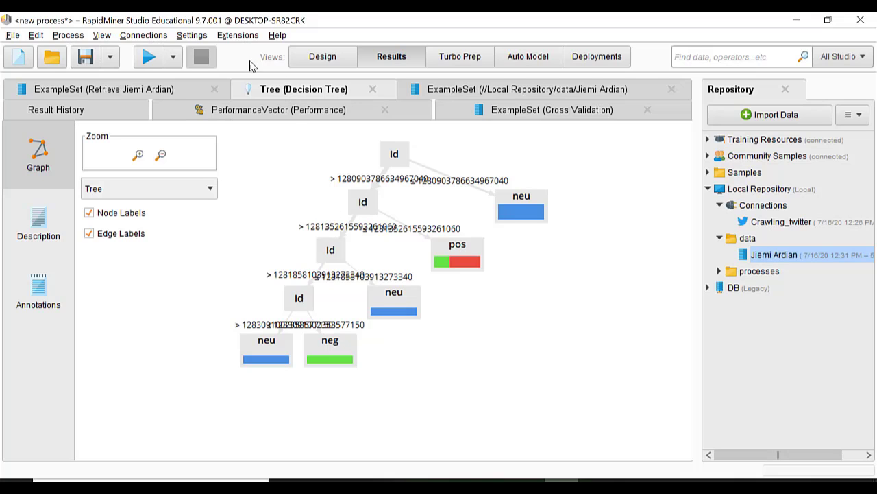
{"action": "left_click", "coordinate": [312, 57]}
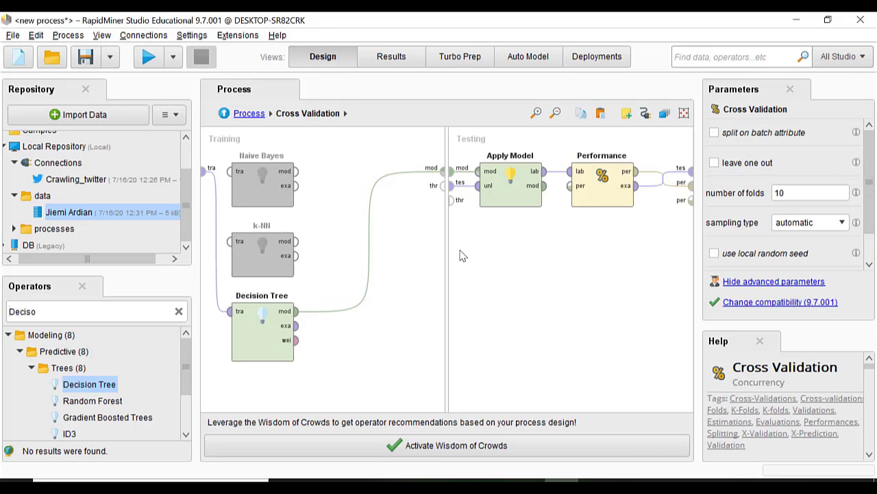